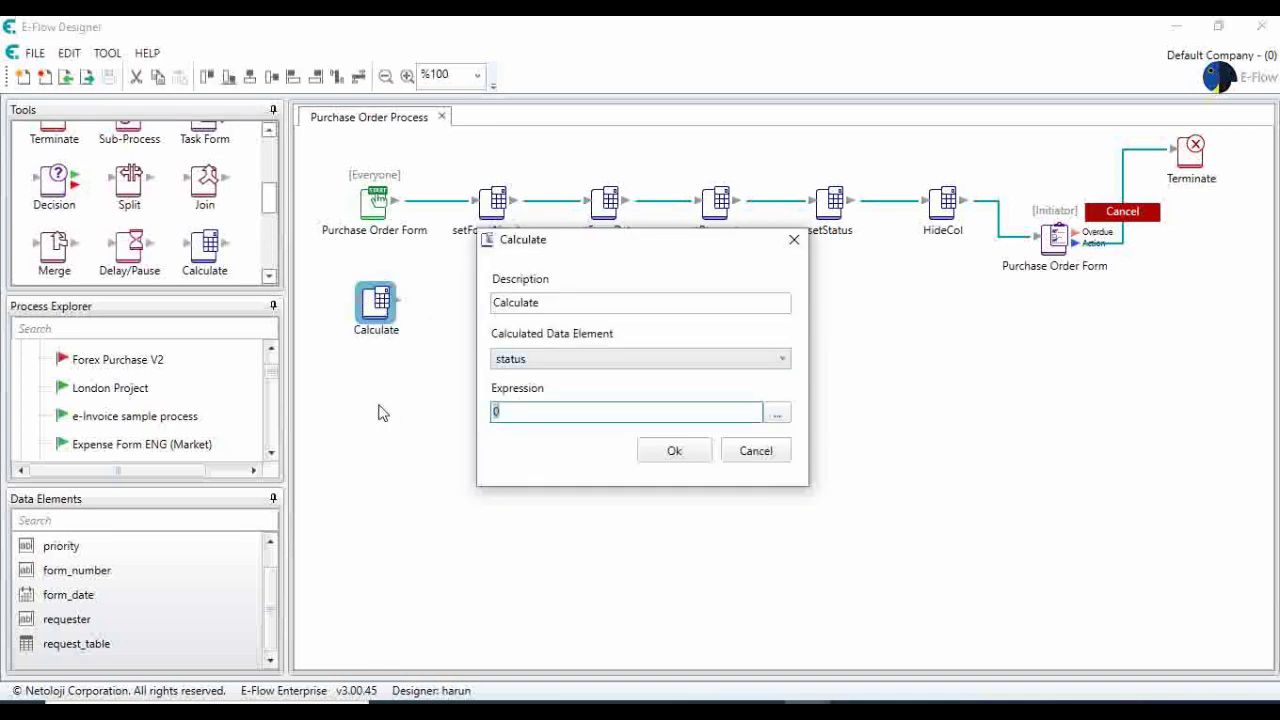
Set the expression of the new Calculate node for status to "Purchase Order Has Been Submitted", including the quotation marks.
text(1)
text("Purchase)
text( Orde)
text(r Has)
text( Been)
text( S)
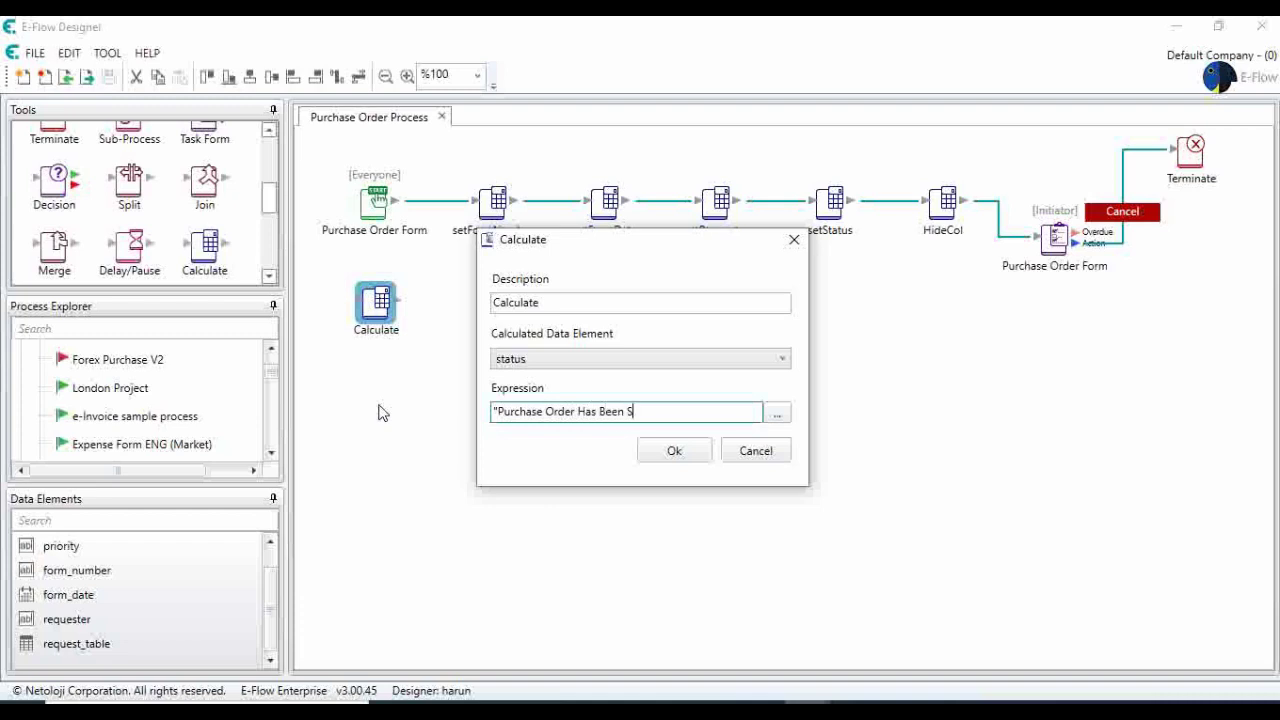
text(ubmitted")
Change the Calculate node's description to setStatus and accept its settings.
double_click(556, 302)
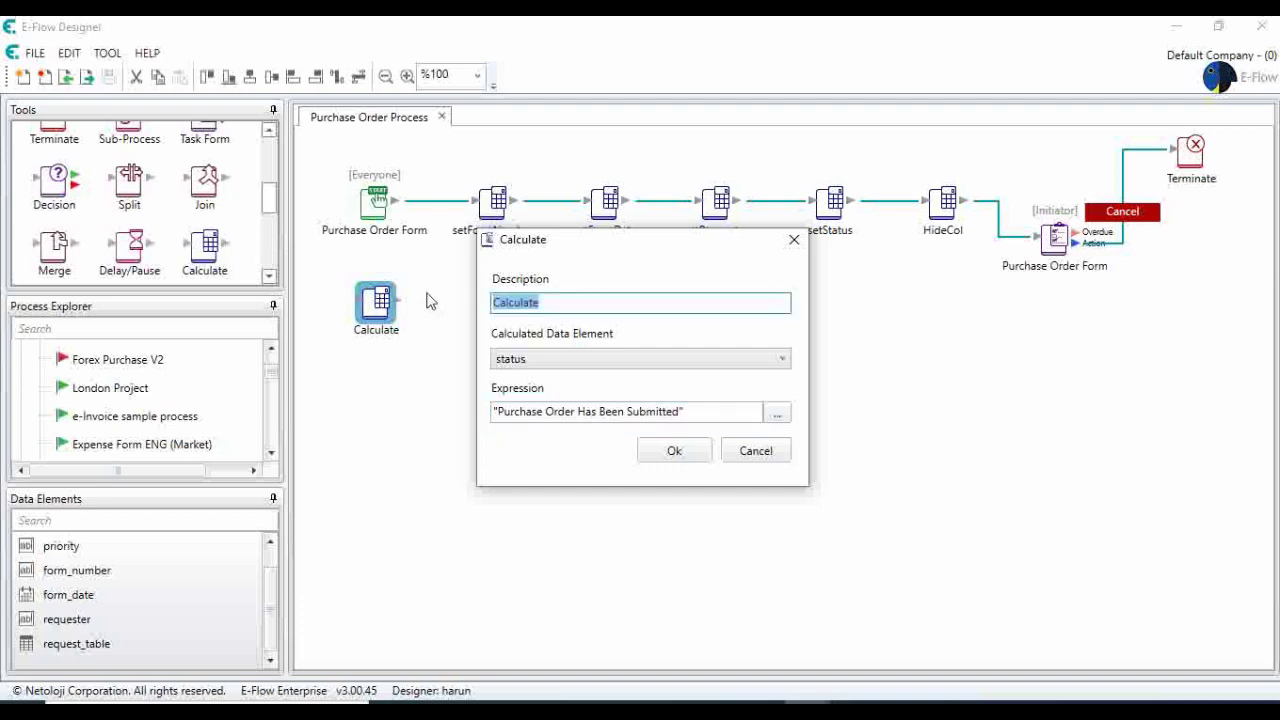
text(setStatus)
click(684, 462)
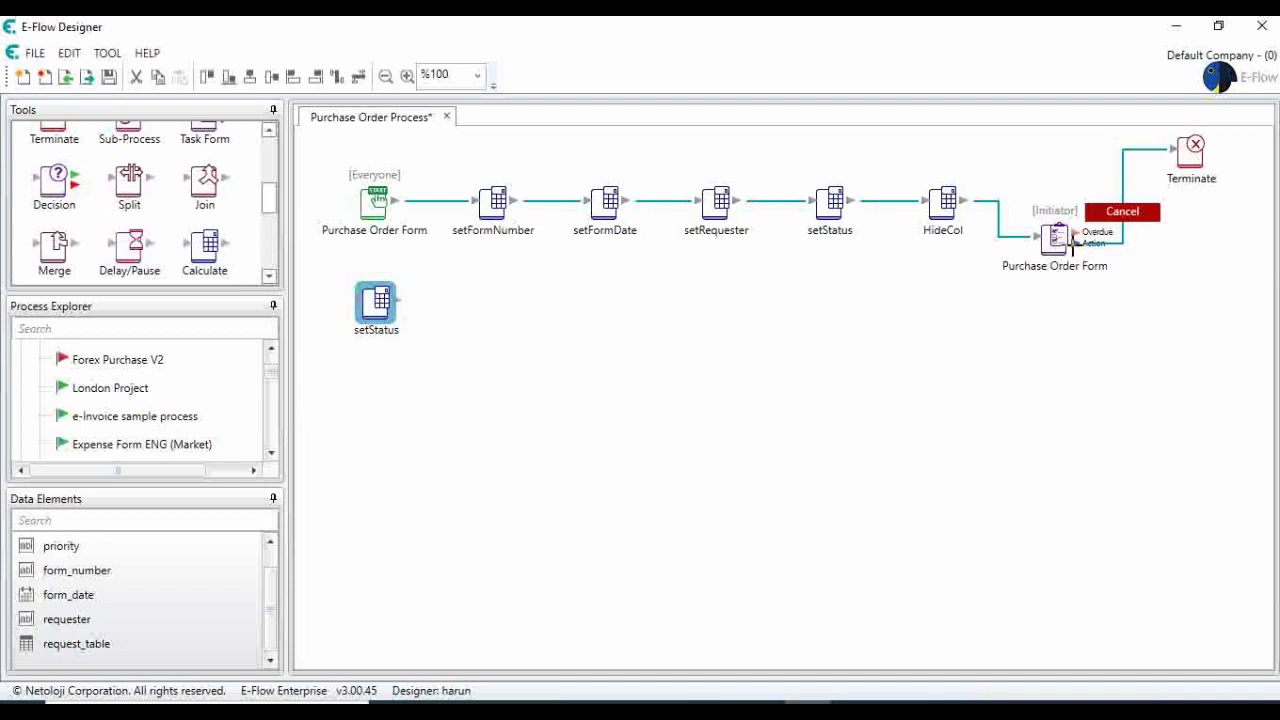
Connect the initiator's Purchase Order Form action output to the new setStatus node and name the connection's button Submit.
mouse_move(1074, 240)
mouse_down()
mouse_move(405, 305)
mouse_move(378, 336)
mouse_up()
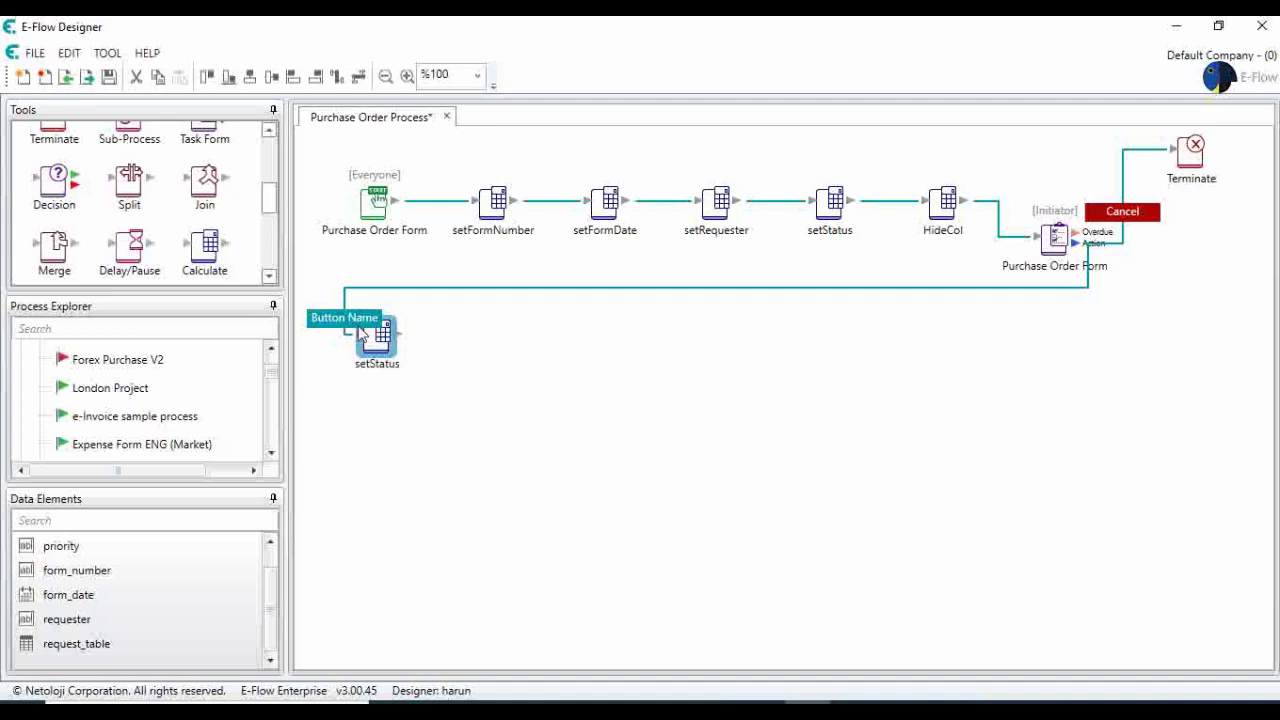
double_click(360, 322)
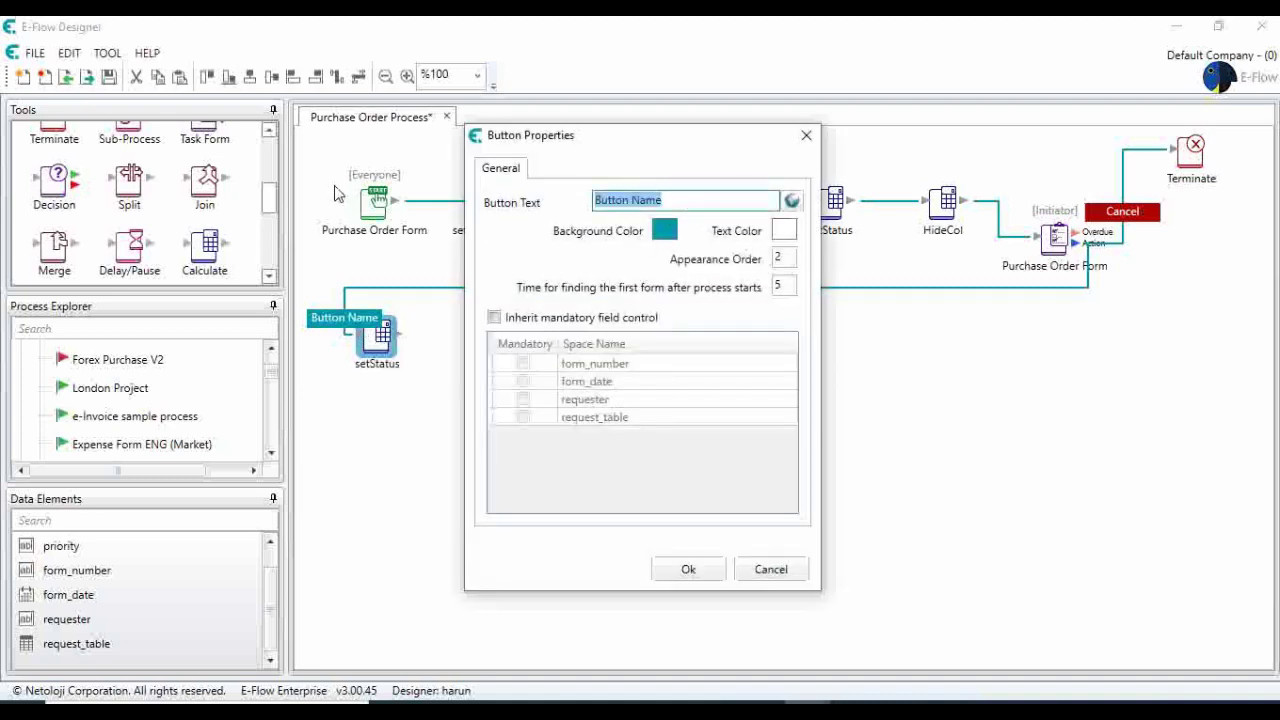
text(Submit)
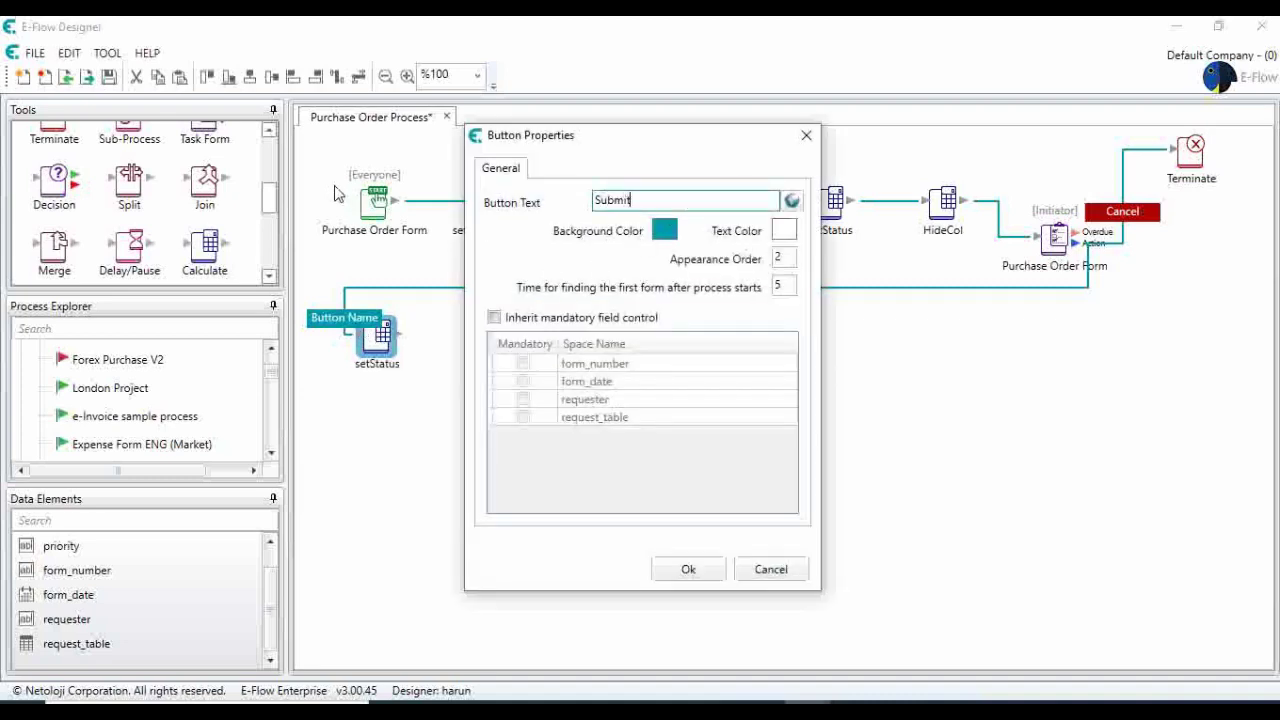
Give the Submit button a dark blue background, #0E03AE, and set its appearance order to 1.
click(664, 230)
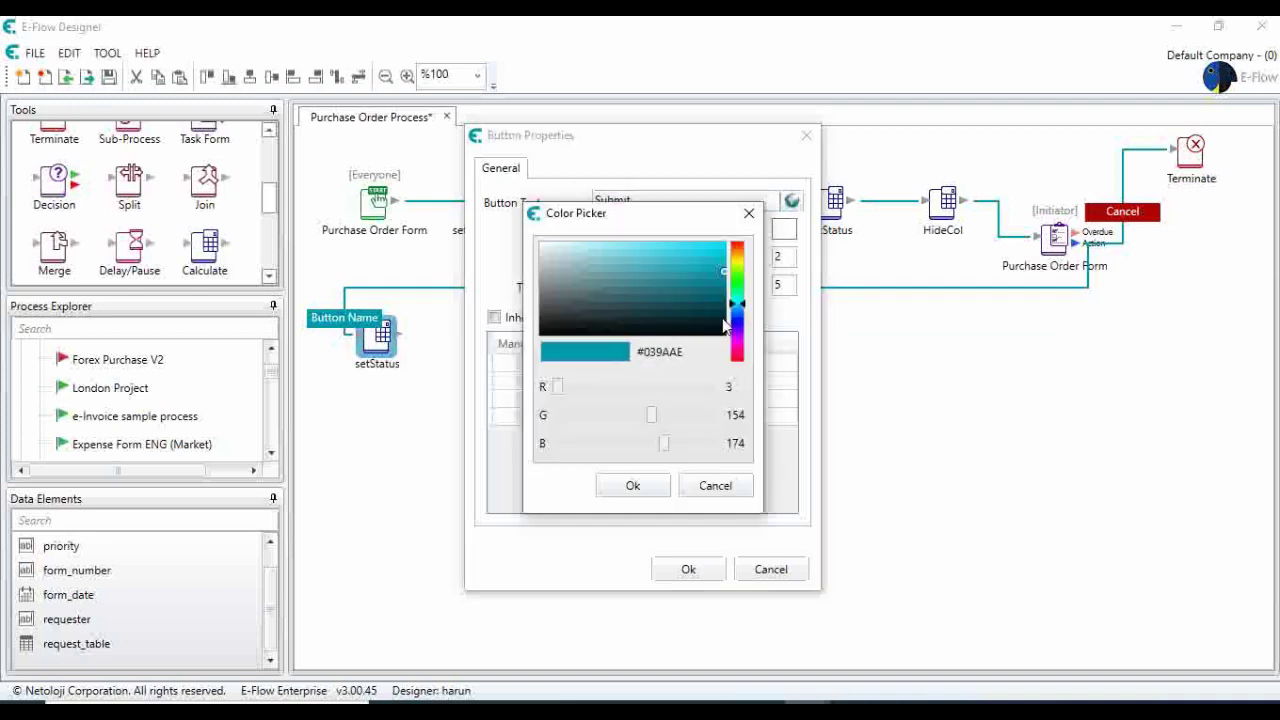
click(741, 306)
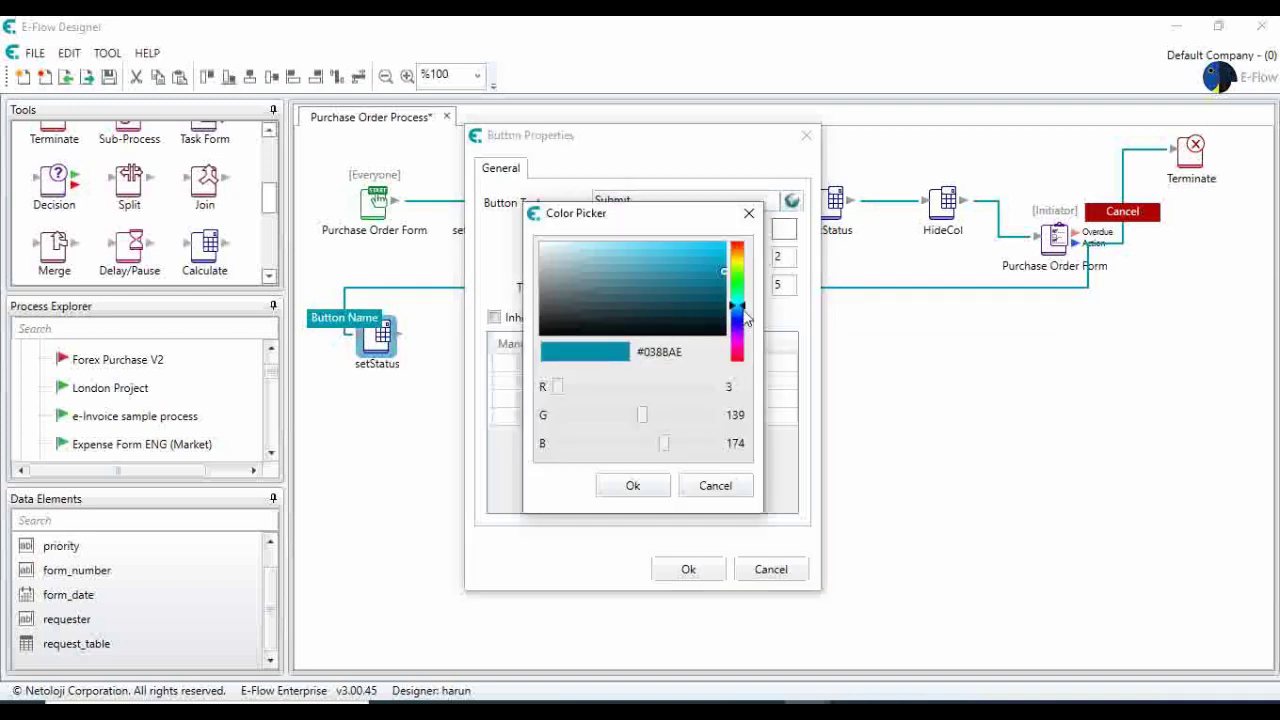
drag(744, 314, 744, 324)
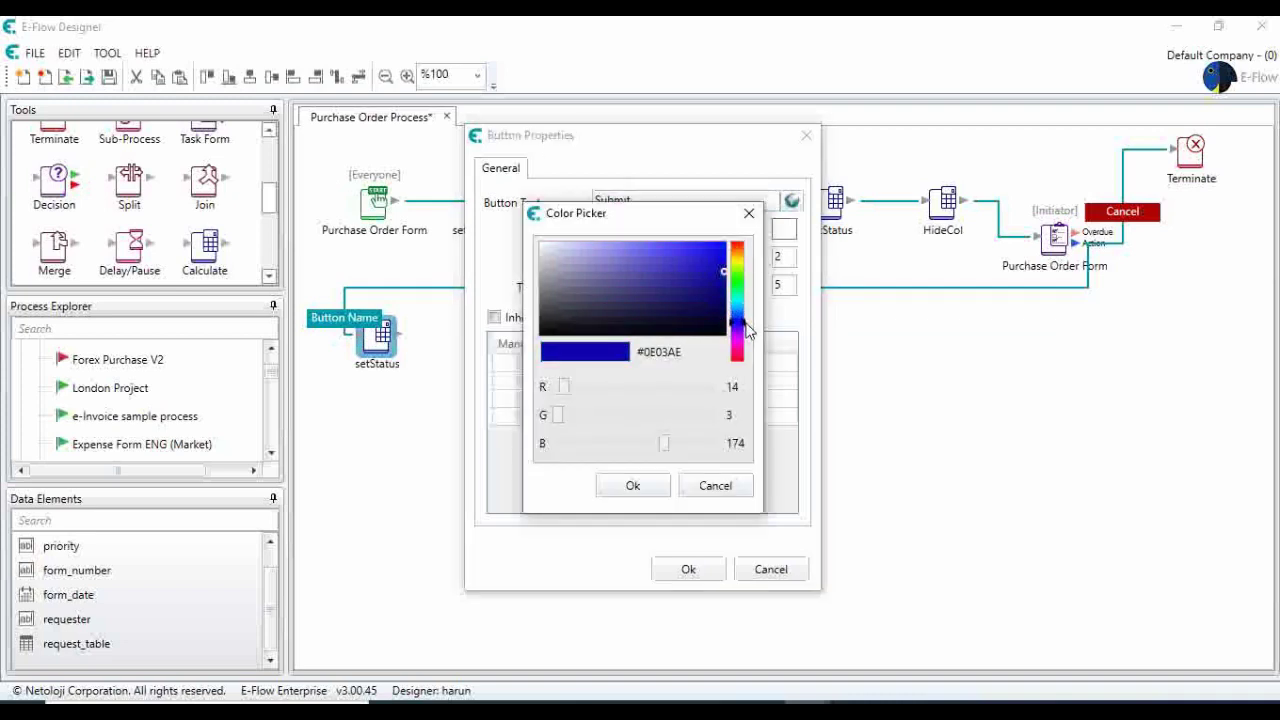
click(632, 485)
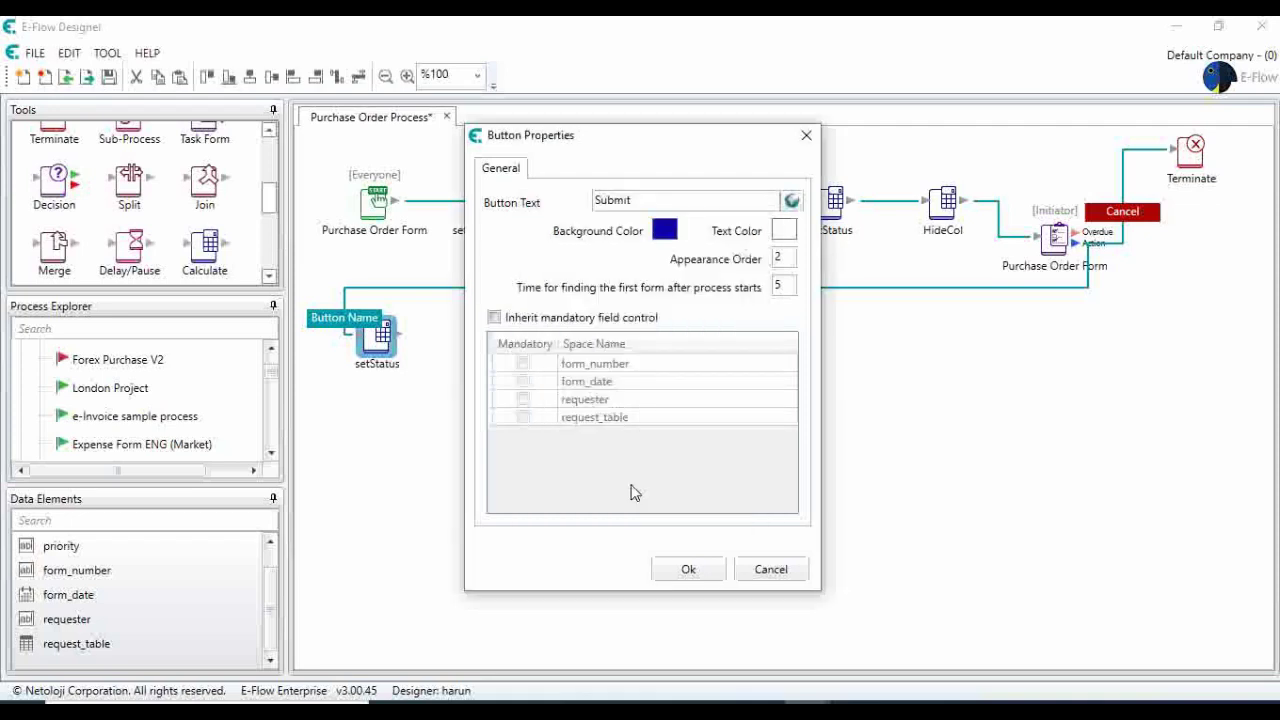
click(779, 258)
text(1)
click(706, 571)
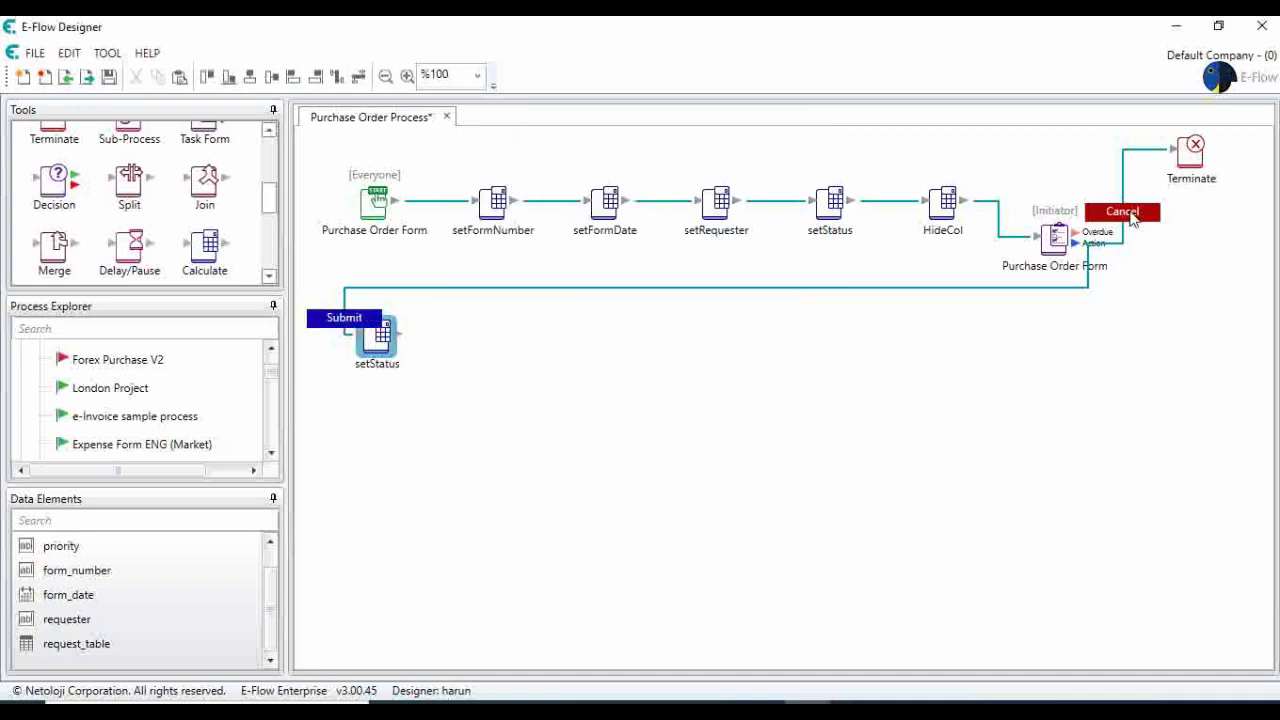
Set the appearance order of the Cancel button to 2.
double_click(1130, 214)
click(781, 258)
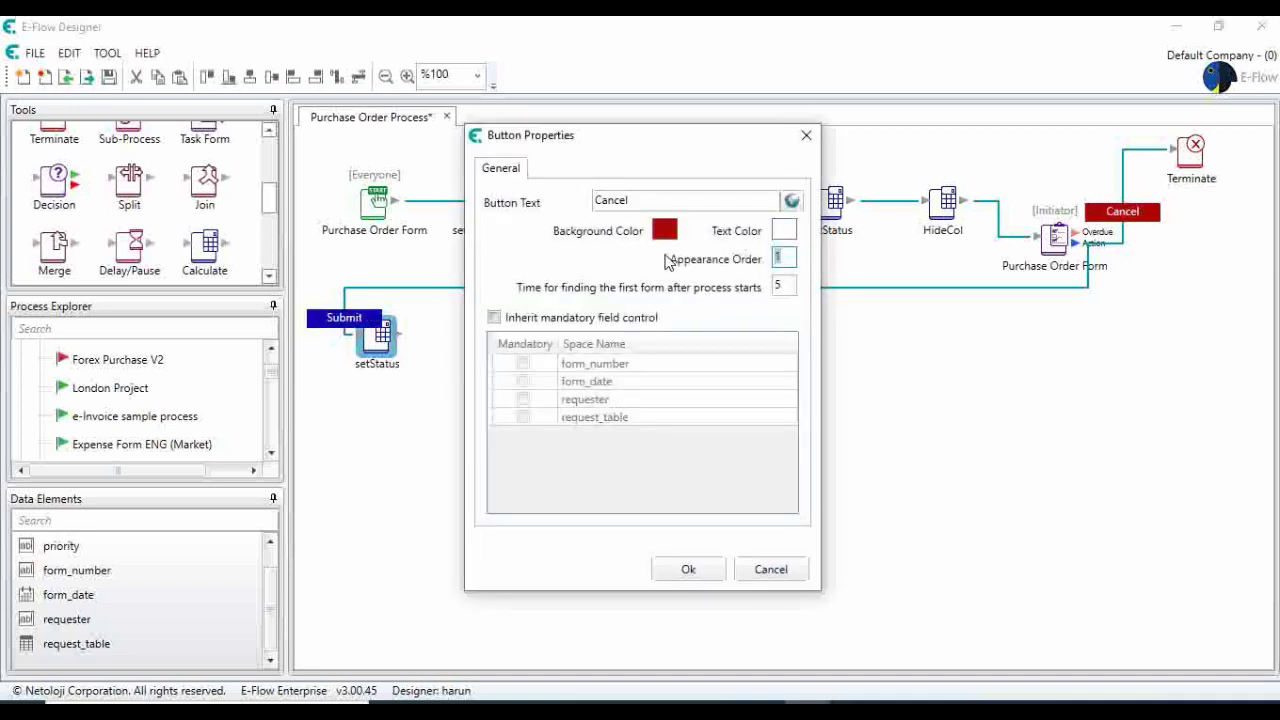
text(2)
click(688, 569)
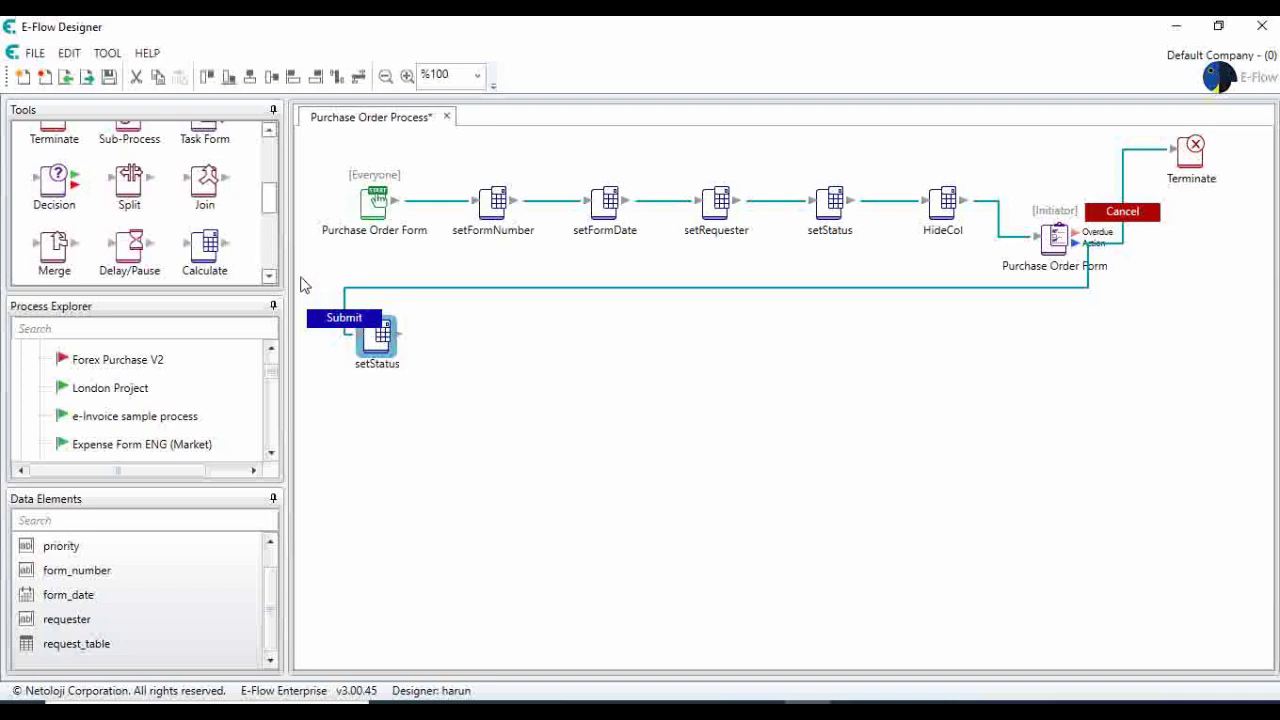
Add a Calculate node to the right of the lower setStatus node and open its expression in the formula editor.
drag(232, 268, 498, 345)
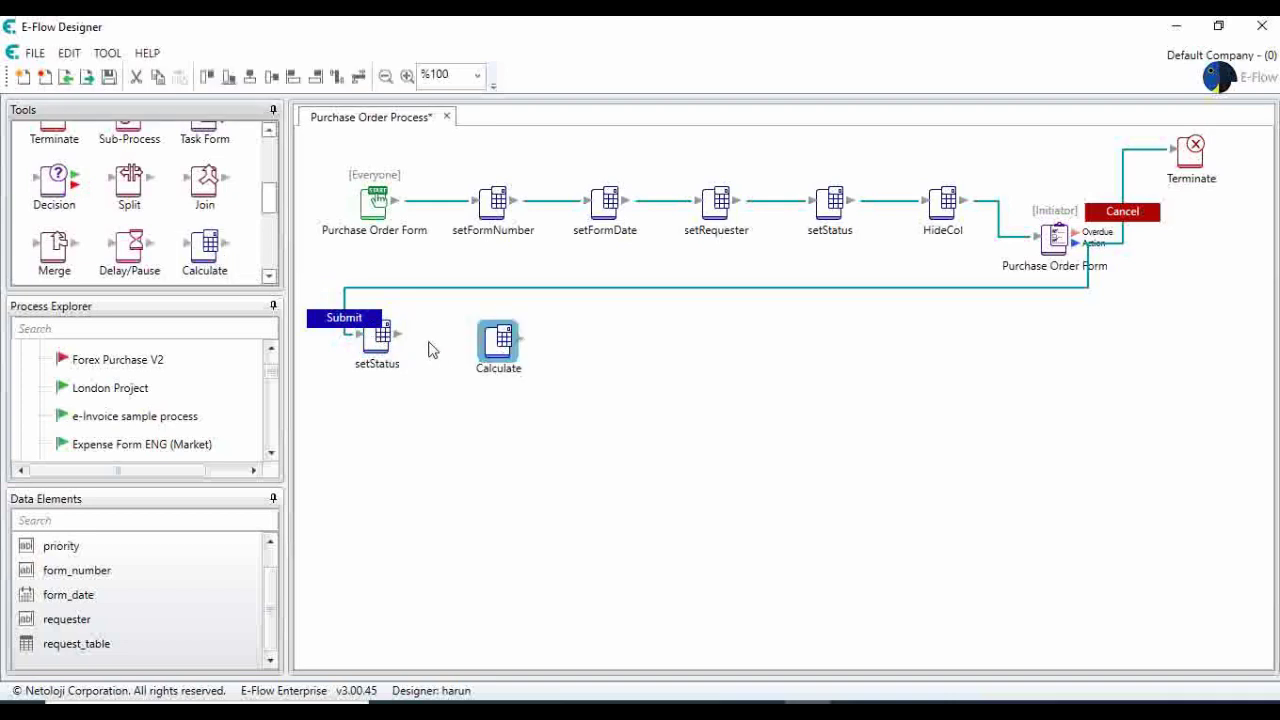
double_click(500, 338)
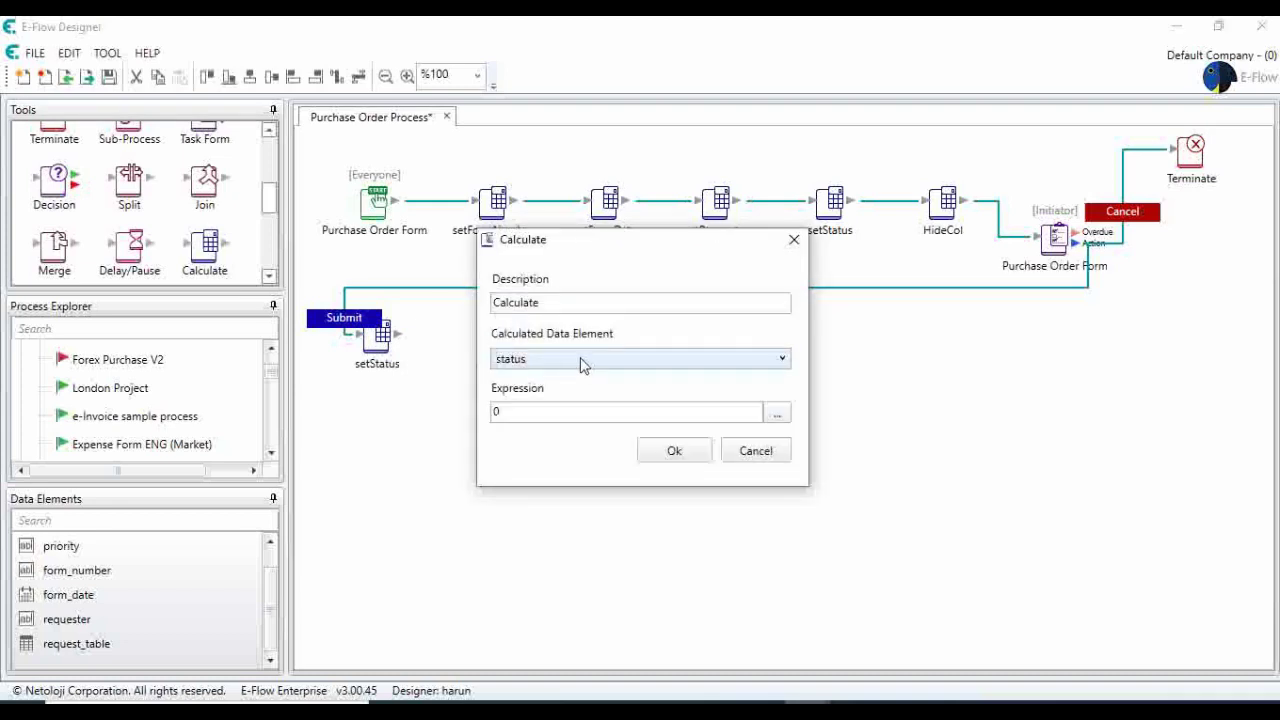
click(777, 413)
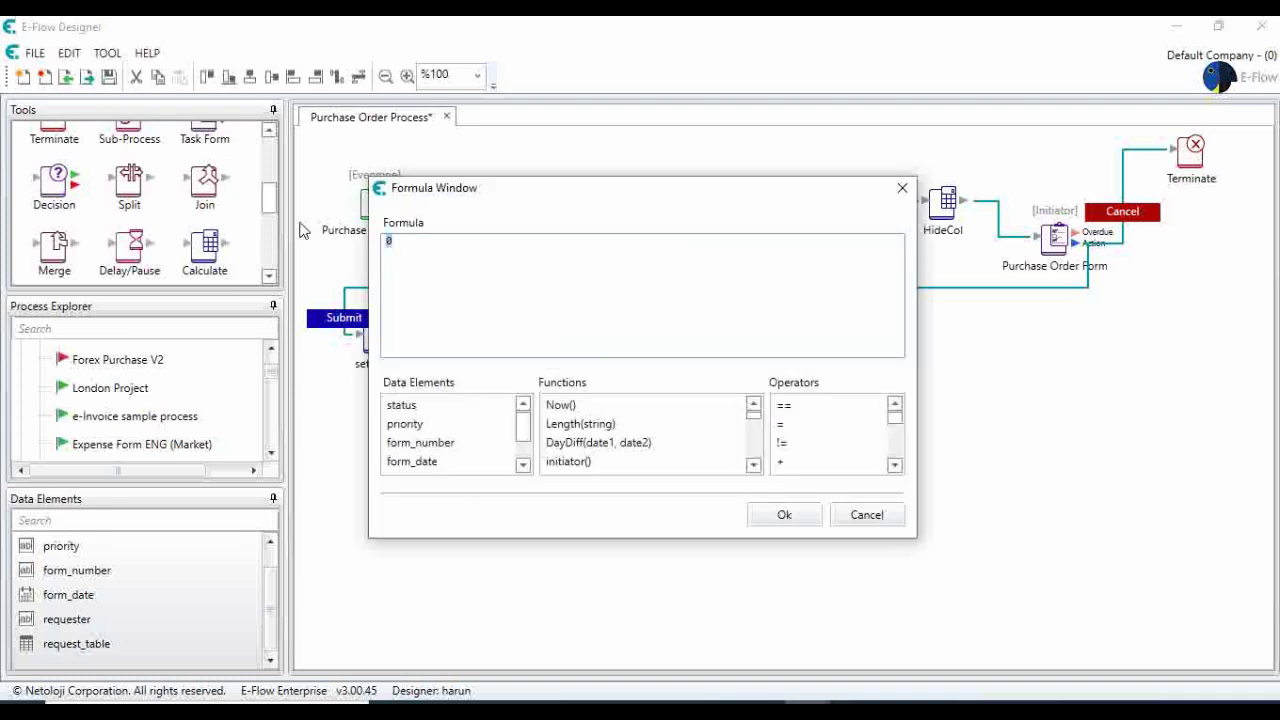
Replace the default formula with the function SetLineItemTableButtonStates(table,addButton,deleteButton) from the function list.
key(BackSpace)
click(605, 430)
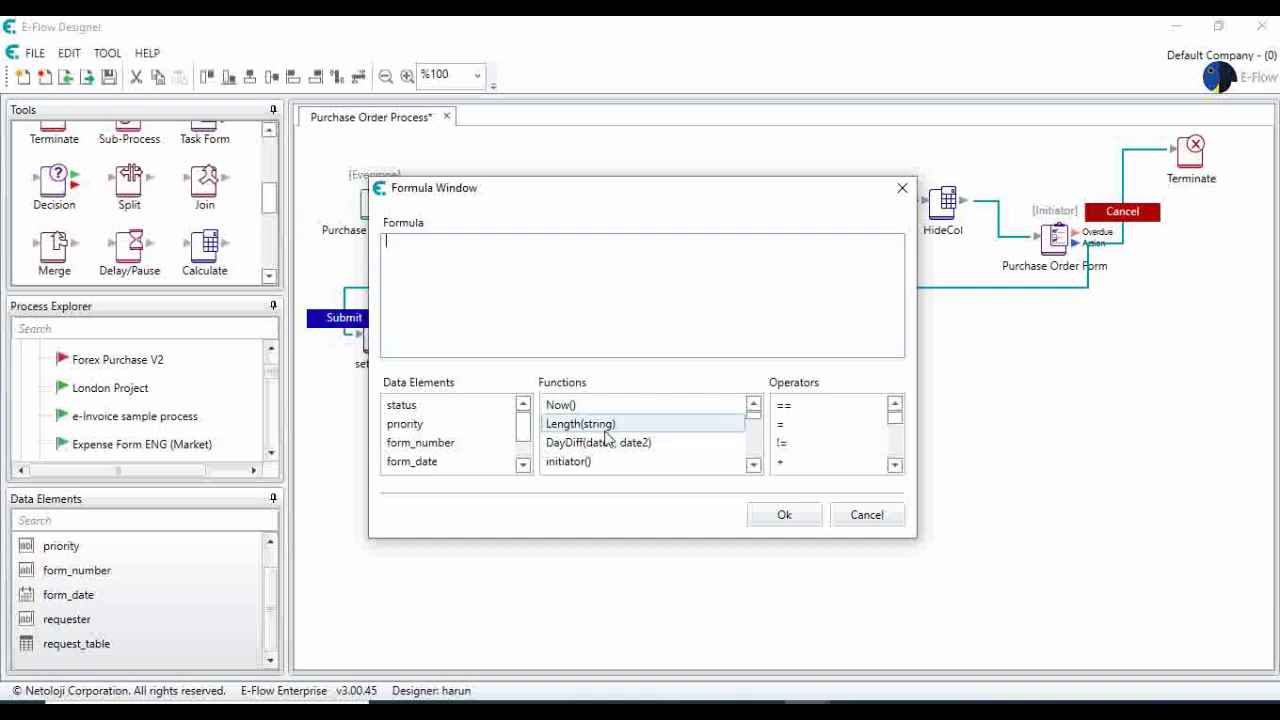
key(s)
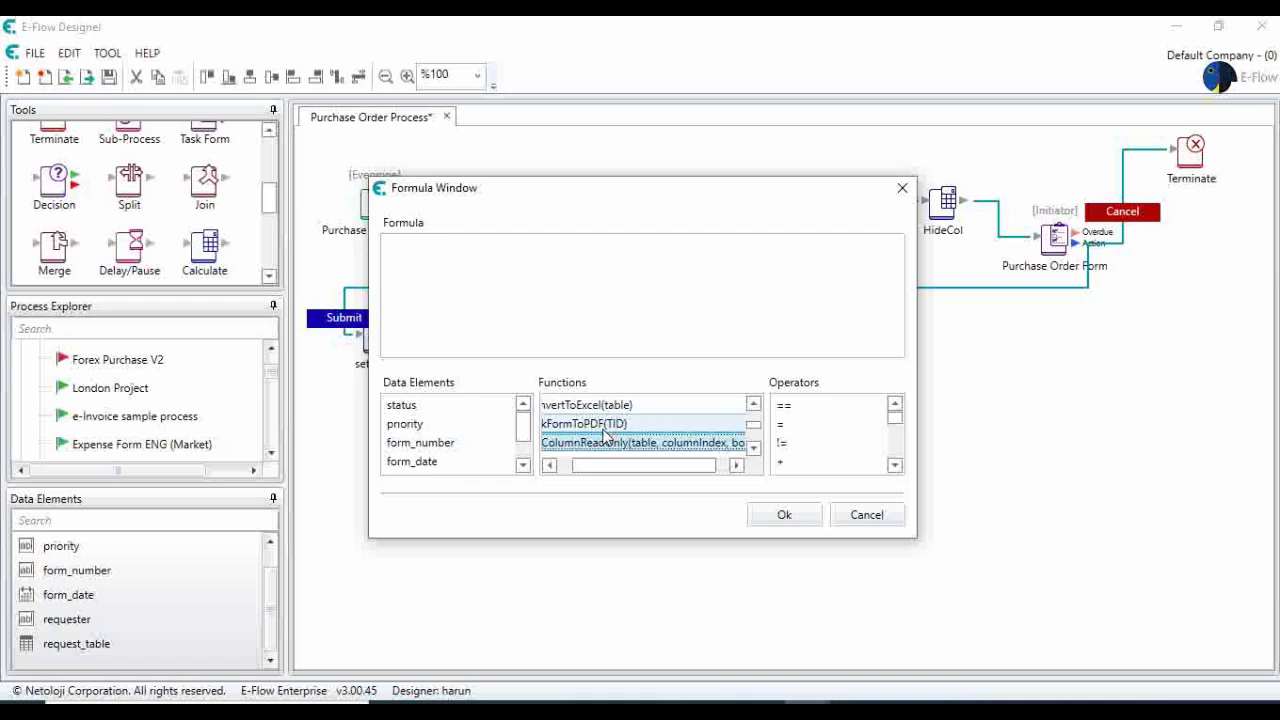
key(s)
key(s)
key(s)
key(s)
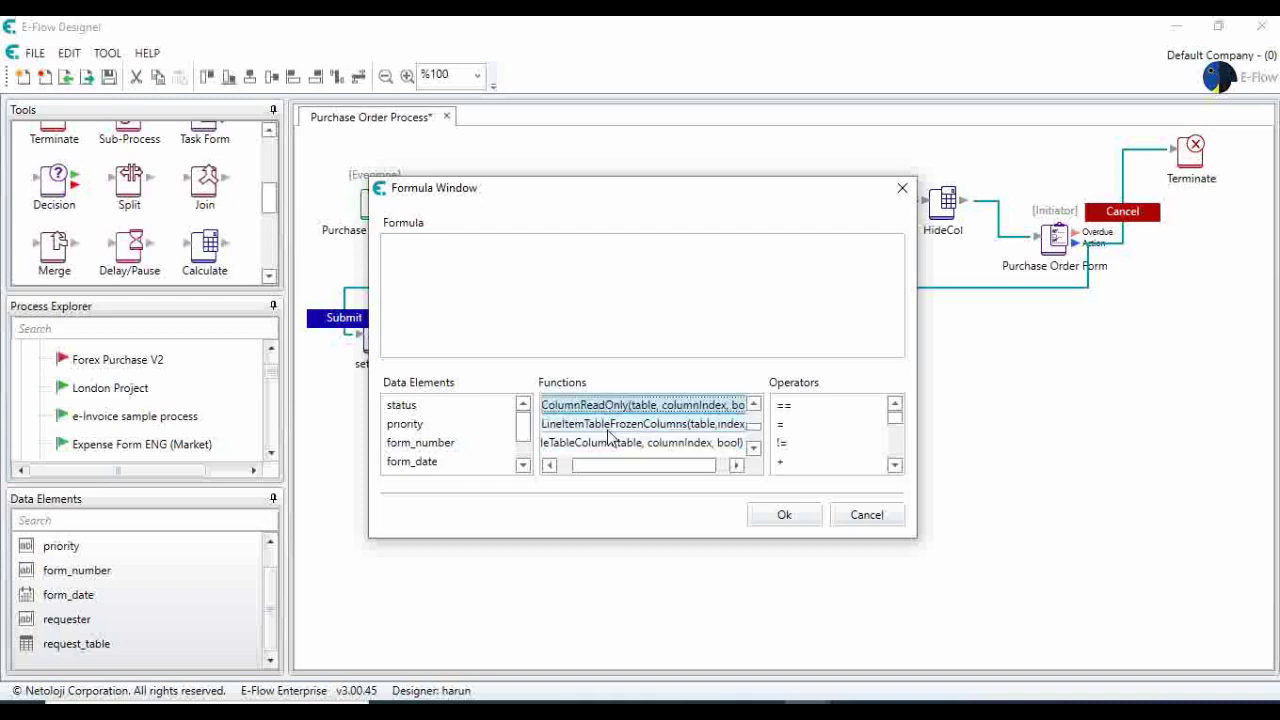
key(Down)
key(Down)
key(Down)
key(Down)
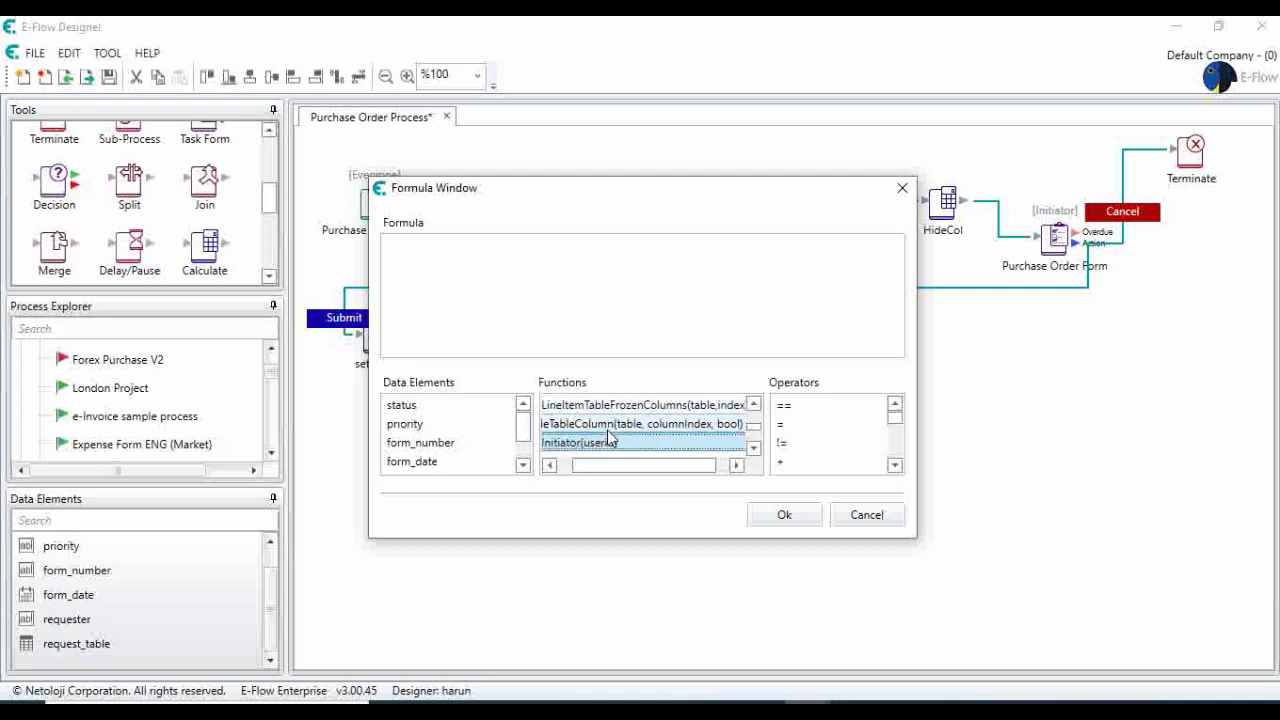
key(s)
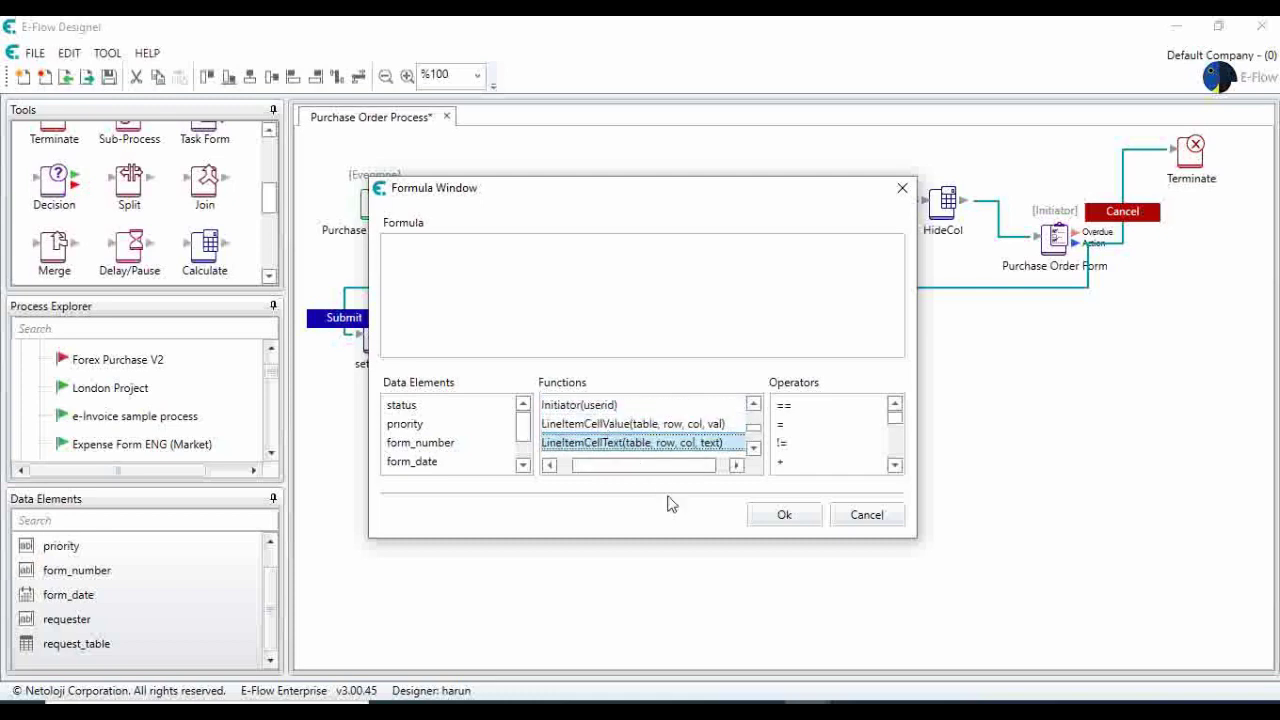
key(s)
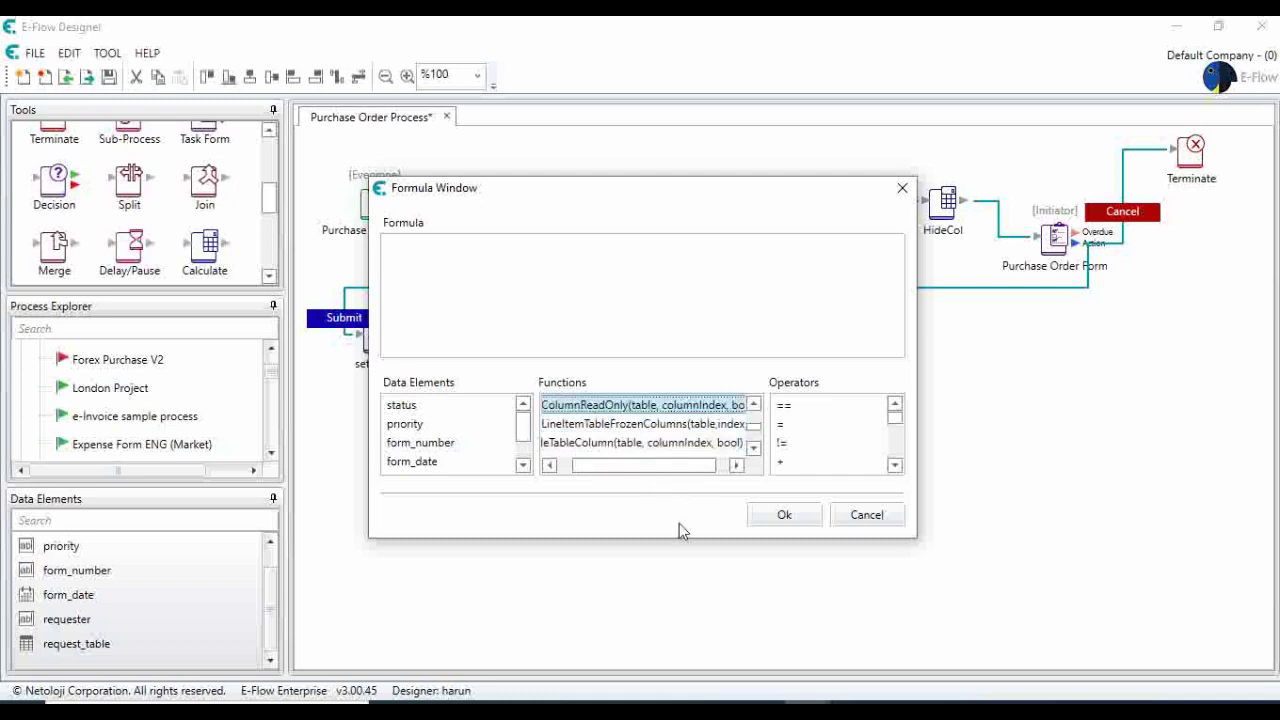
key(Down)
key(Down)
key(Down)
key(Down)
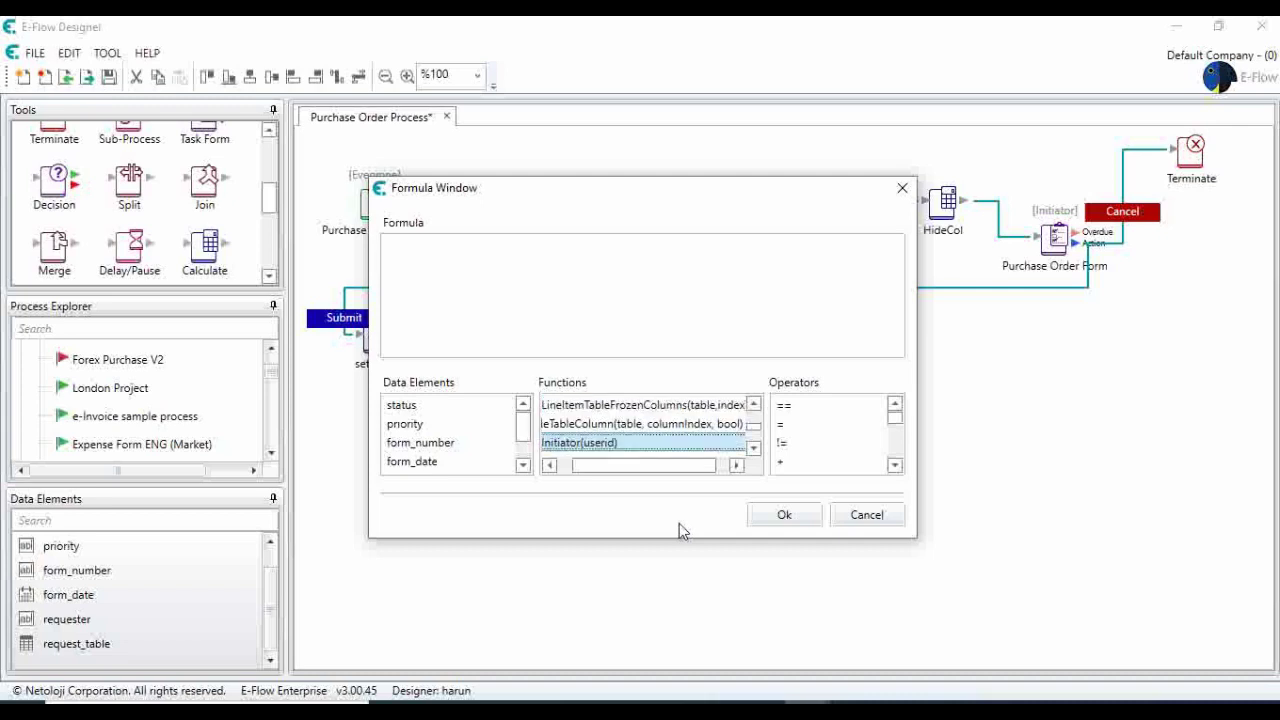
key(Up)
key(Up)
key(Up)
key(Up)
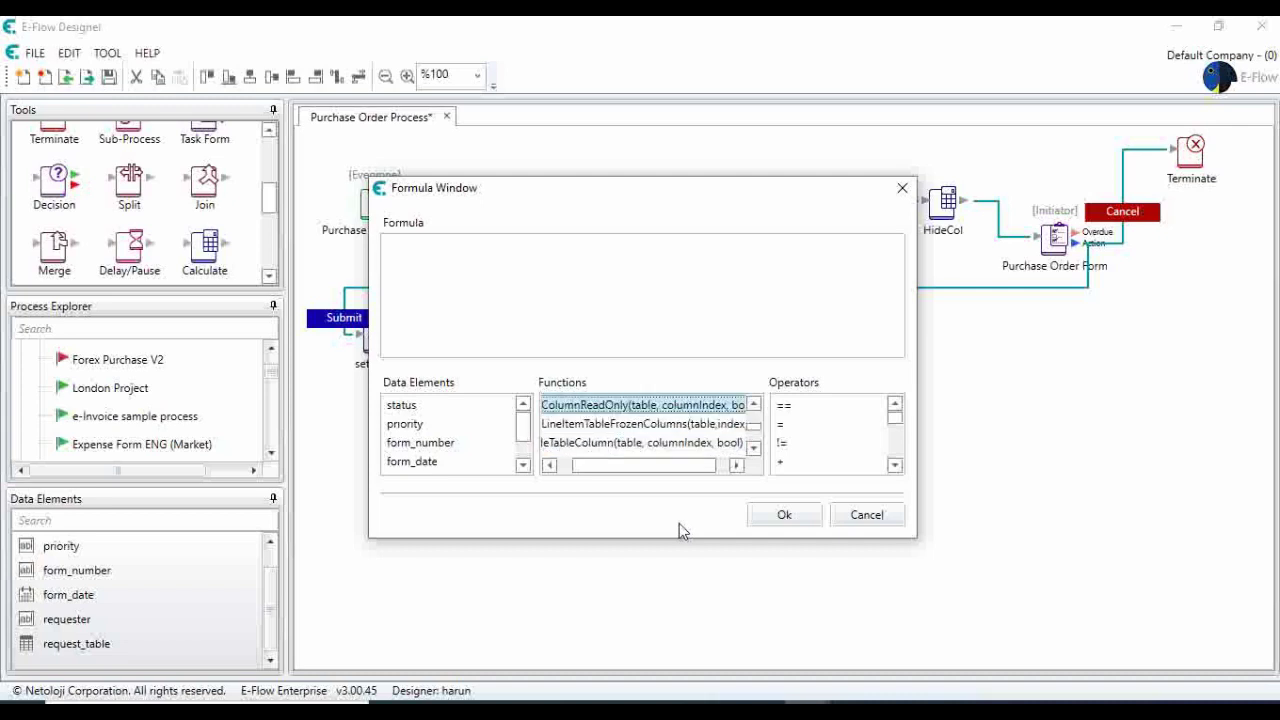
key(Down)
key(Down)
key(Down)
key(Down)
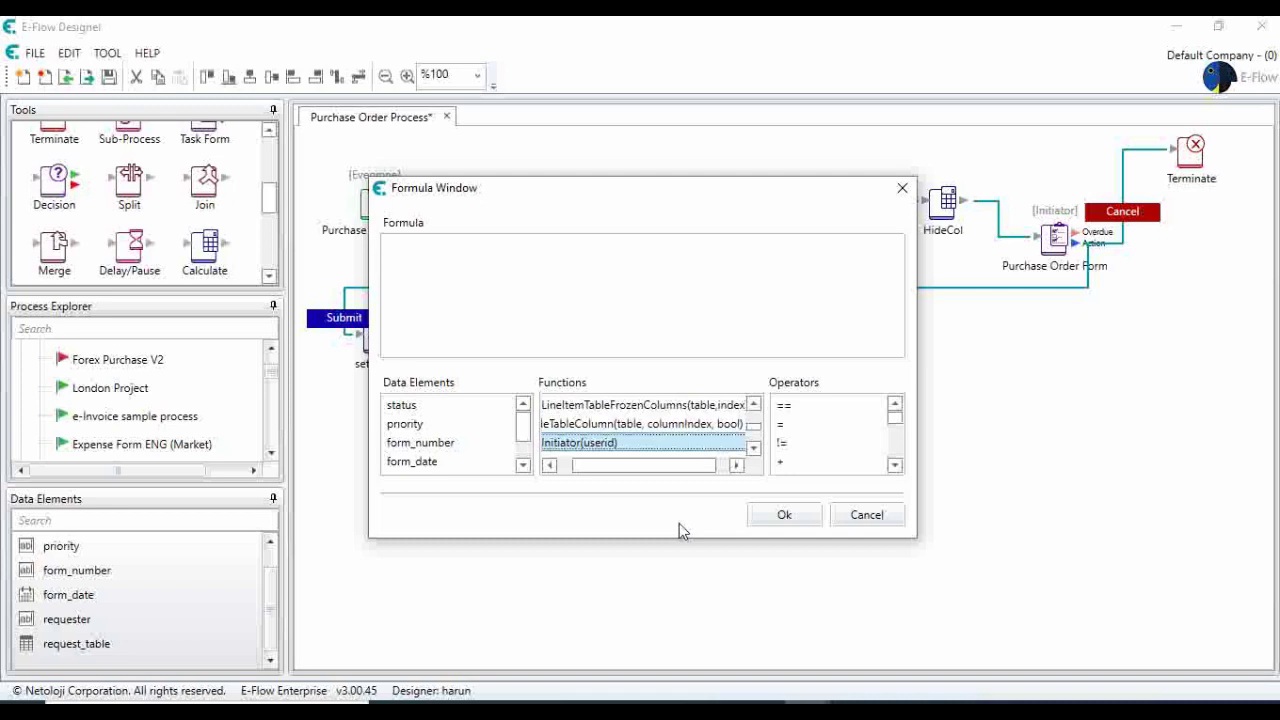
key(Down)
key(Down)
key(Down)
key(Down)
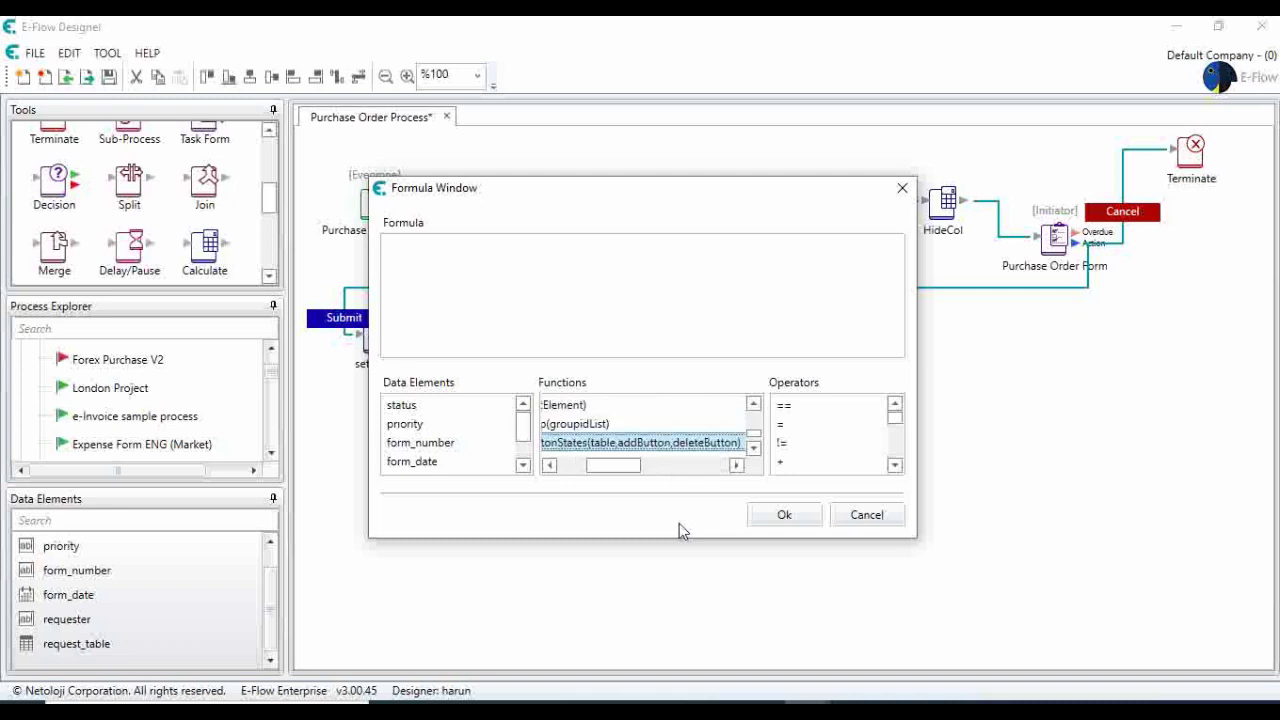
double_click(621, 444)
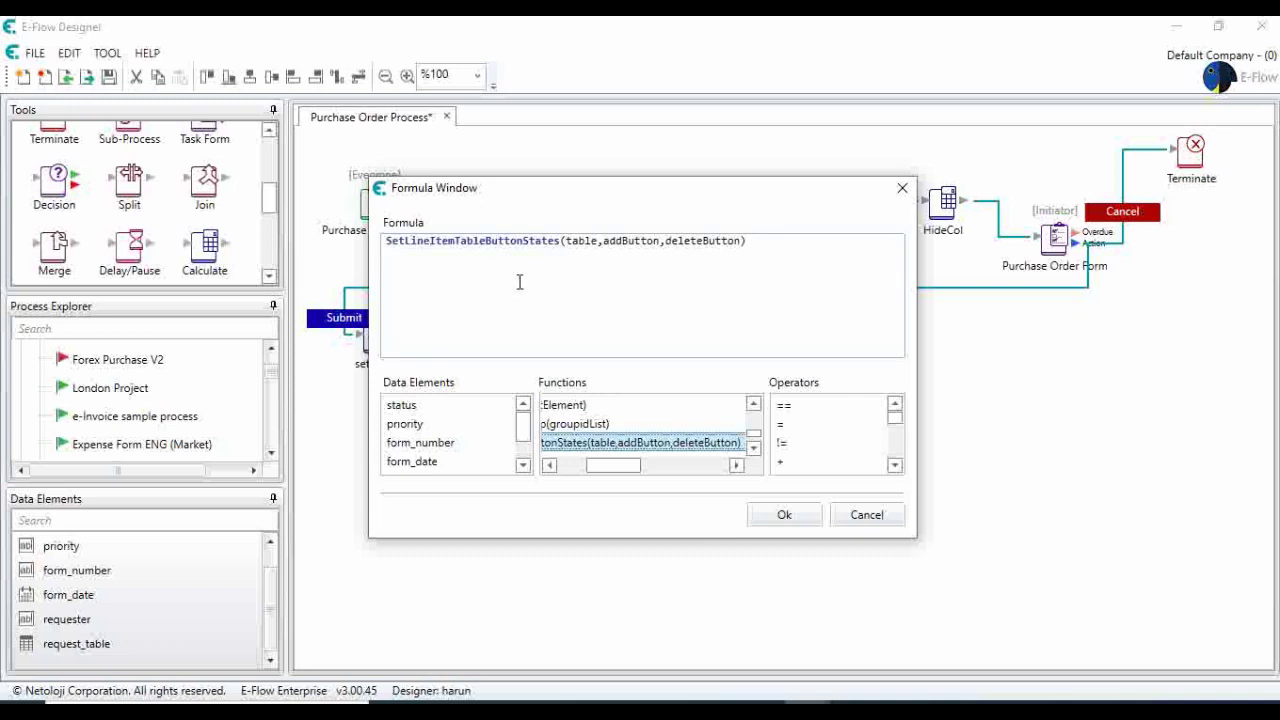
Replace the function's table argument with the request_table data element.
double_click(581, 241)
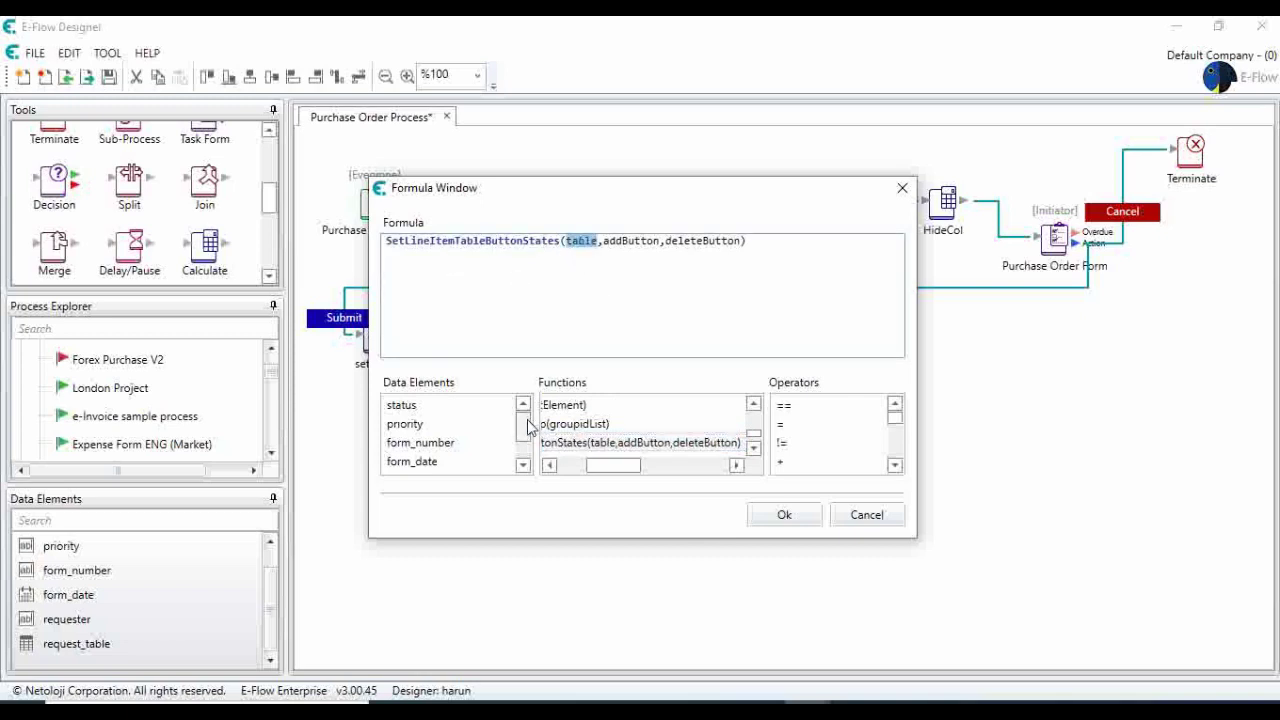
key(Delete)
scroll(490, 470, down, 1)
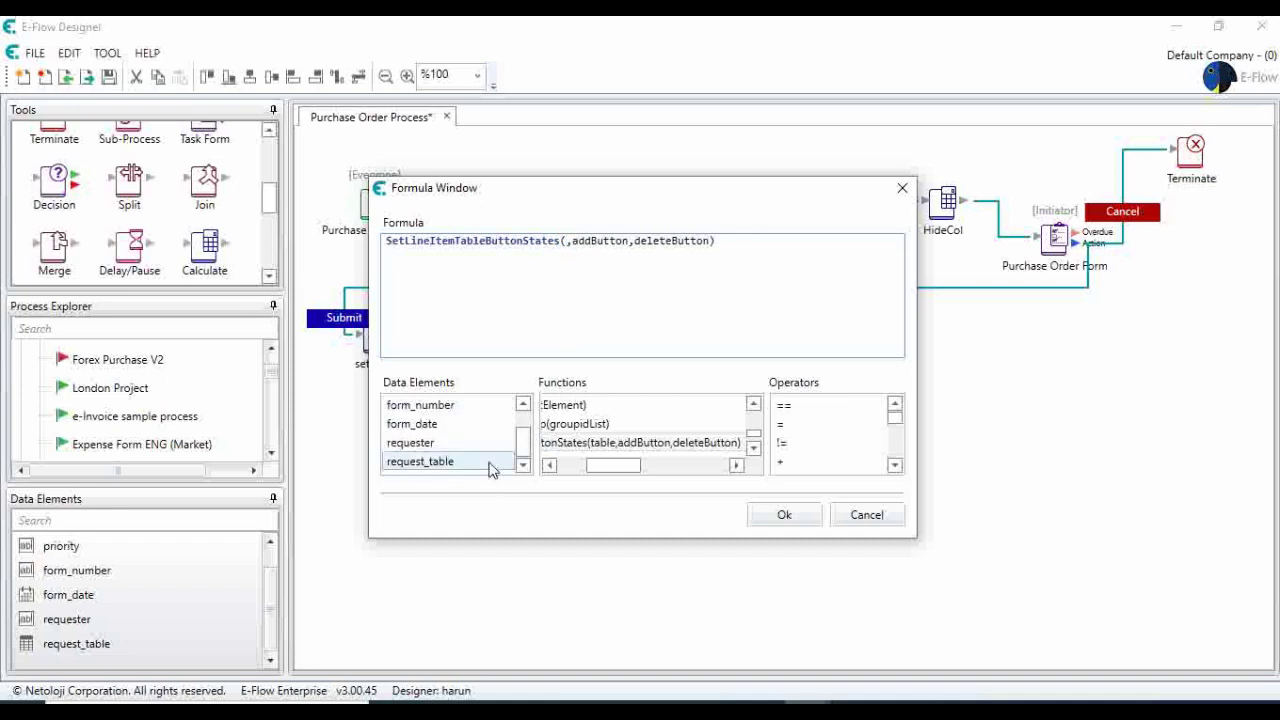
double_click(490, 464)
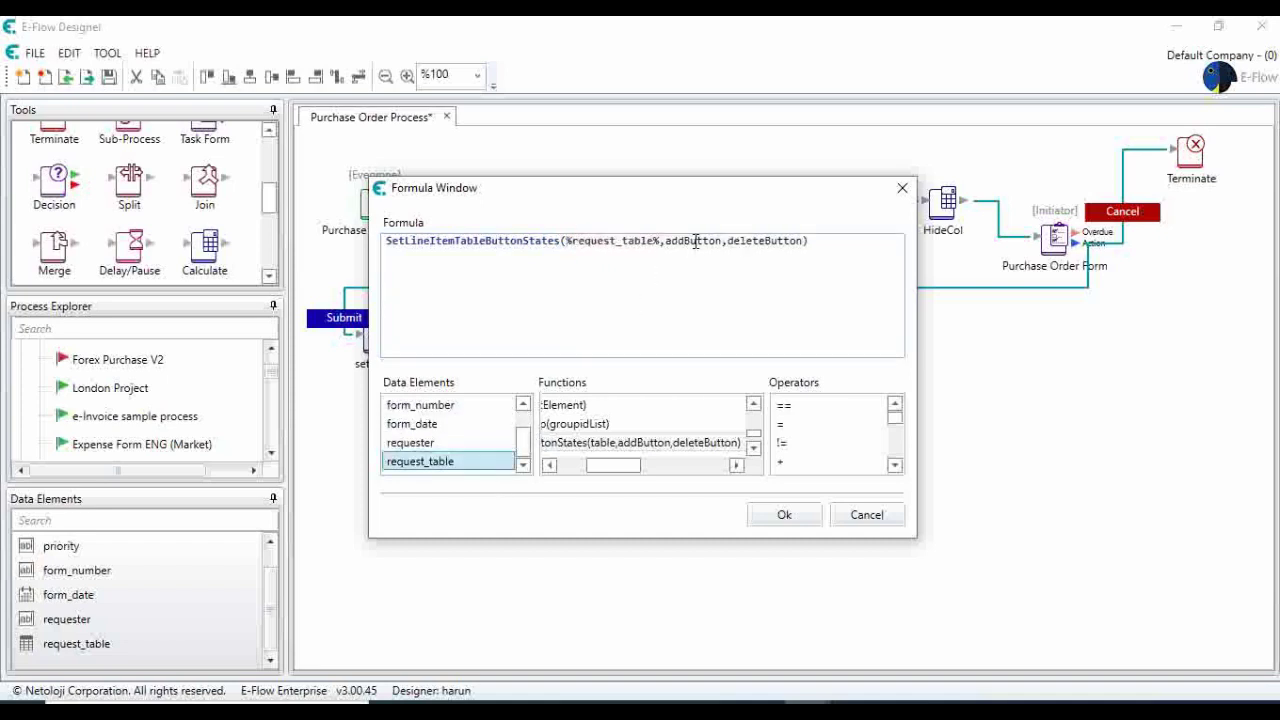
Set both the addButton and deleteButton arguments to true and accept the formula.
click(695, 242)
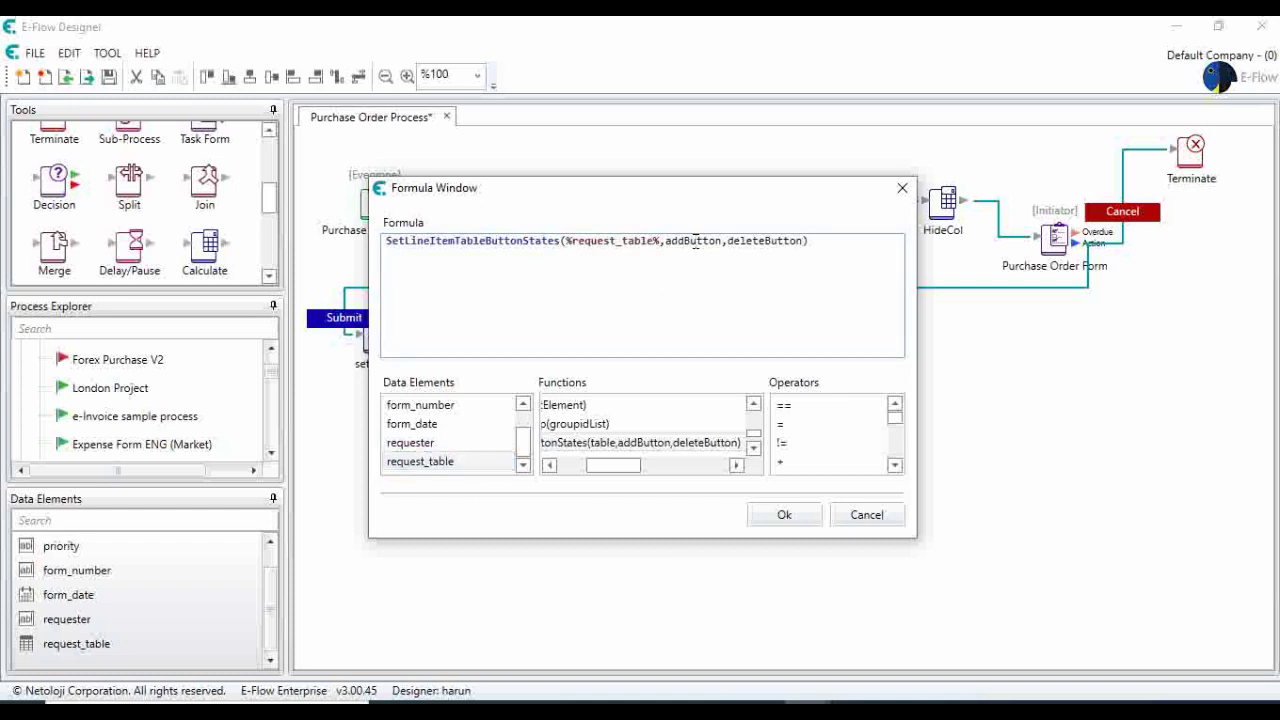
double_click(695, 242)
text(true)
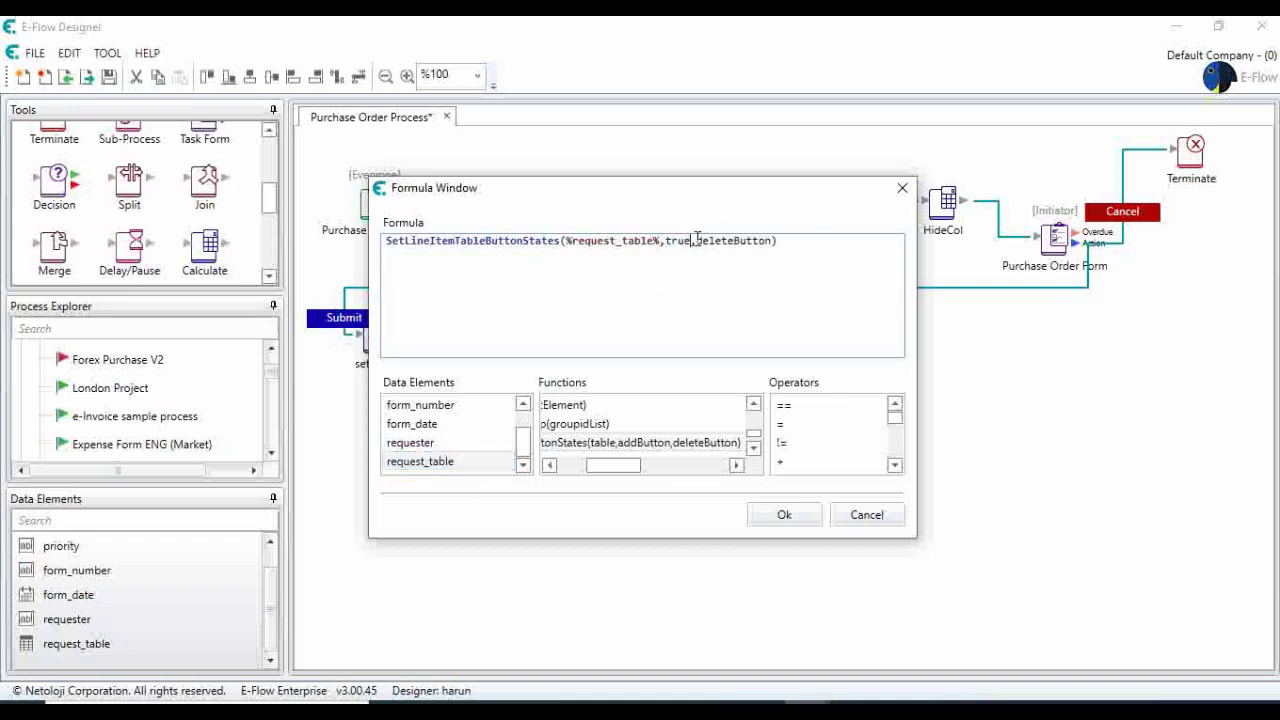
drag(697, 240, 774, 241)
text(tur)
key(BackSpace)
key(BackSpace)
text(rue)
click(784, 516)
Set the Calculate node's data element to request_table and description to NoNewRowandColumn, and connect the lower setStatus node to it.
click(604, 360)
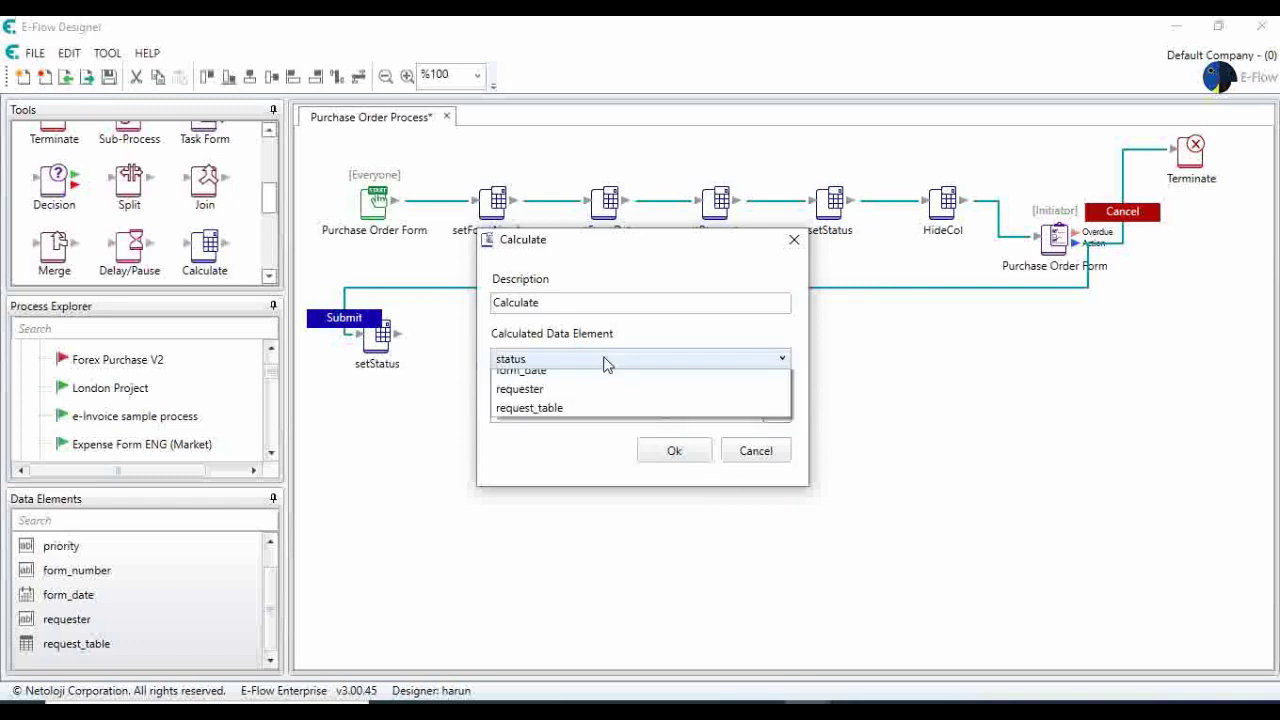
click(598, 472)
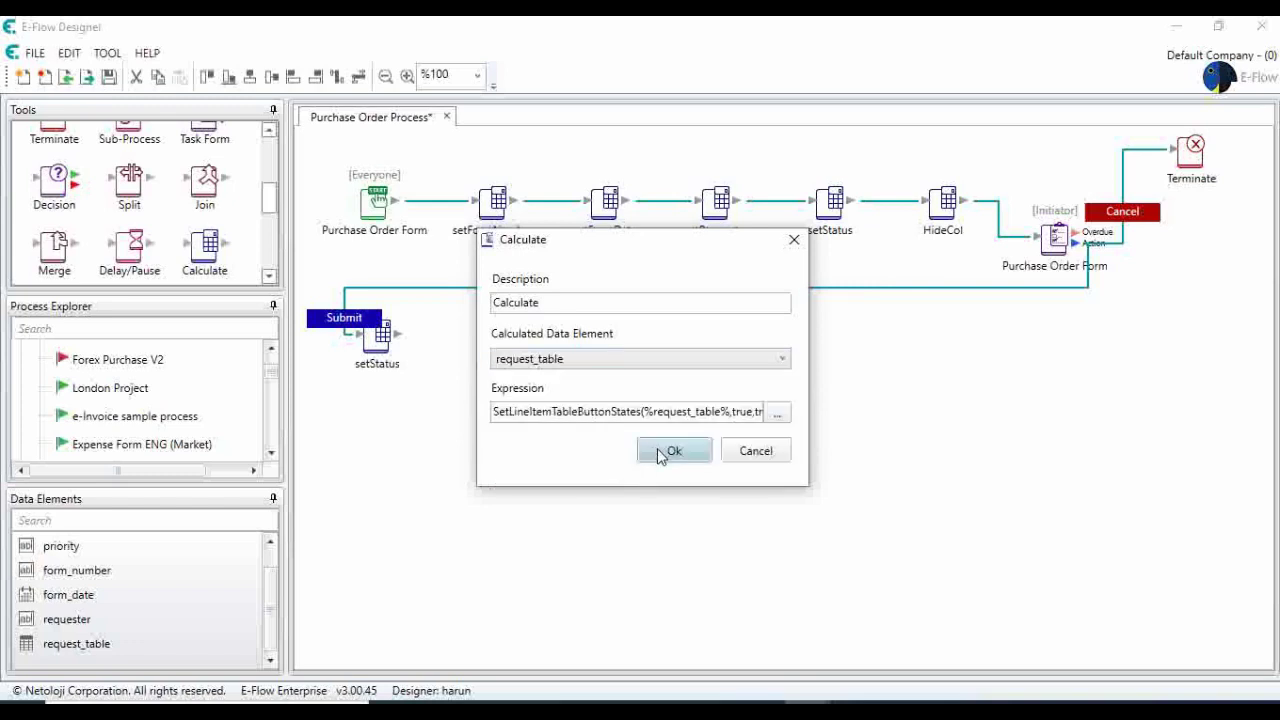
drag(545, 302, 380, 285)
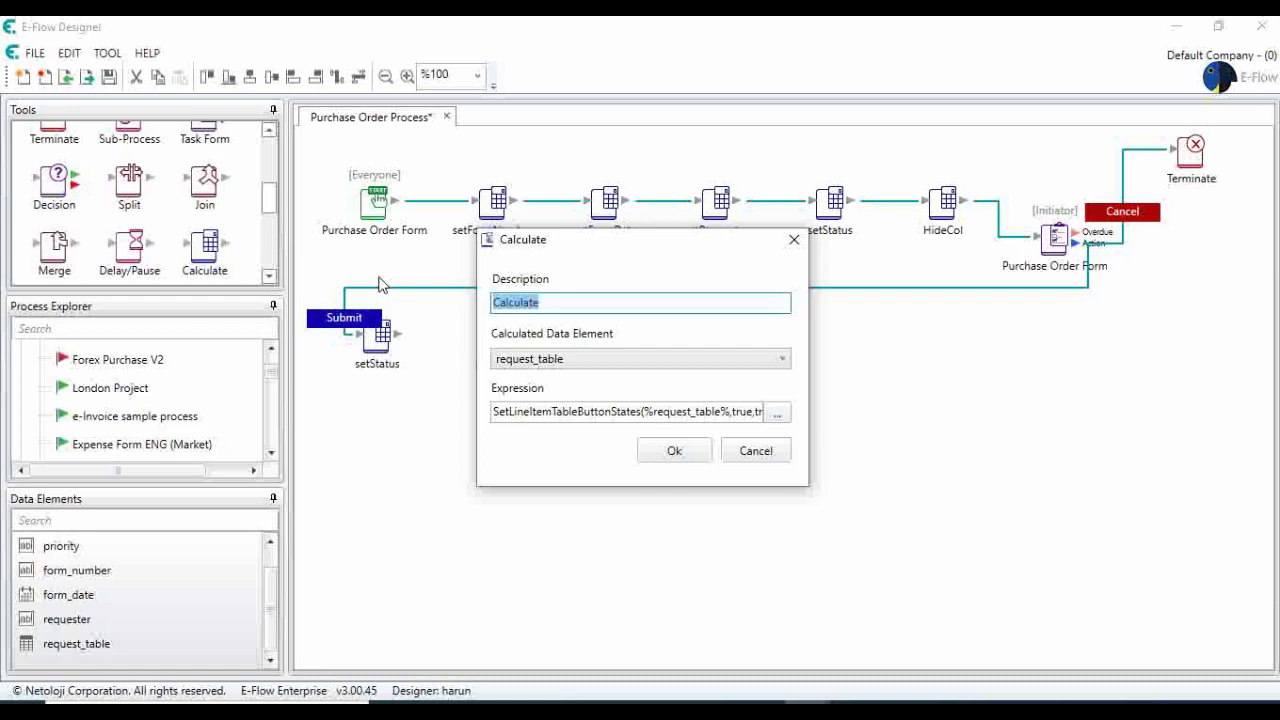
text(Ca)
key(BackSpace)
key(BackSpace)
text(NoNewRow)
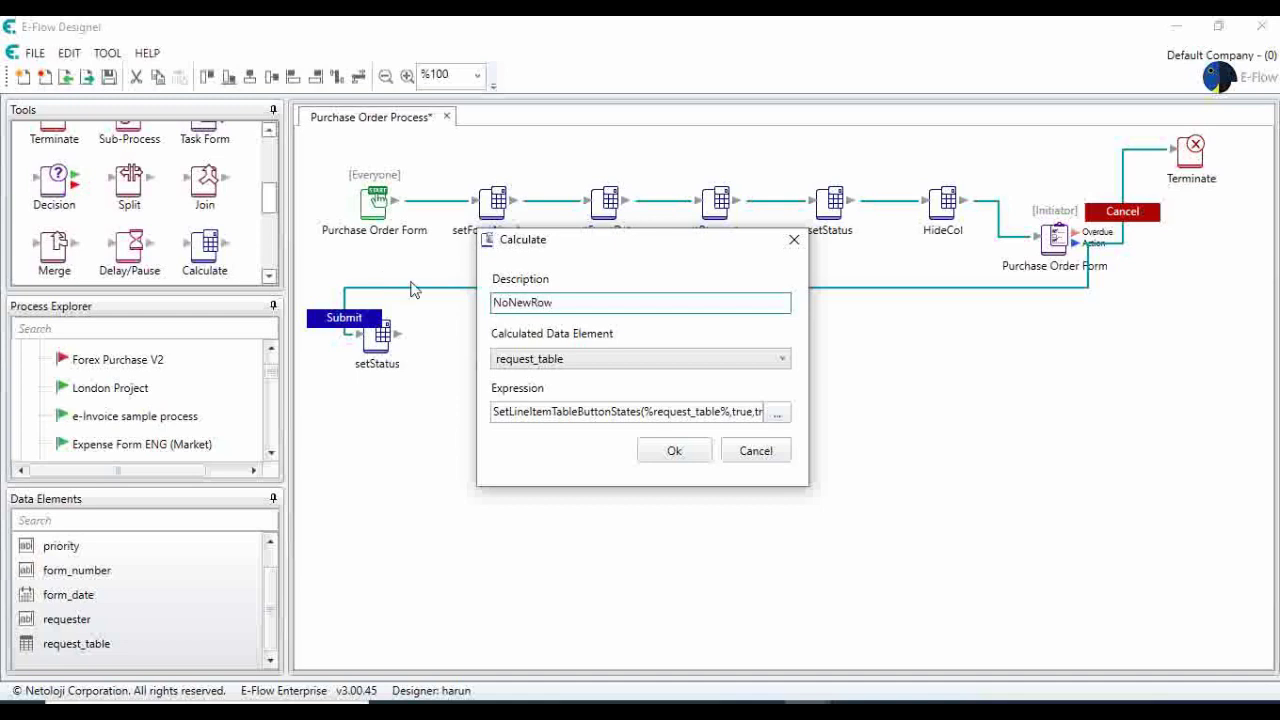
text(andColumn)
click(668, 451)
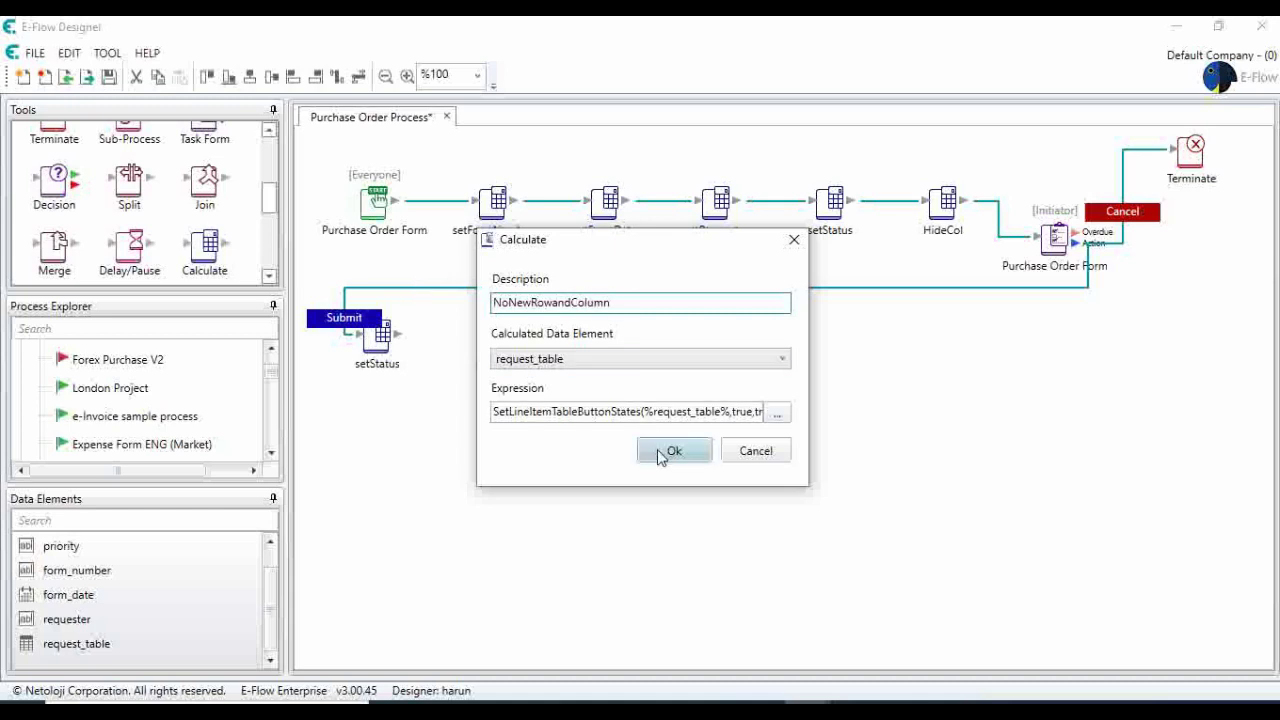
drag(396, 334, 503, 334)
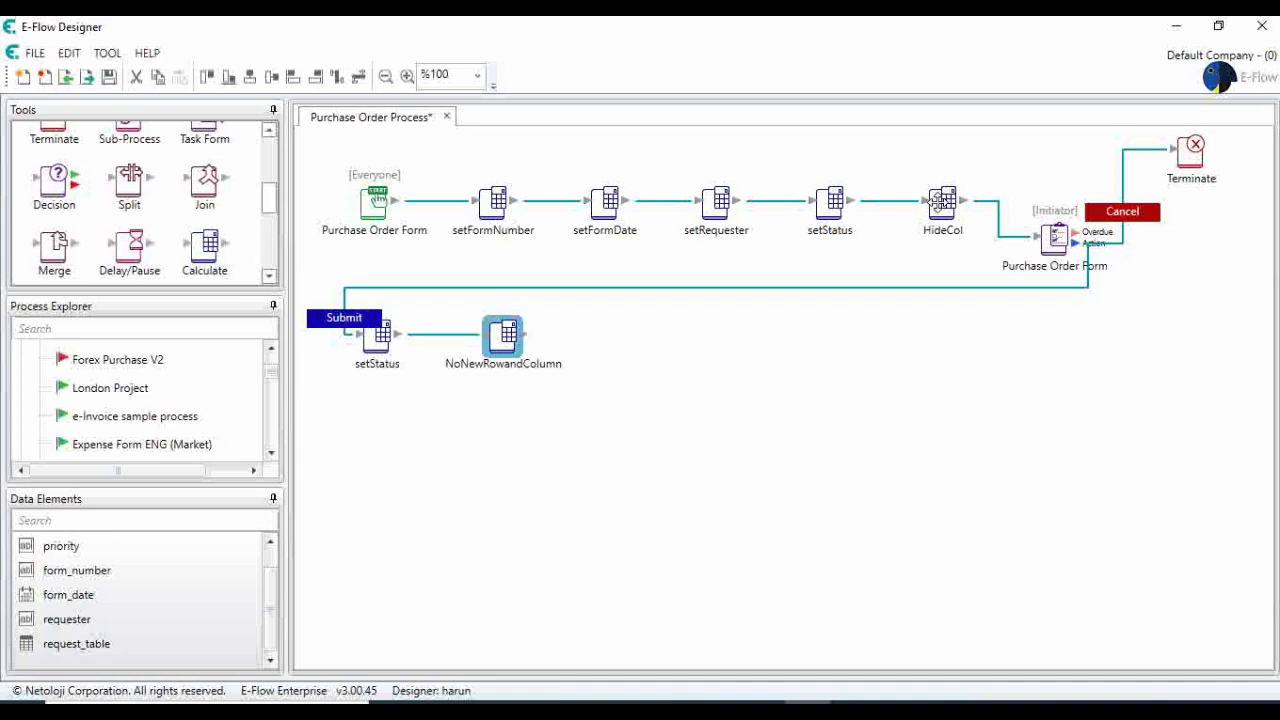
Duplicate the HideCol node, place the copy beside NoNewRowandColumn in the lower row, and connect NoNewRowandColumn to it.
click(946, 200)
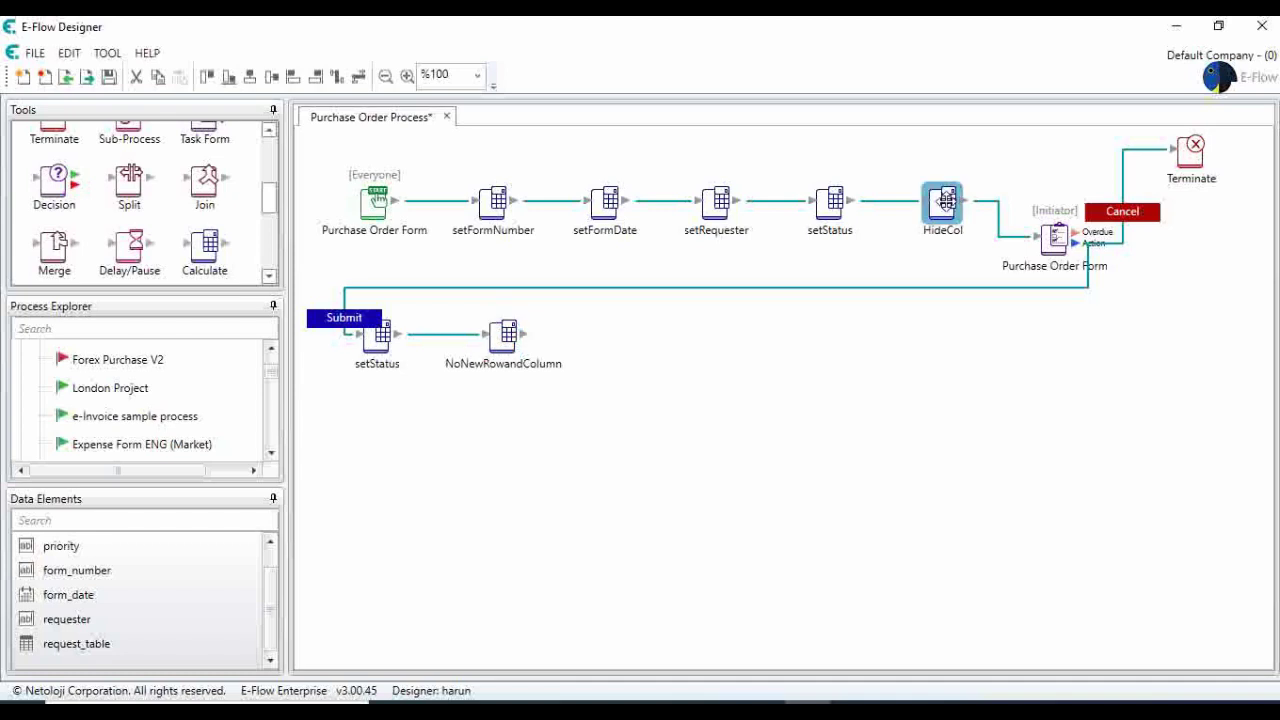
key(ctrl+c)
key(ctrl+v)
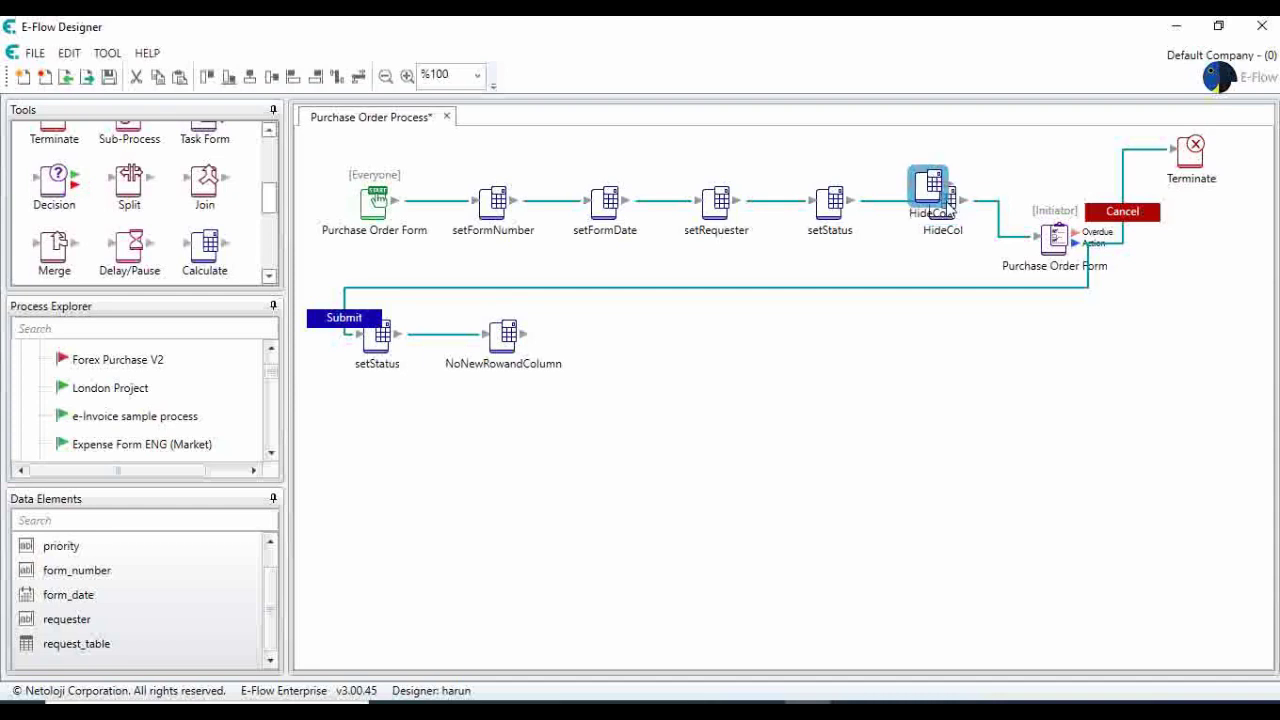
drag(948, 205, 624, 343)
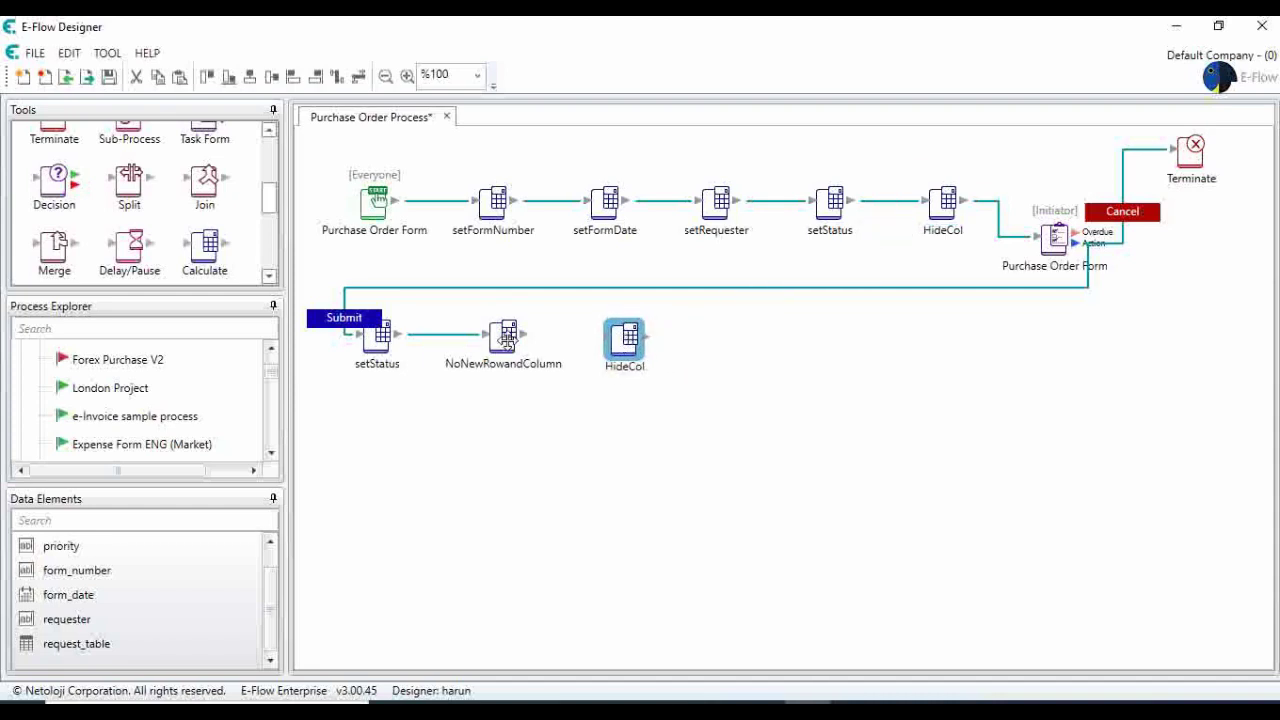
drag(522, 335, 631, 332)
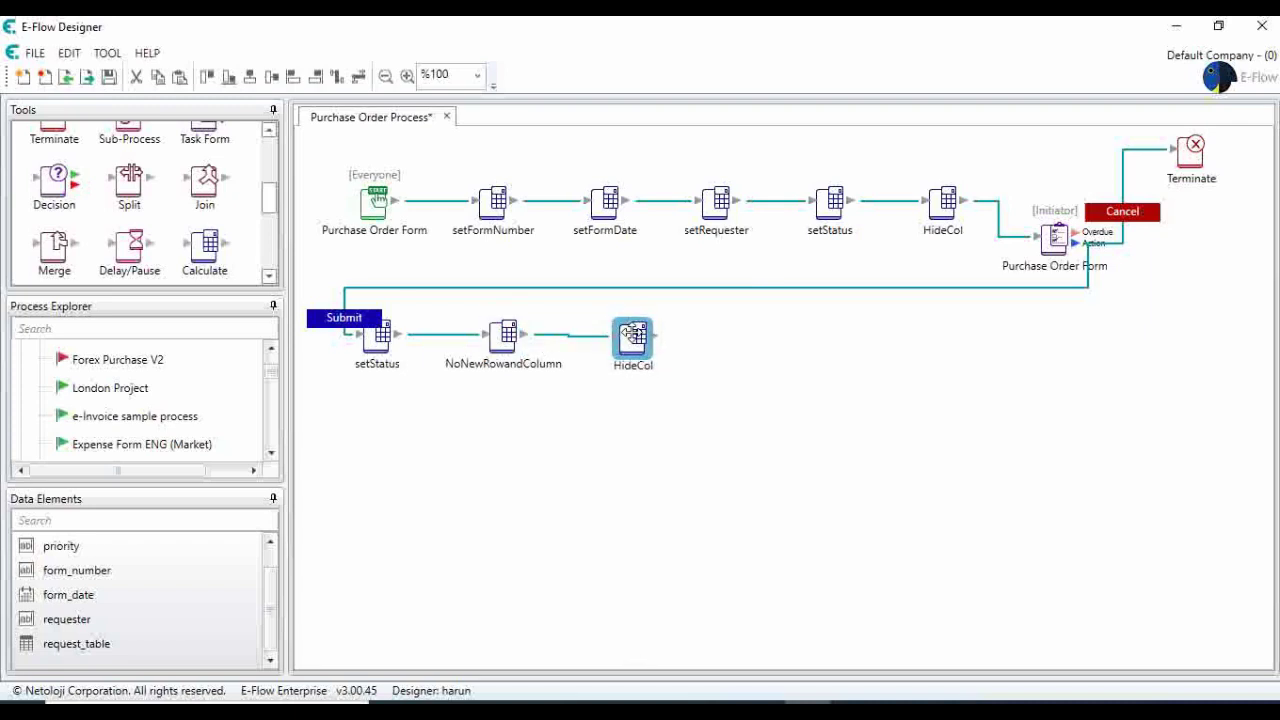
Change the copied HideCol node's formula to HideTableColumn(%request_table%, [4,5,6,8], false).
double_click(633, 336)
click(777, 412)
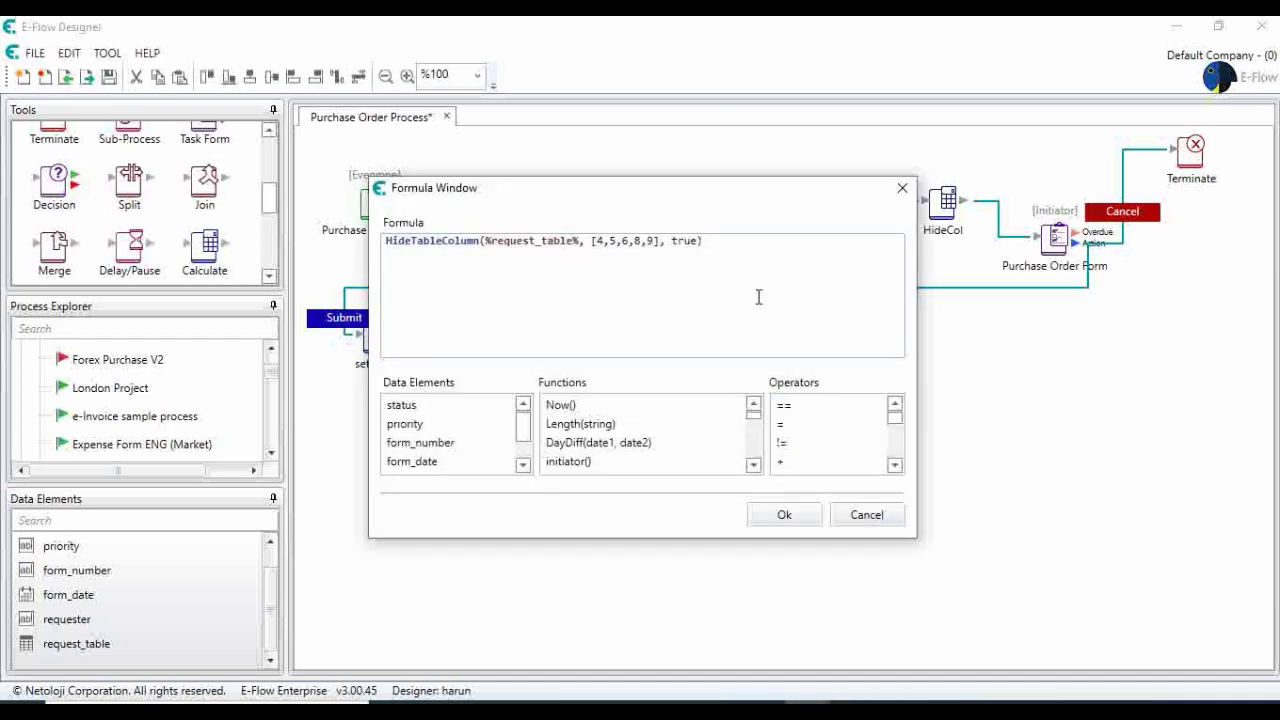
double_click(689, 242)
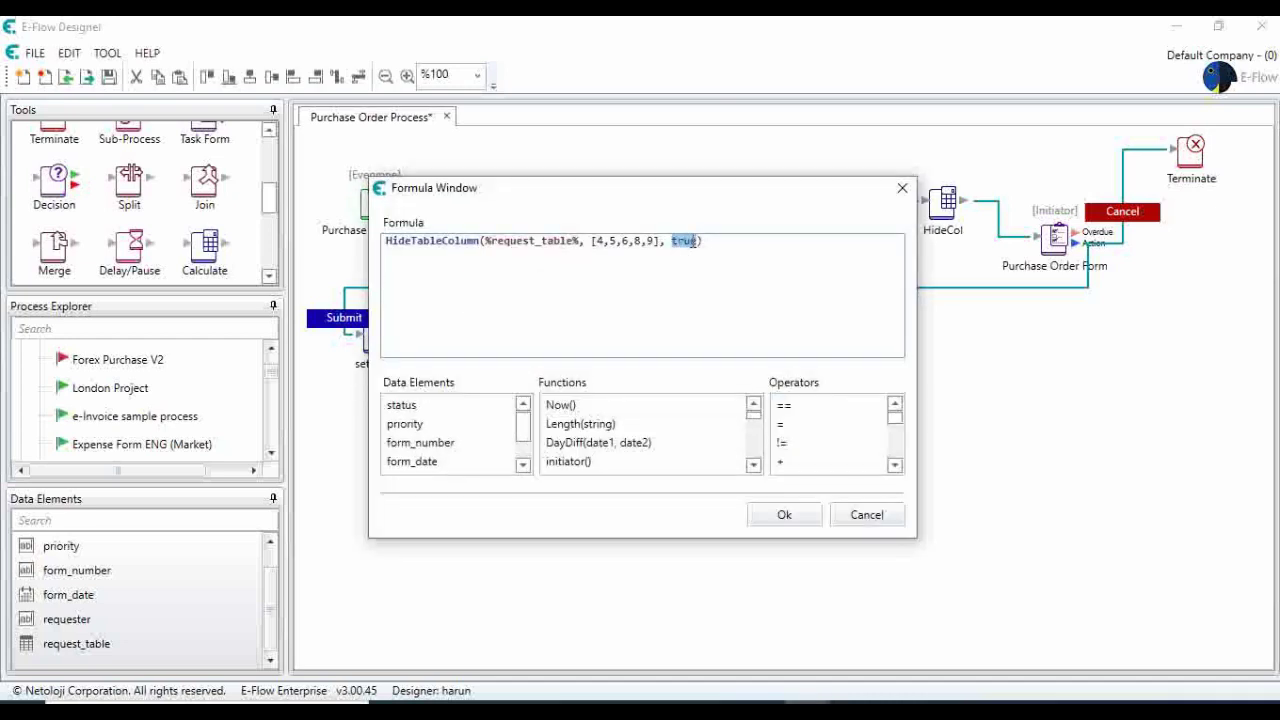
text(false)
key(BackSpace)
key(BackSpace)
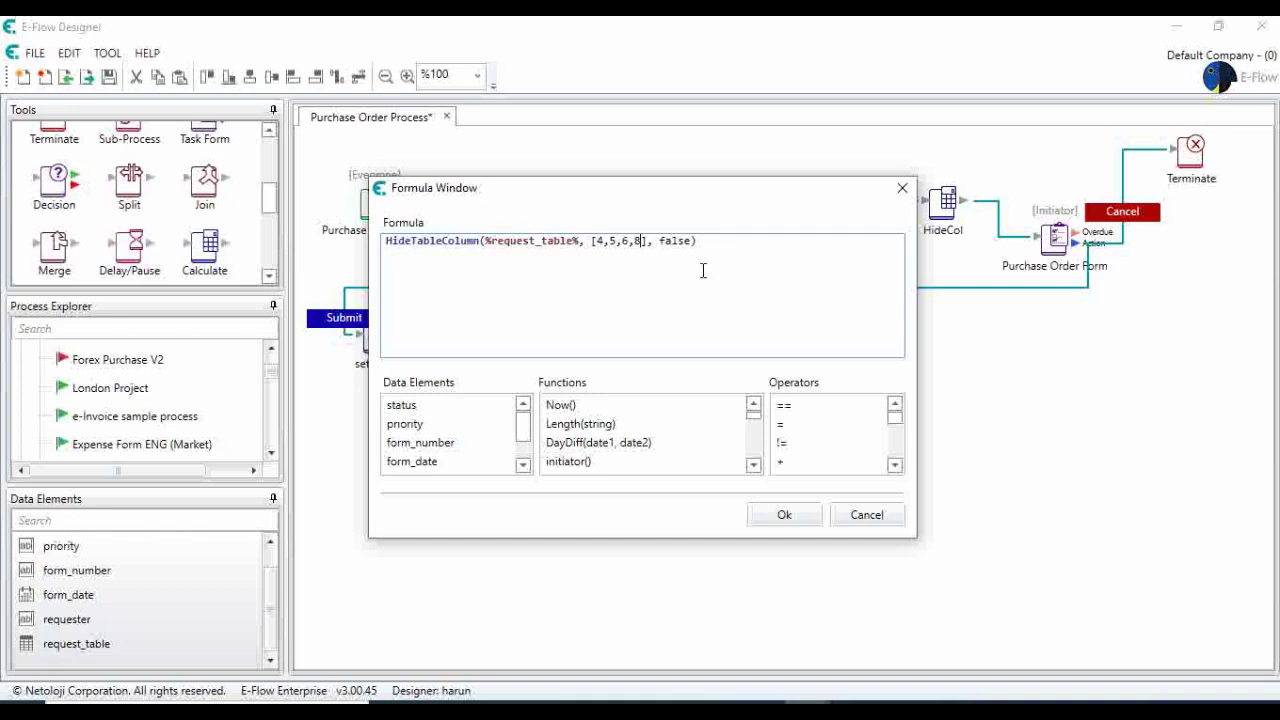
click(780, 515)
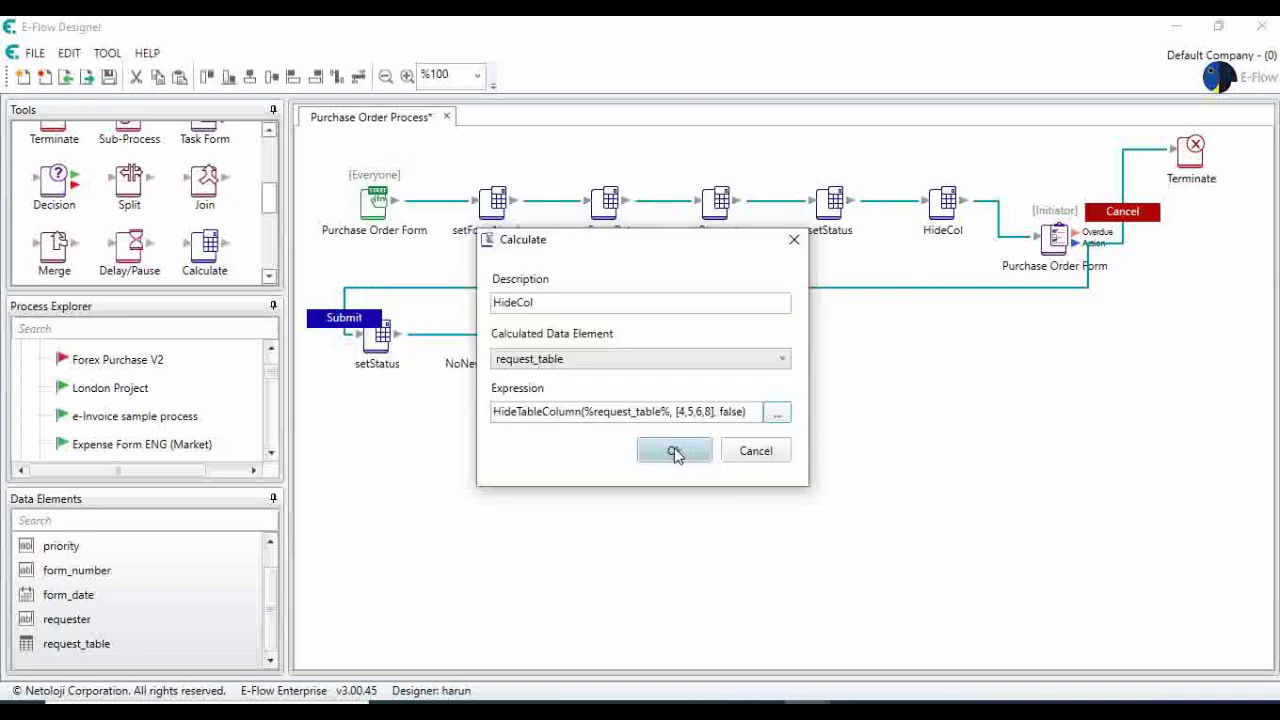
Change the copied node's description to UnHideCol and accept its settings.
click(496, 302)
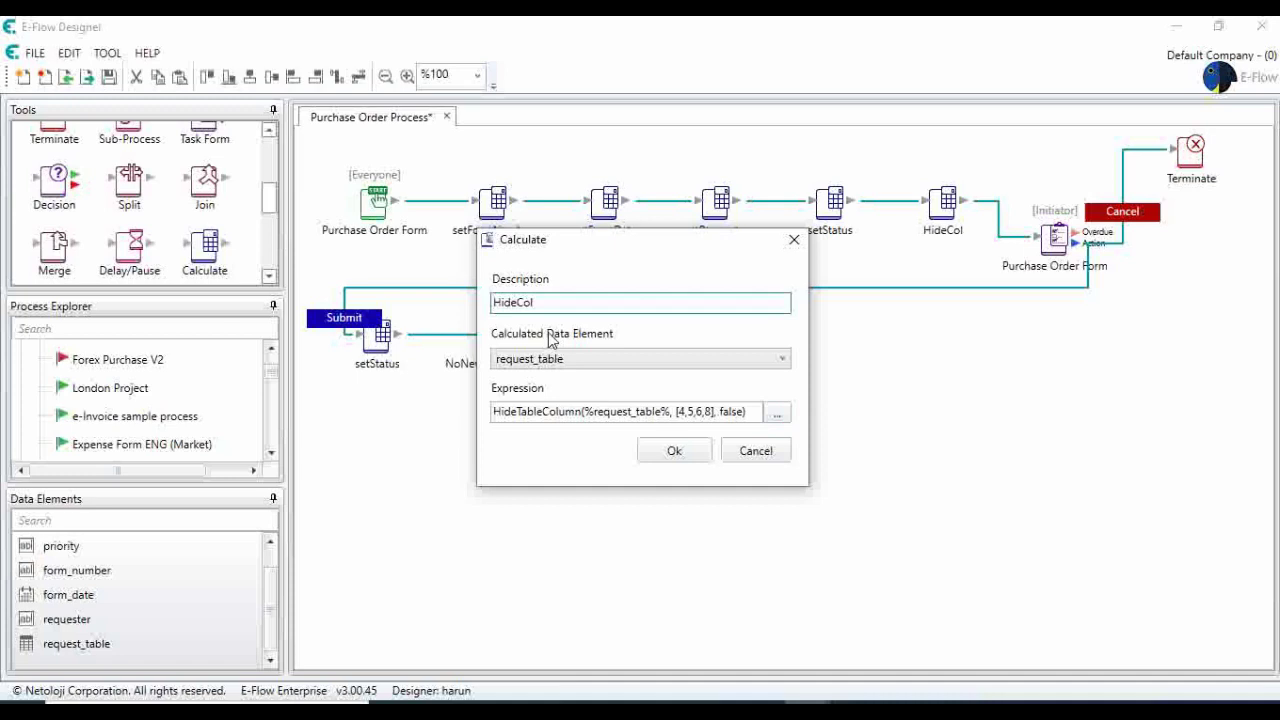
text(Un)
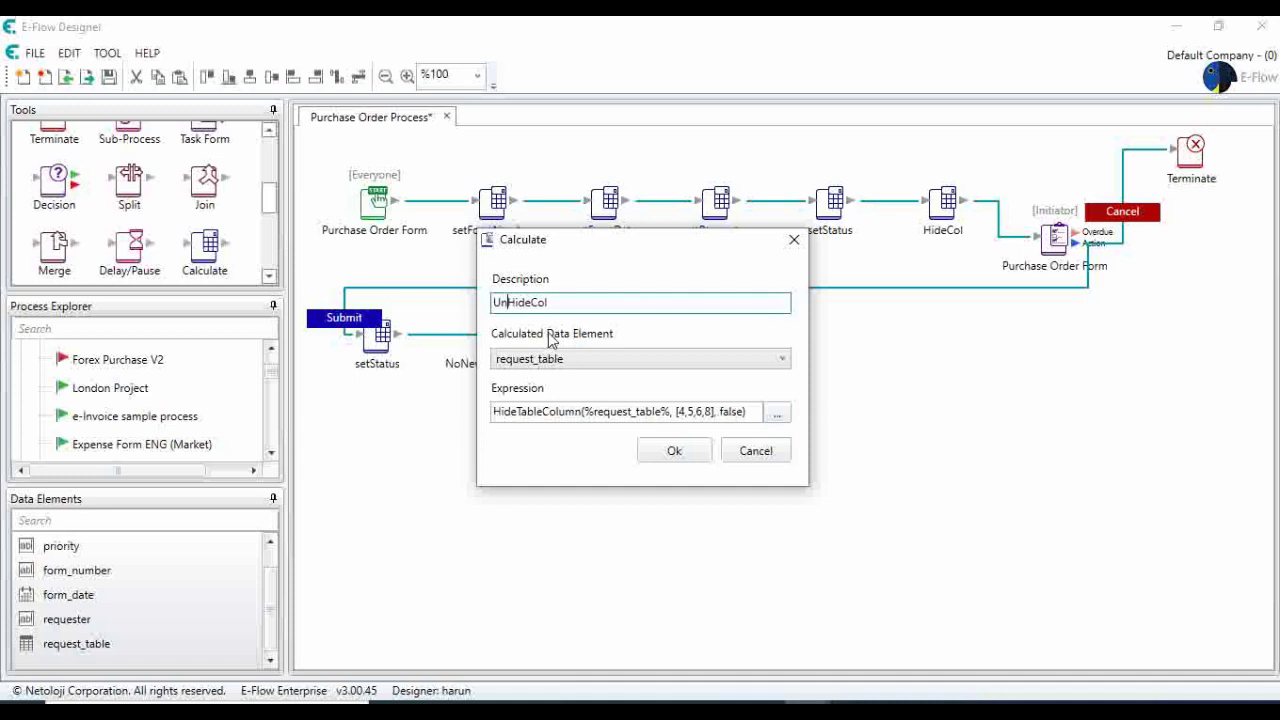
click(675, 451)
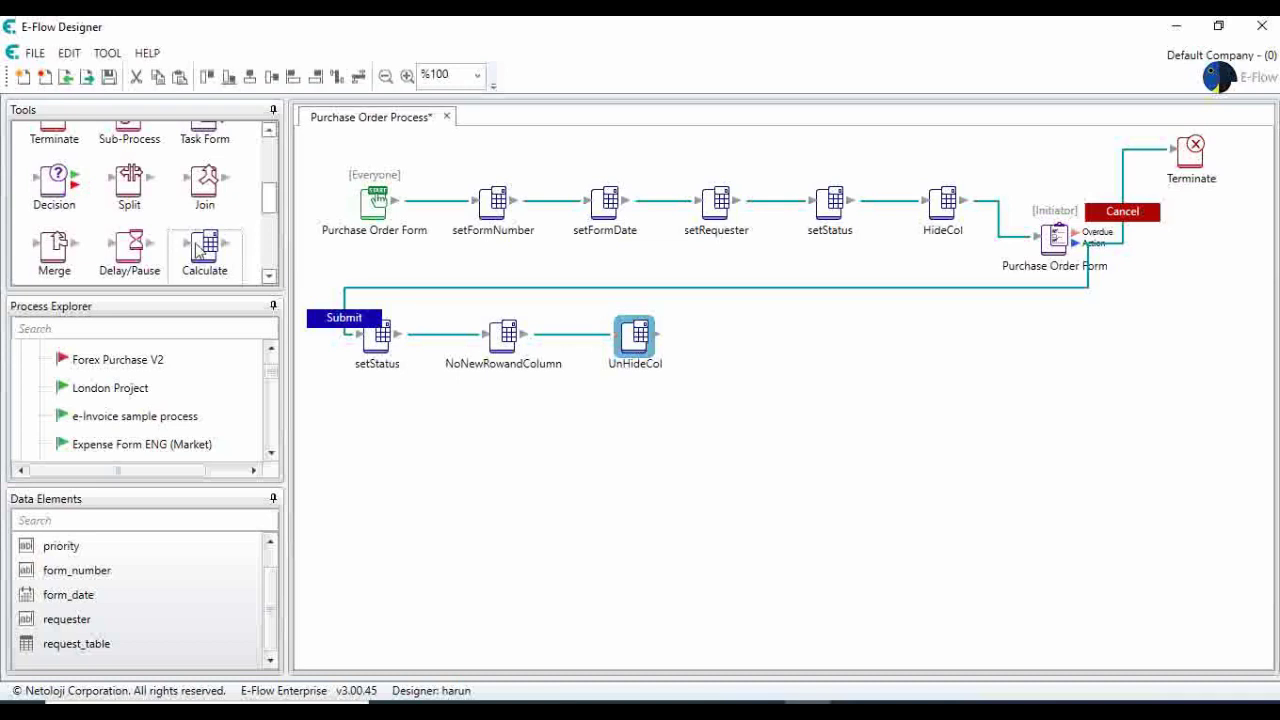
Add a Calculate node after UnHideCol in the lower row and open its expression in the formula editor.
drag(205, 245, 739, 330)
click(750, 337)
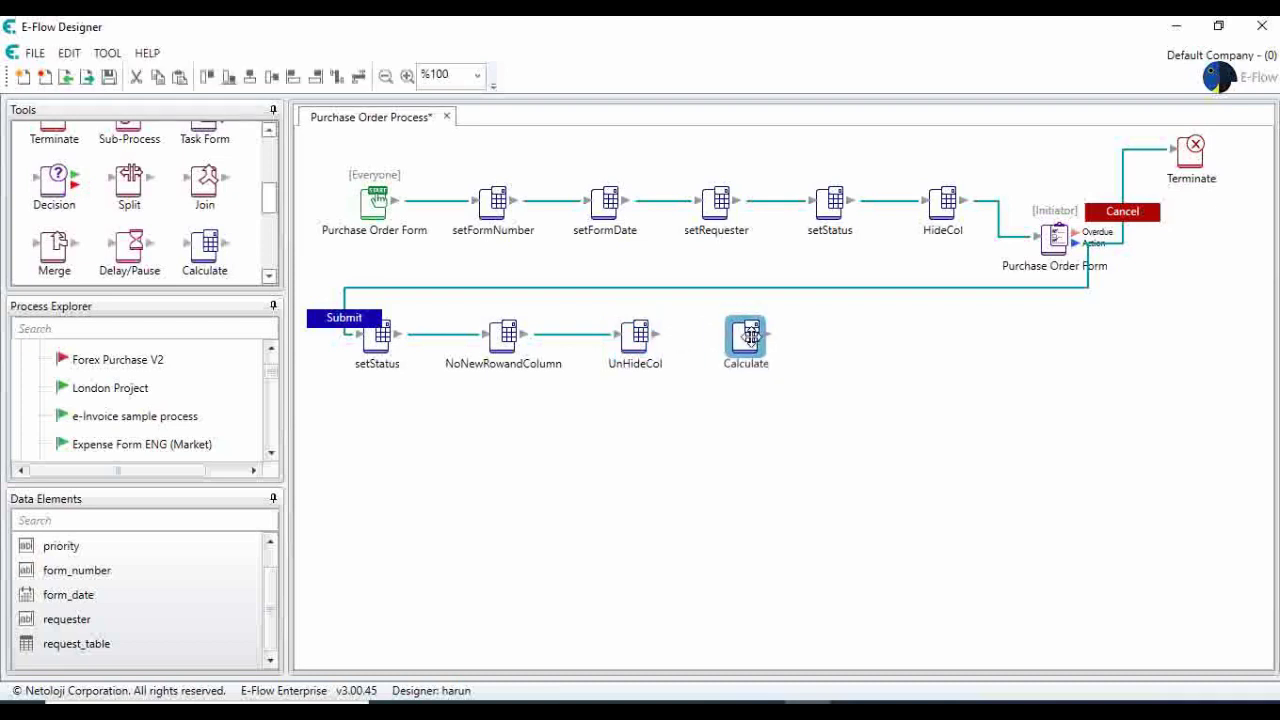
double_click(750, 337)
click(775, 411)
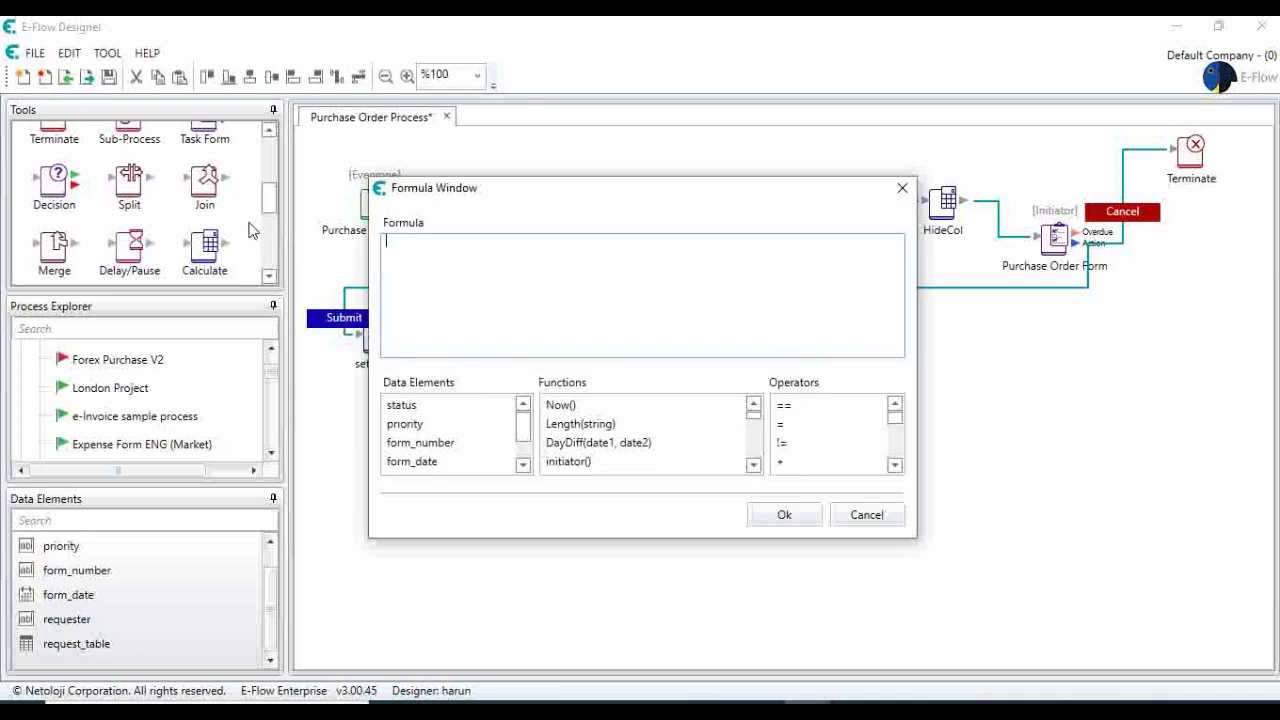
Insert the function SetColumnReadOnly(table, columnIndex, bool) and replace its table argument with the request_table data element.
click(568, 426)
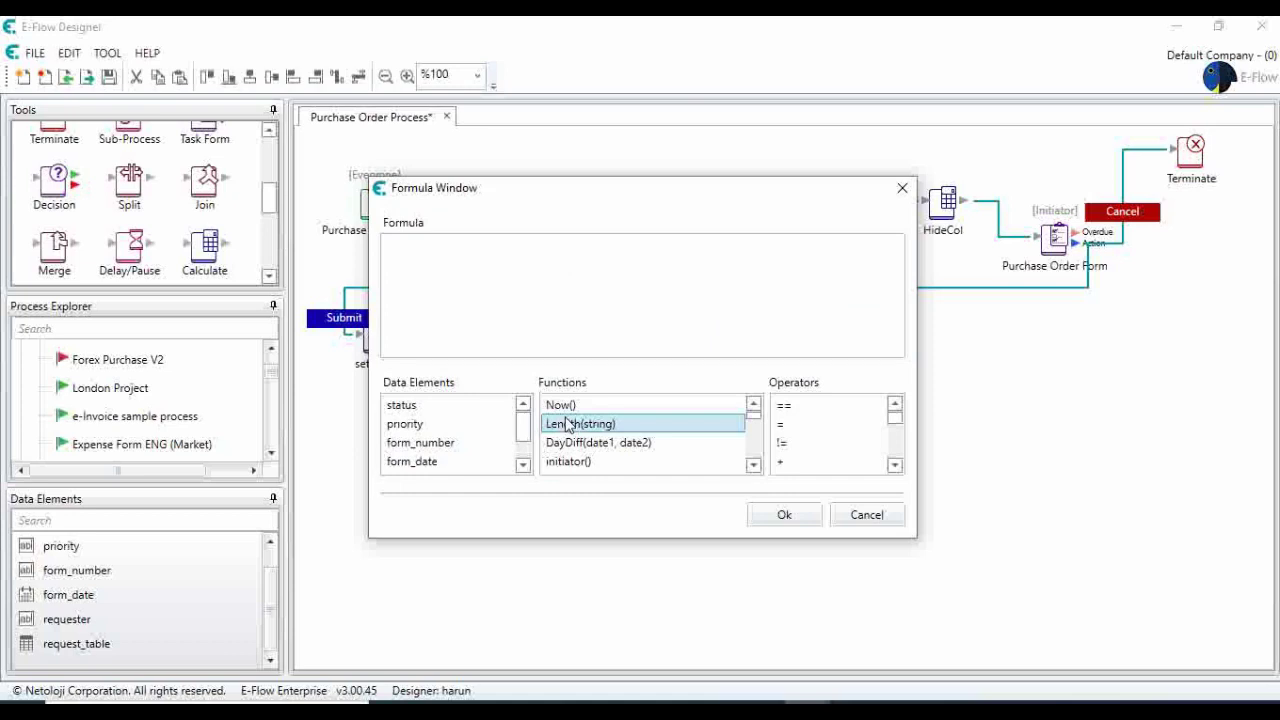
key(End)
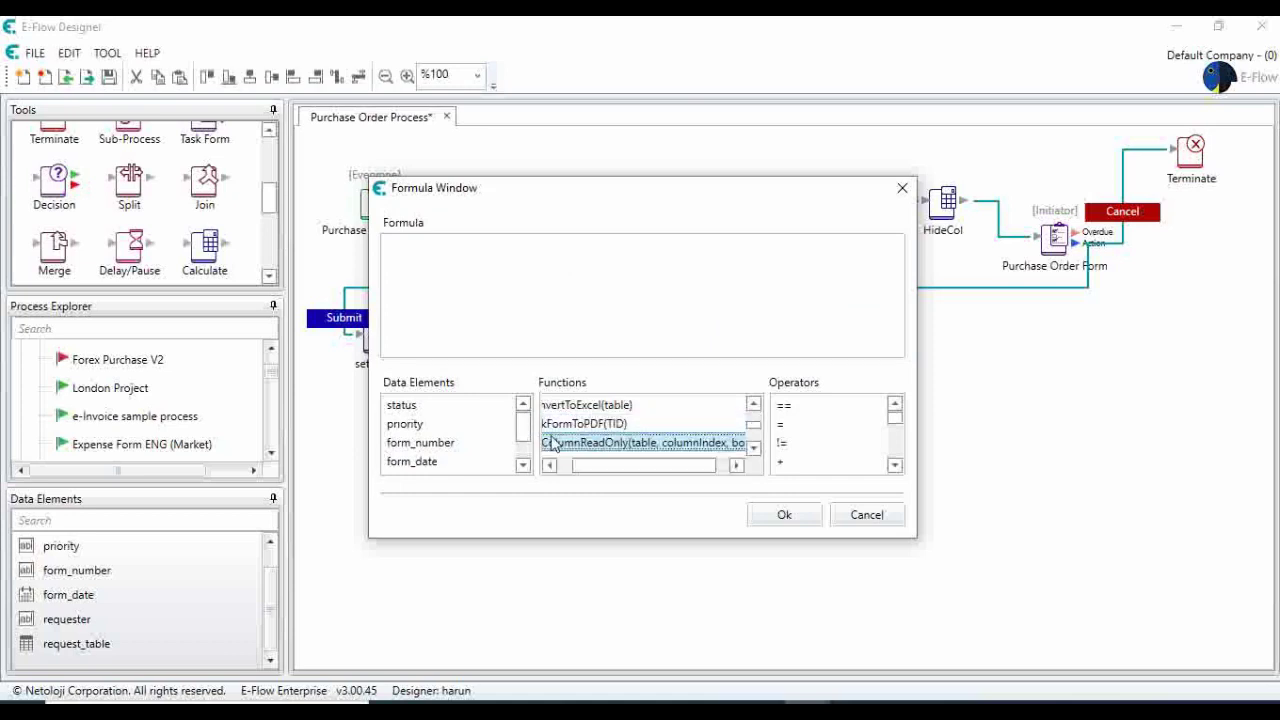
double_click(556, 443)
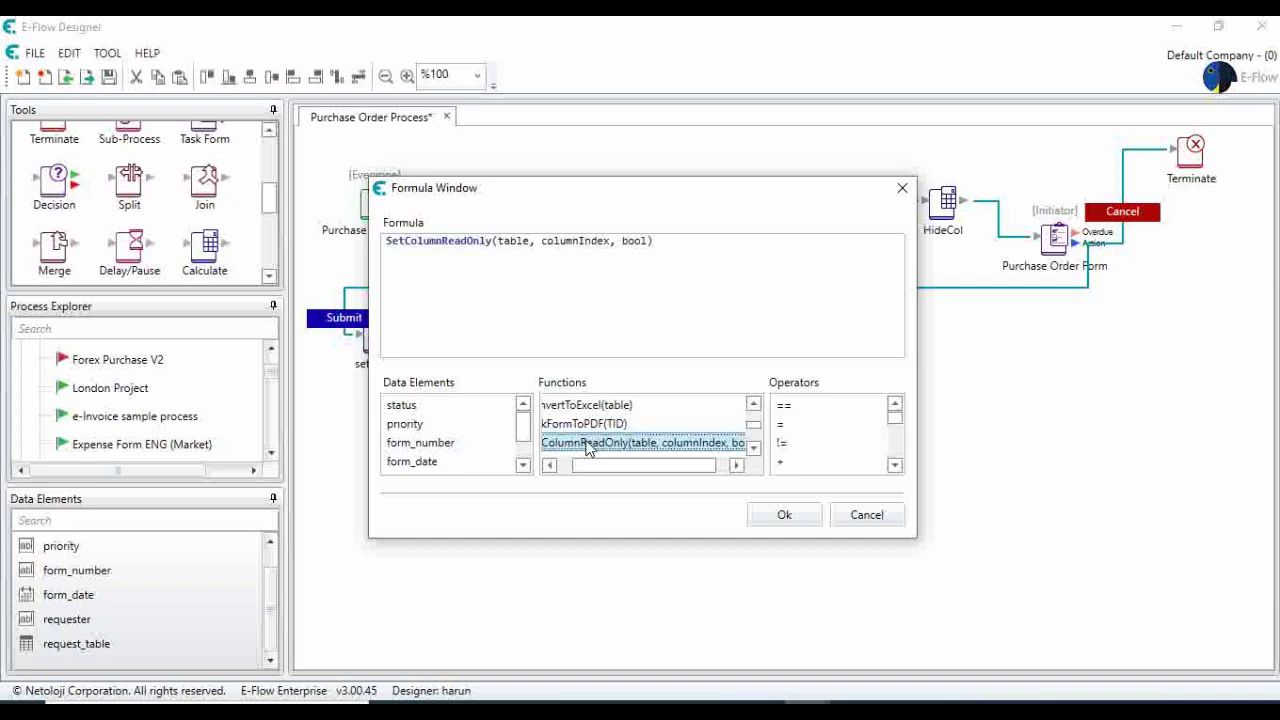
double_click(509, 242)
key(BackSpace)
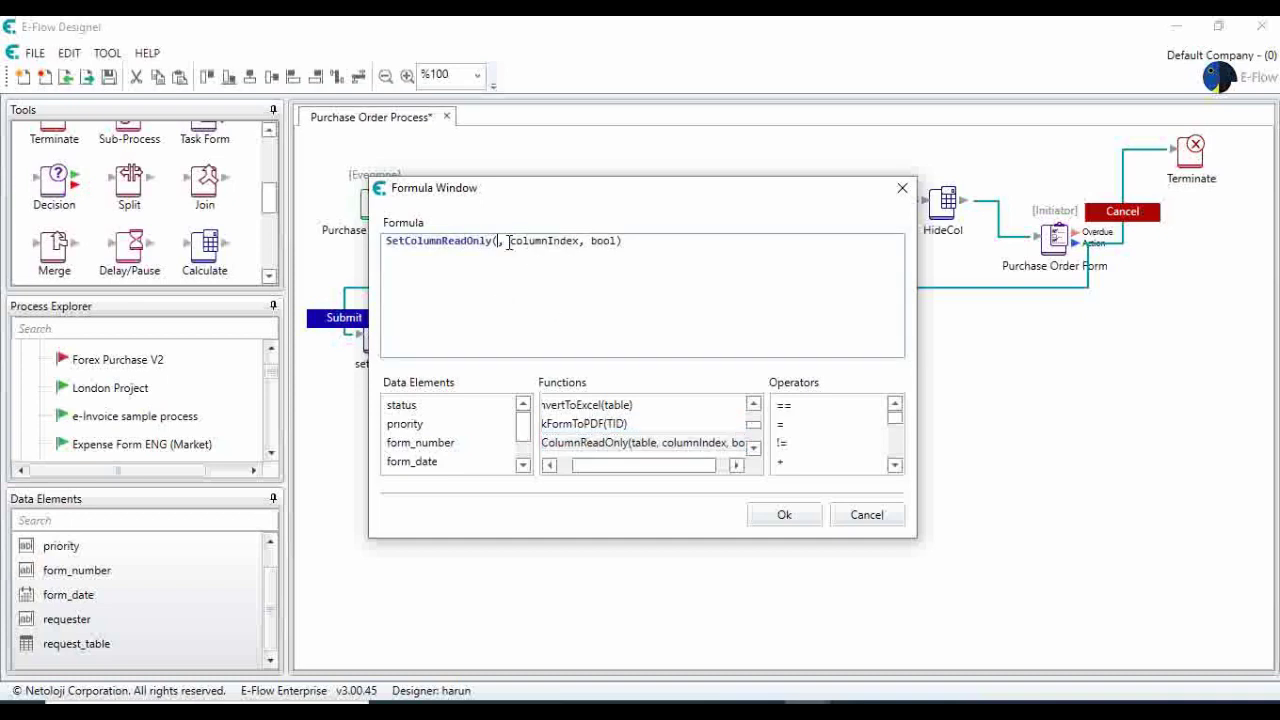
scroll(527, 434, down, 1)
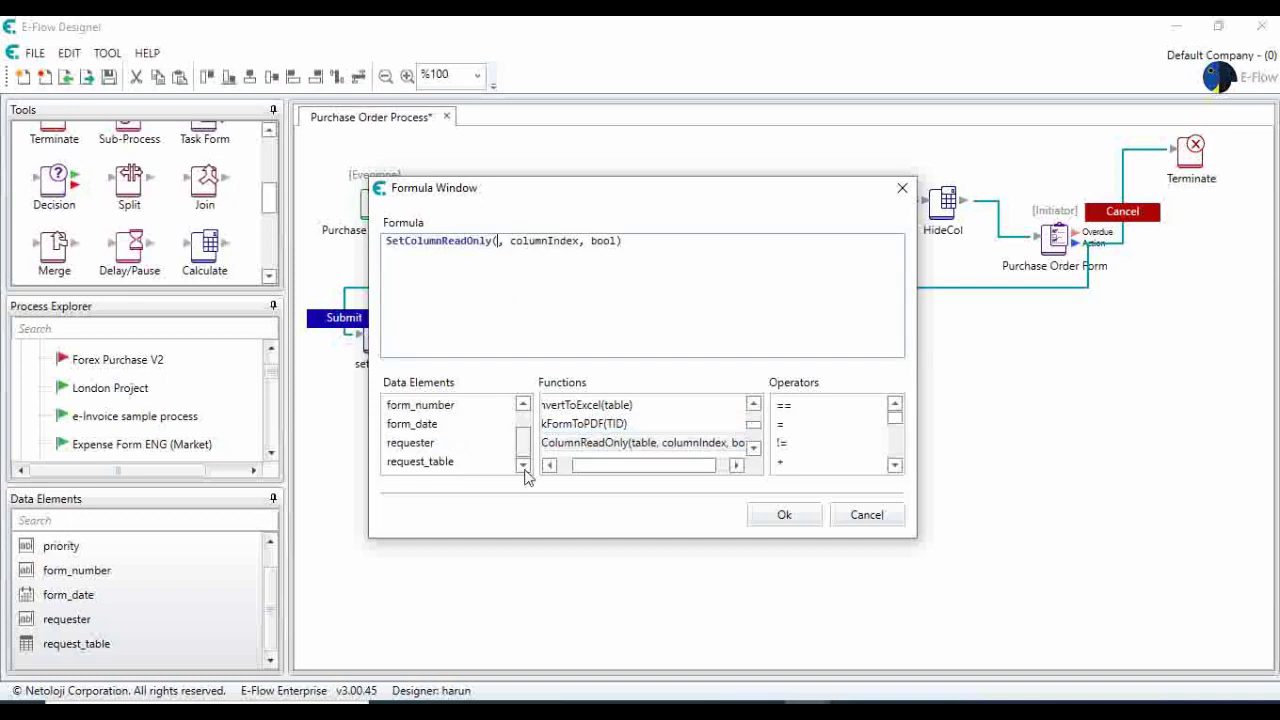
double_click(465, 458)
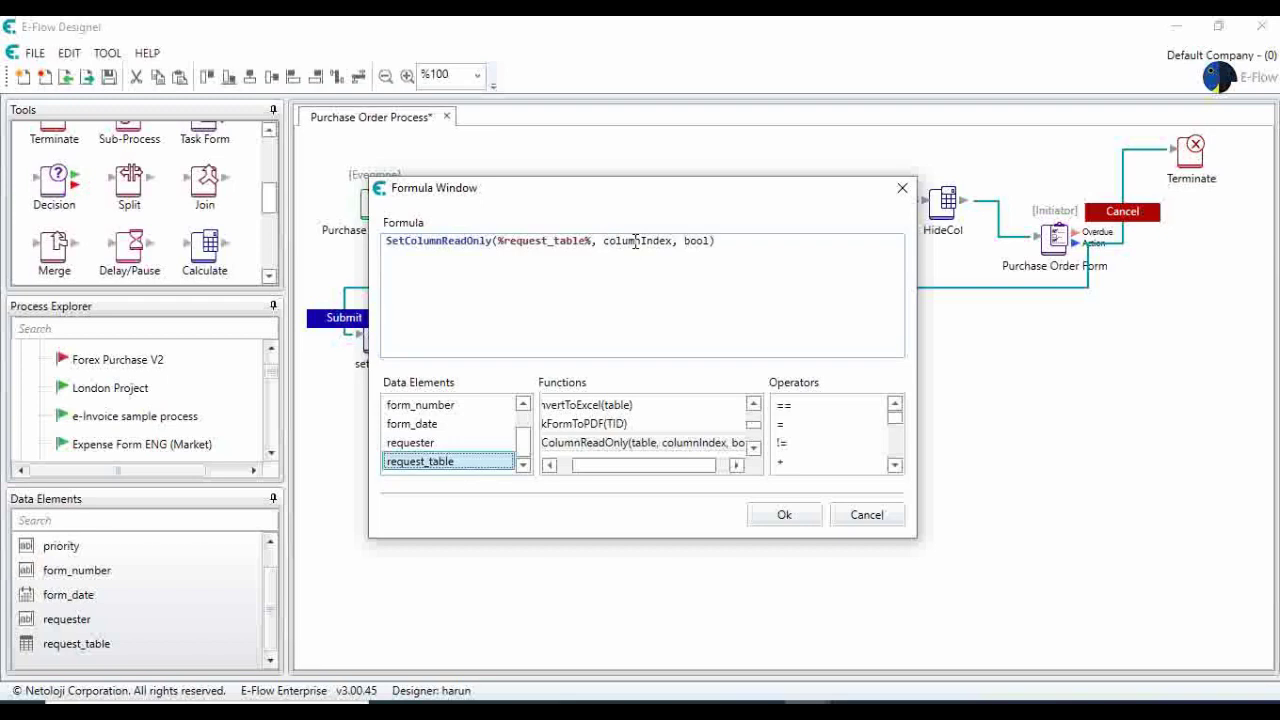
Set the columnIndex argument to [0,1,2,3,7] and the bool argument to true, and accept the formula.
drag(603, 241, 676, 240)
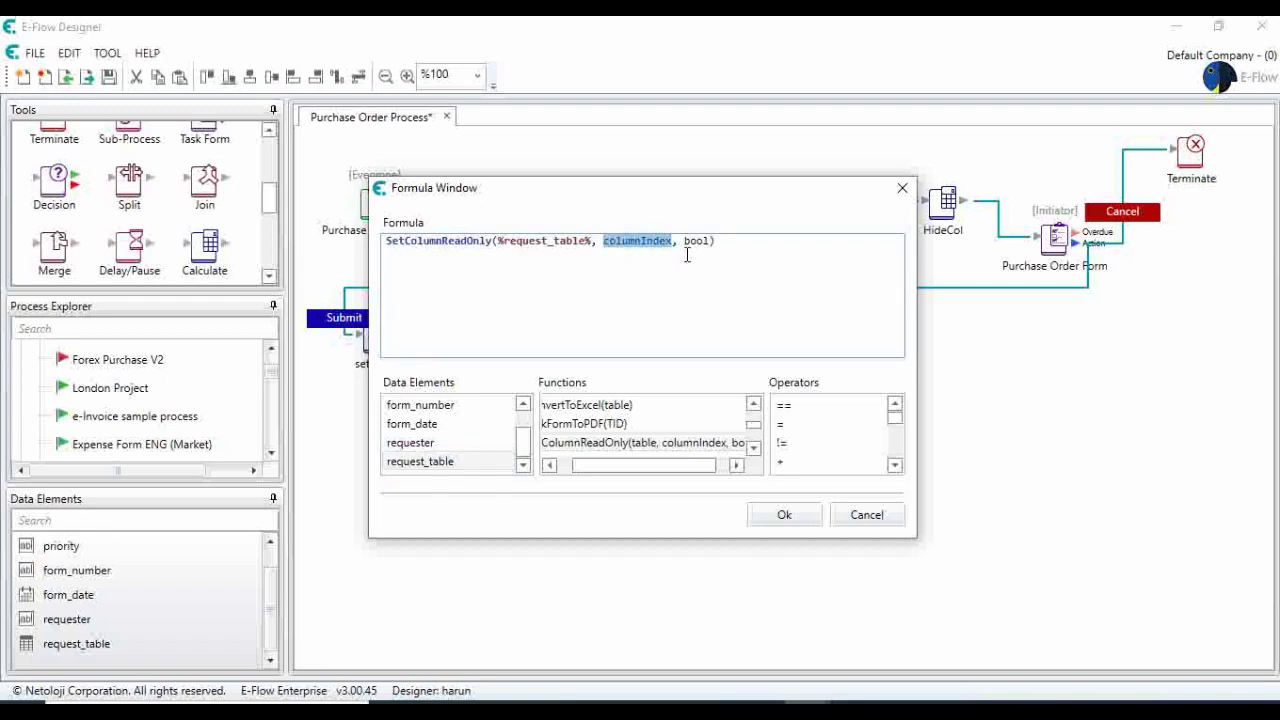
text([)
text(])
text(0,1)
text(,2)
text(,3)
text(,7)
double_click(691, 242)
text(true)
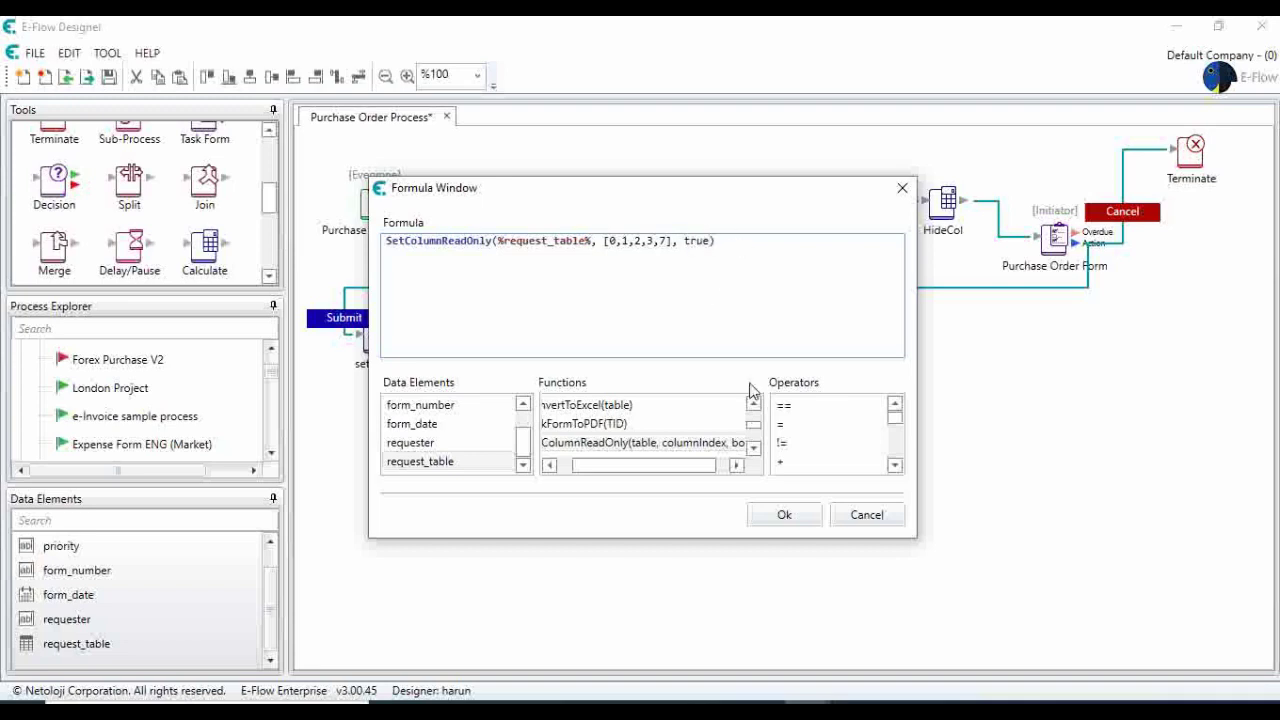
click(779, 516)
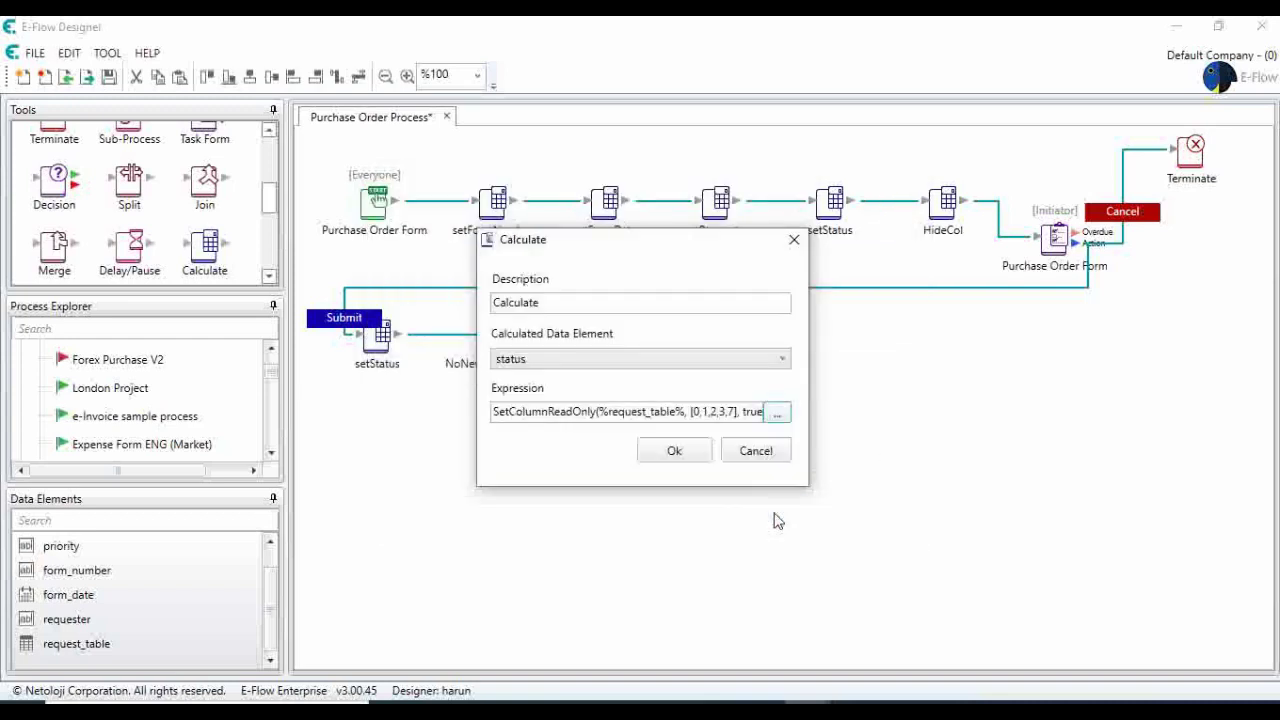
Set the new Calculate node's description to RO and connect the UnHideCol node to it.
drag(557, 301, 332, 283)
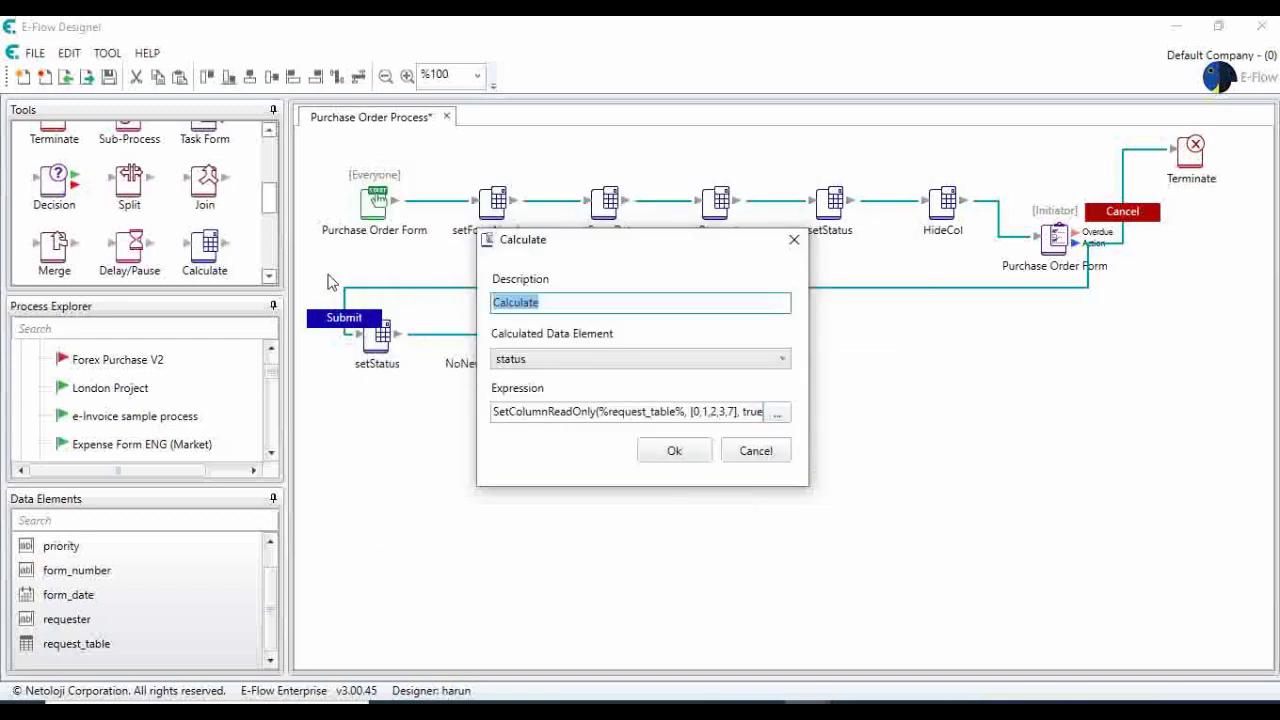
text(RPO)
key(BackSpace)
key(BackSpace)
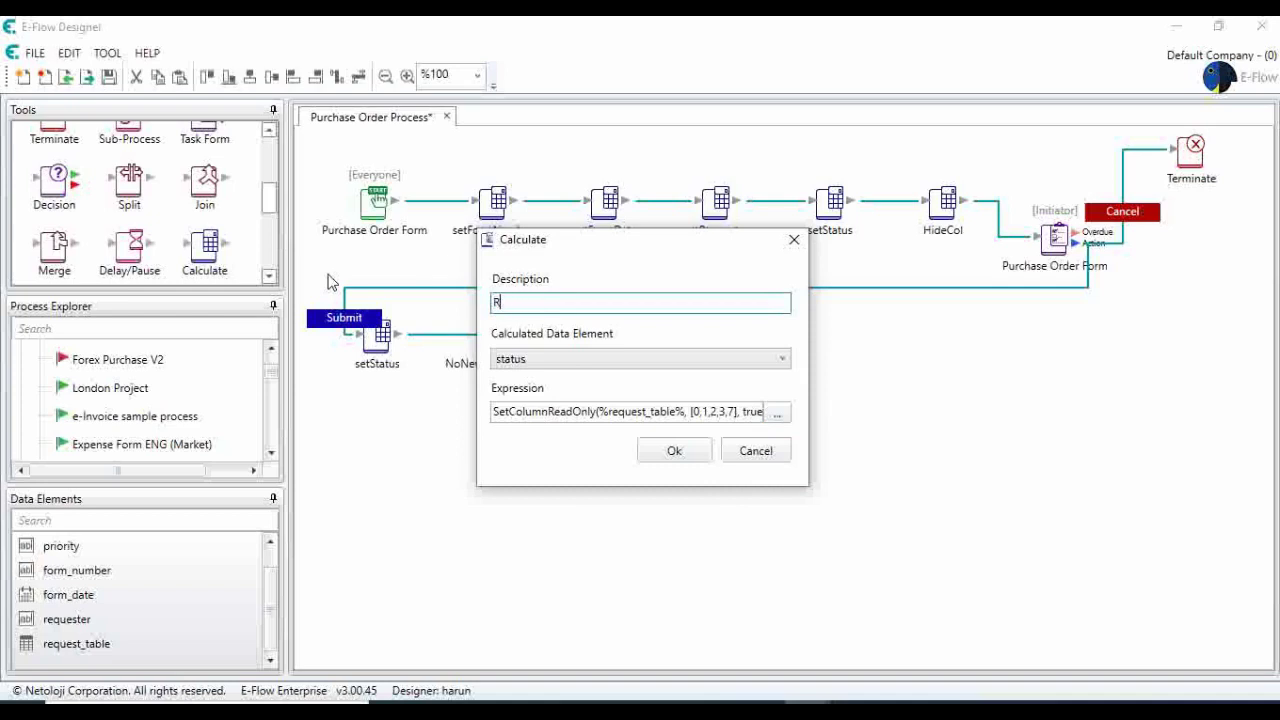
text(O)
click(662, 451)
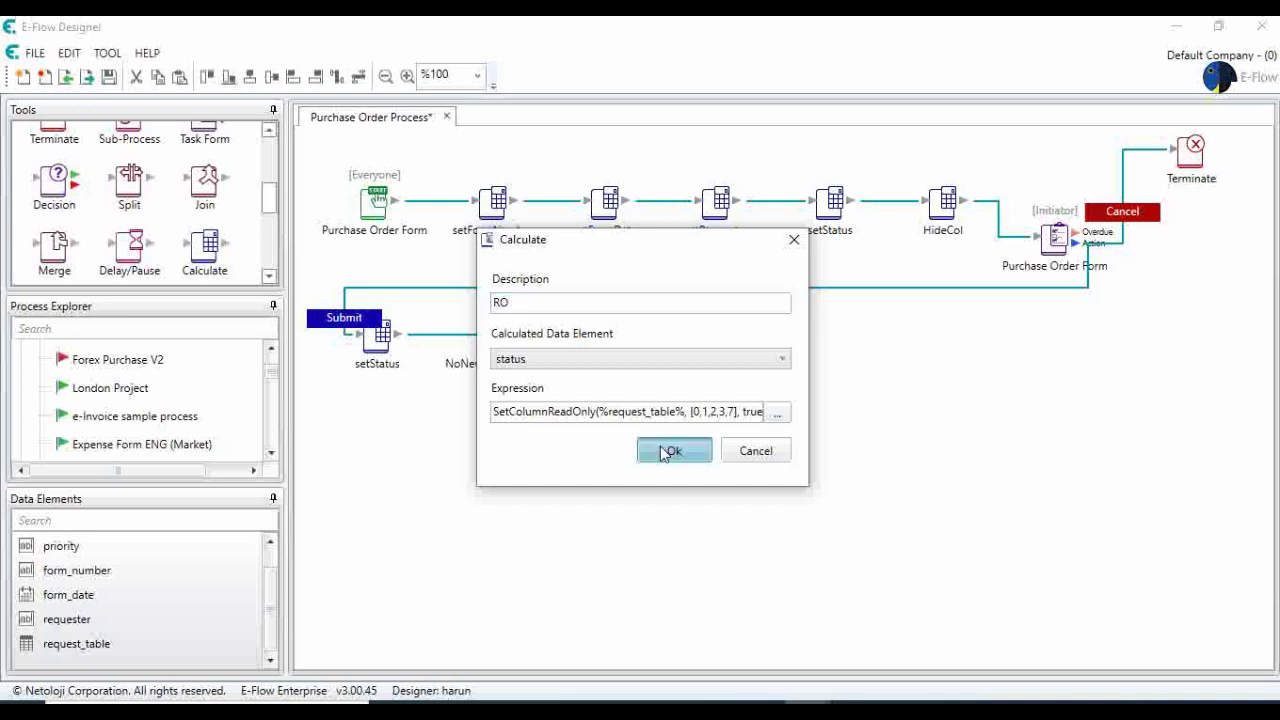
drag(653, 333, 745, 335)
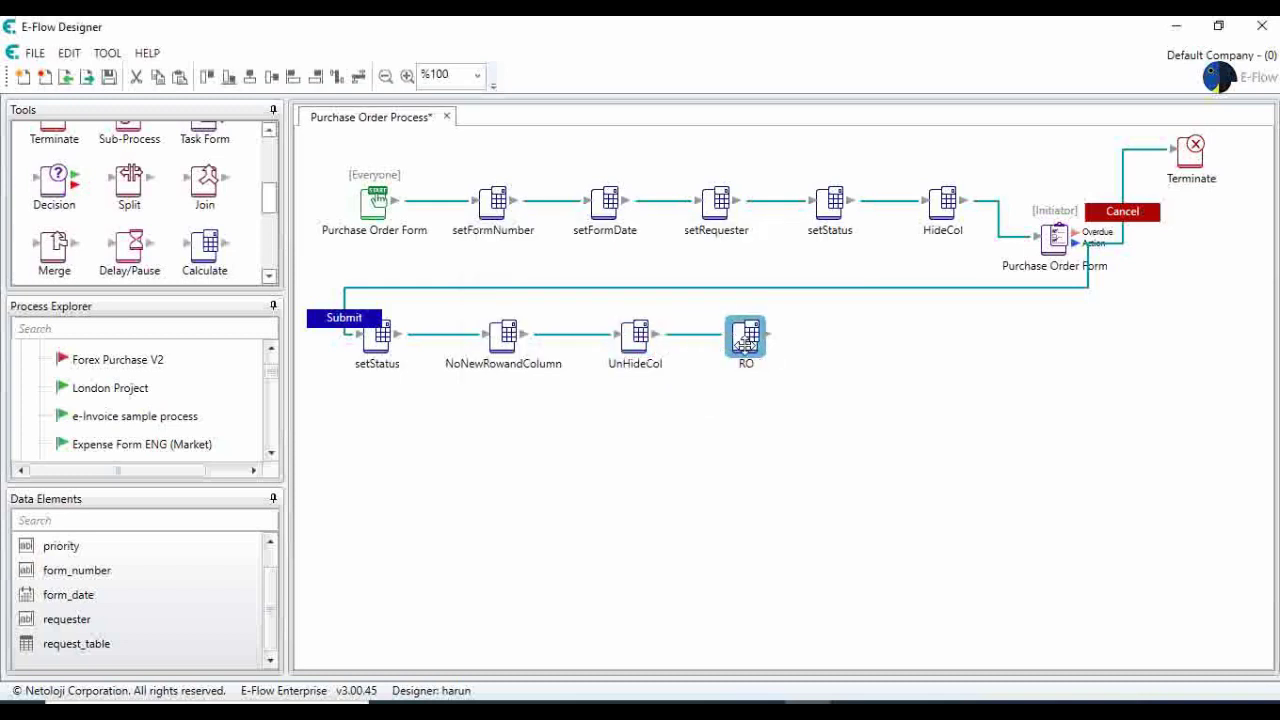
Review the RO node's expression and the column definitions of the request_table data element.
double_click(745, 338)
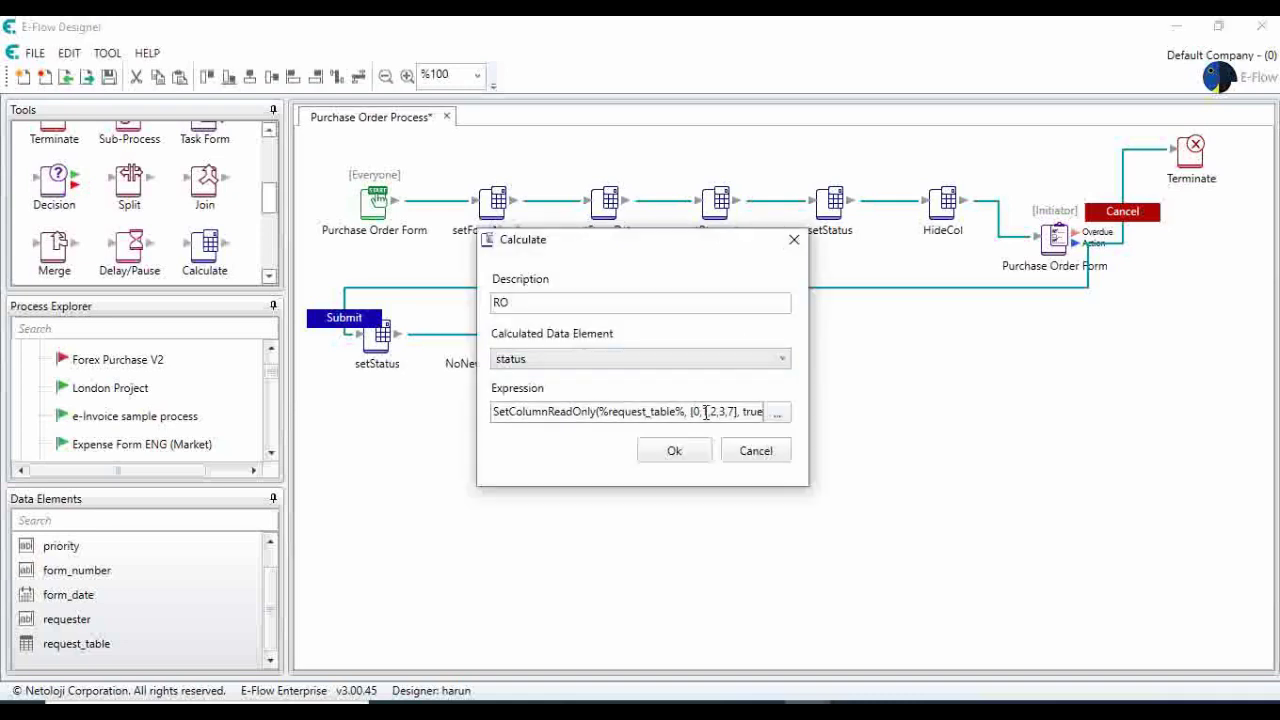
click(771, 458)
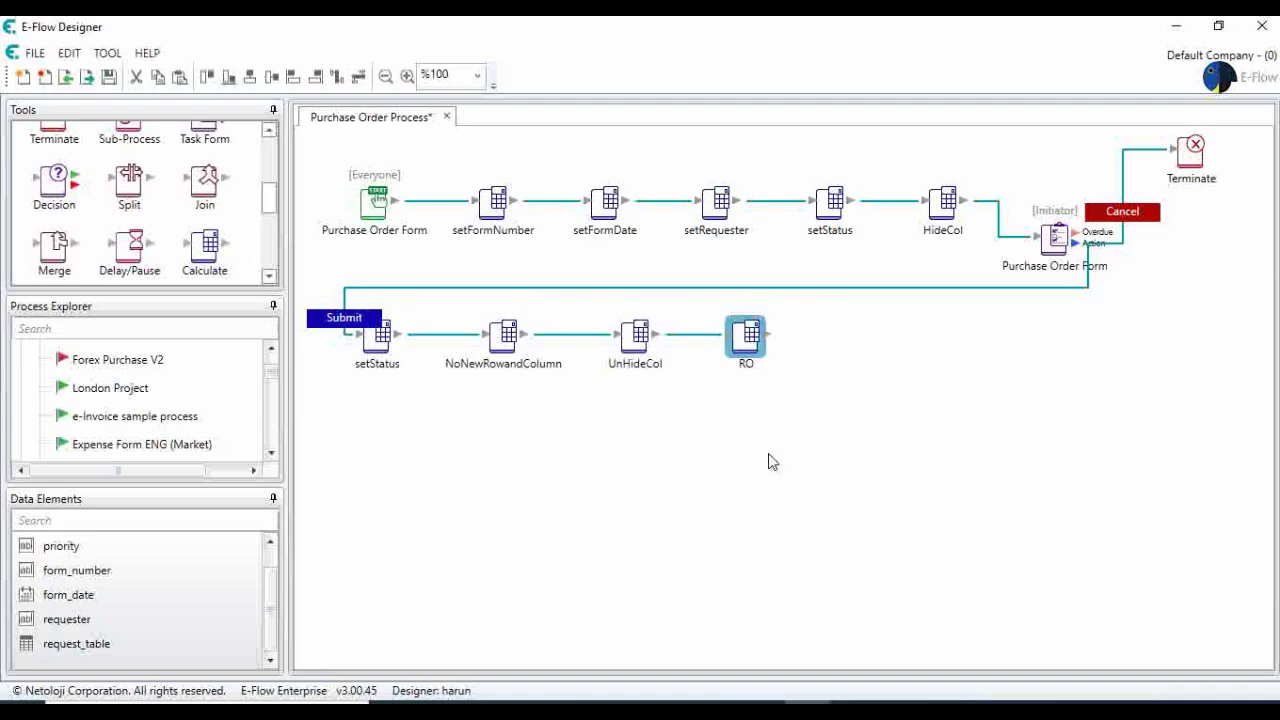
double_click(146, 645)
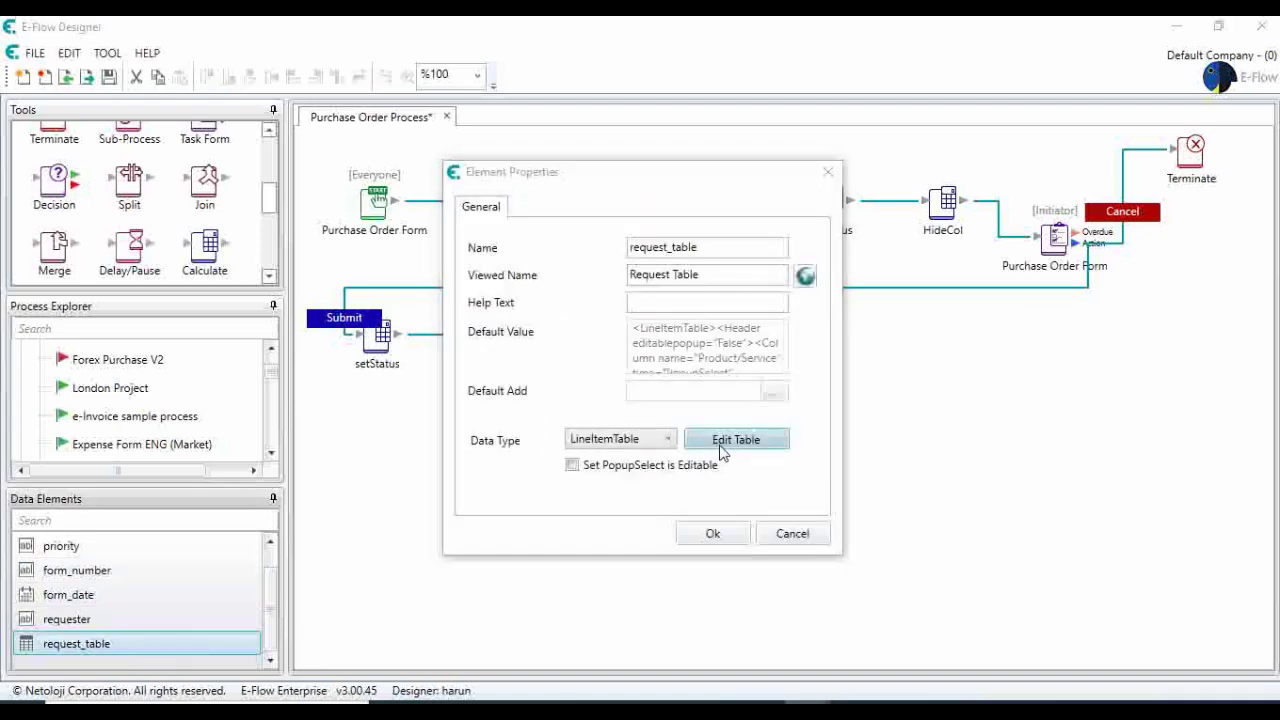
click(724, 448)
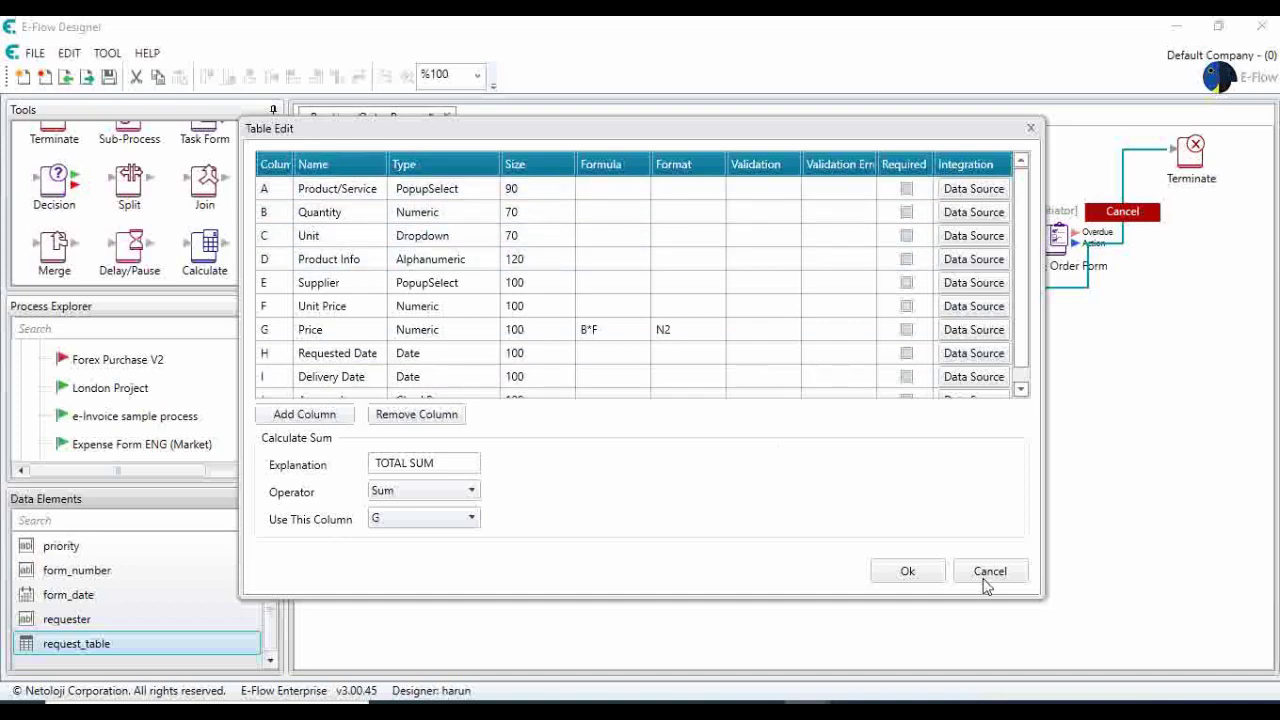
click(907, 572)
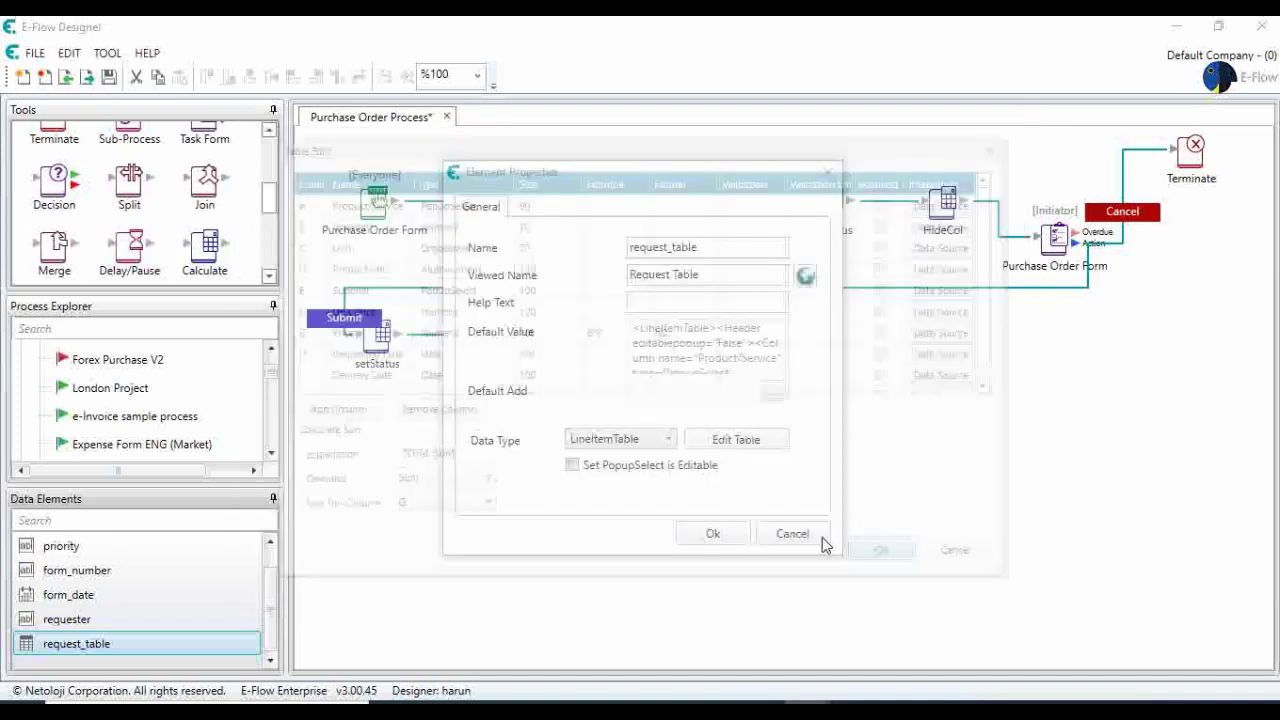
click(715, 533)
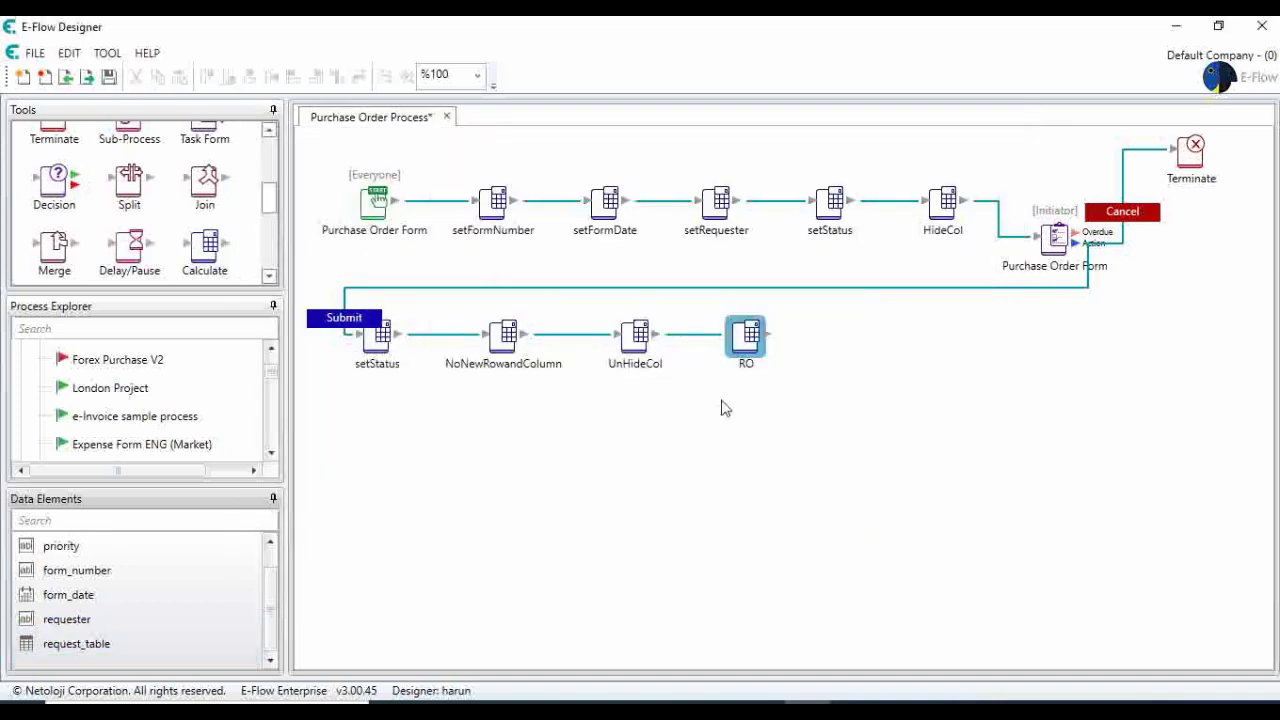
Duplicate the Purchase Order Form task to a spot just after the RO node and assign the copy to Procurement.
click(1056, 245)
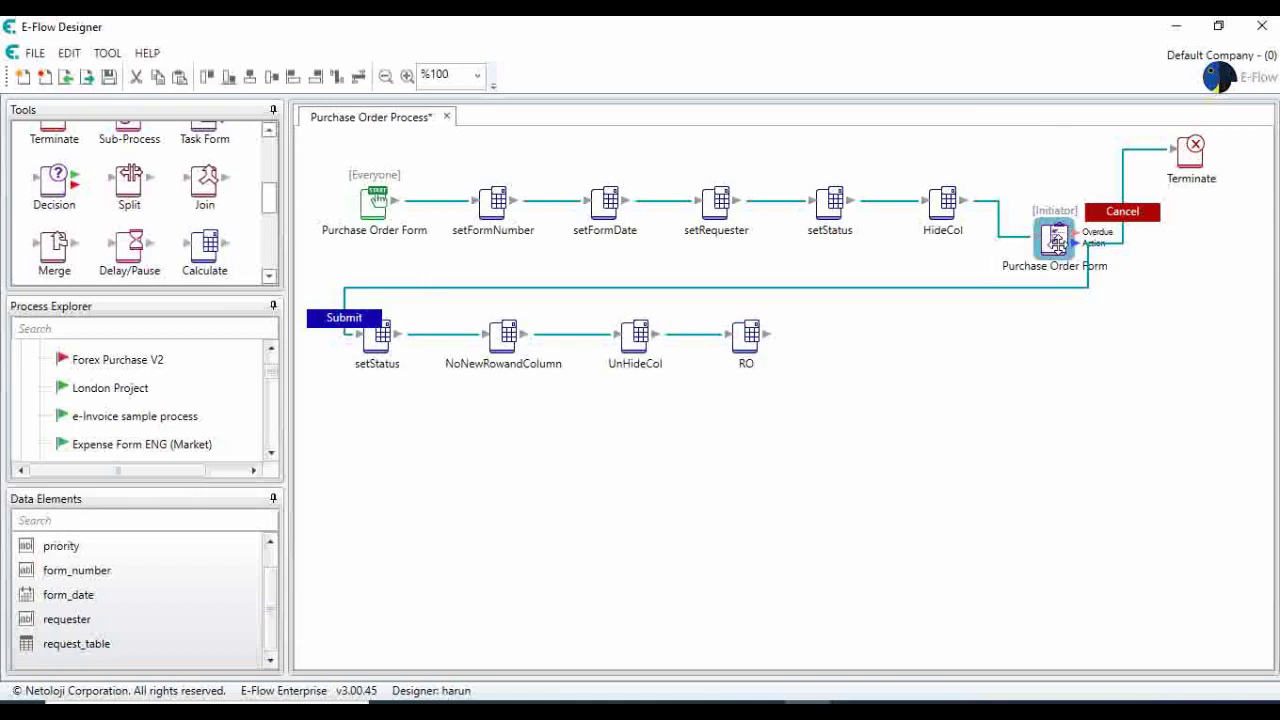
drag(1056, 244, 866, 340)
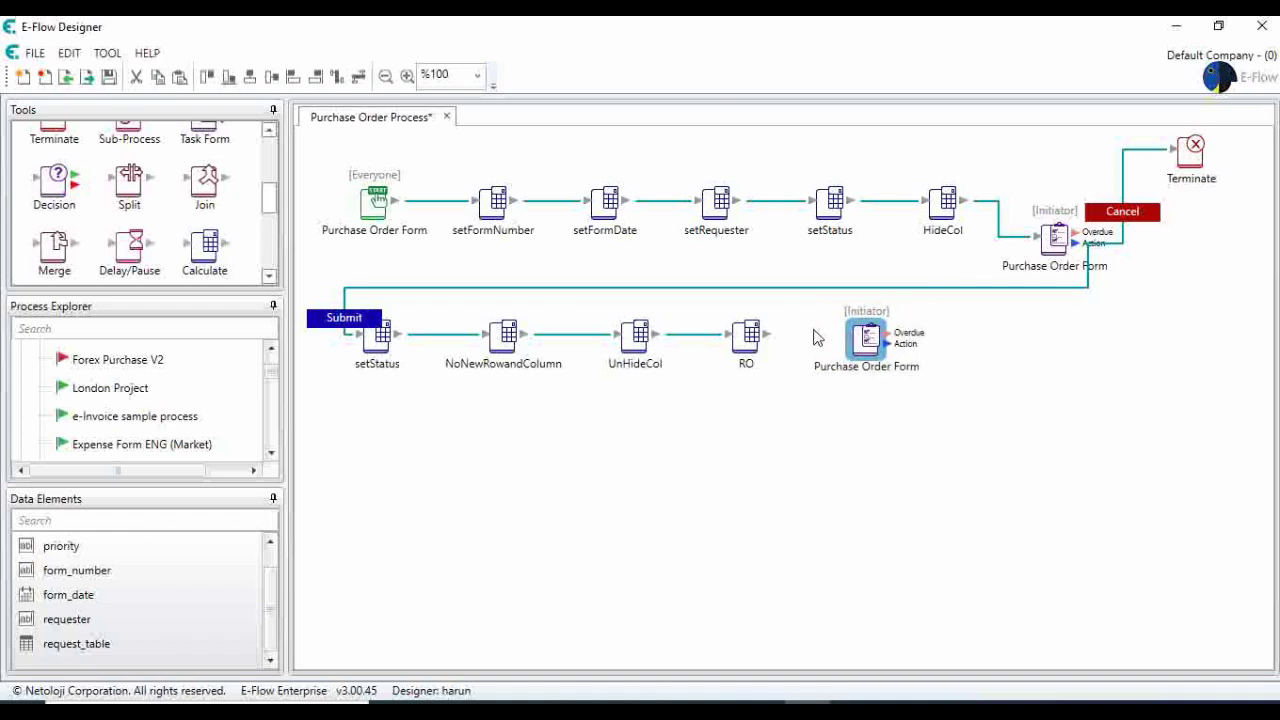
double_click(866, 340)
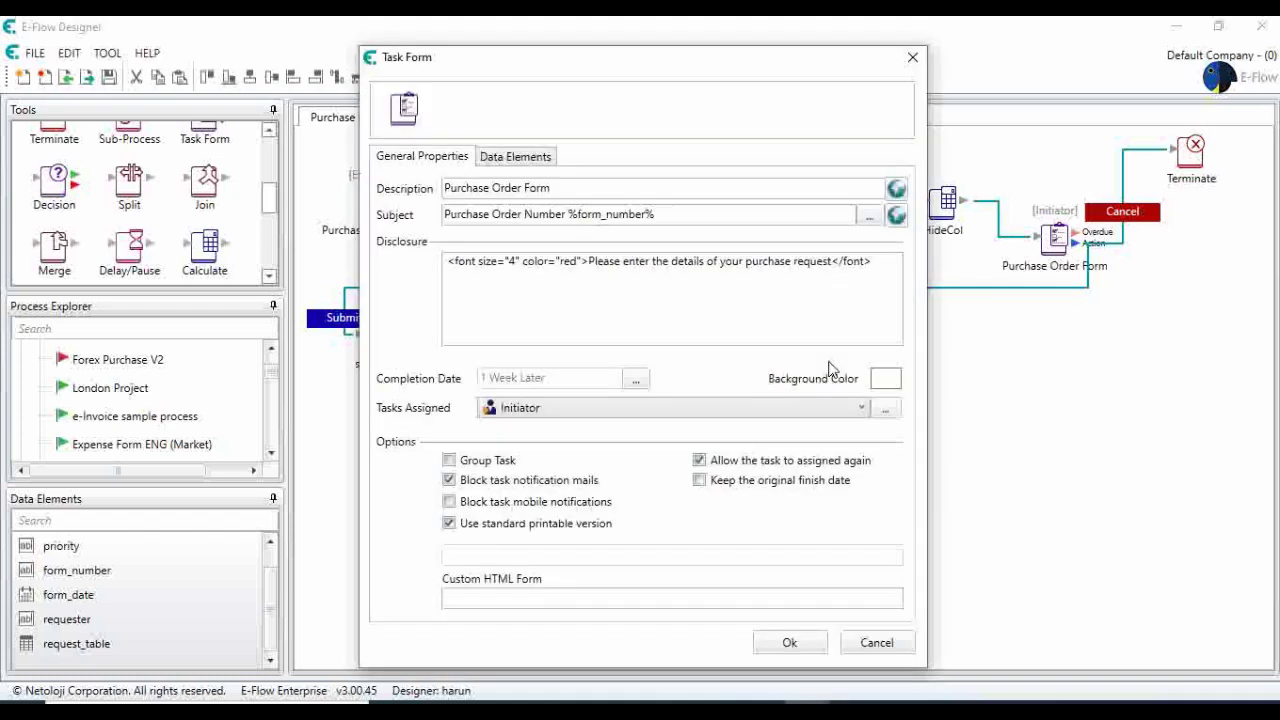
click(786, 410)
scroll(700, 507, down, 1)
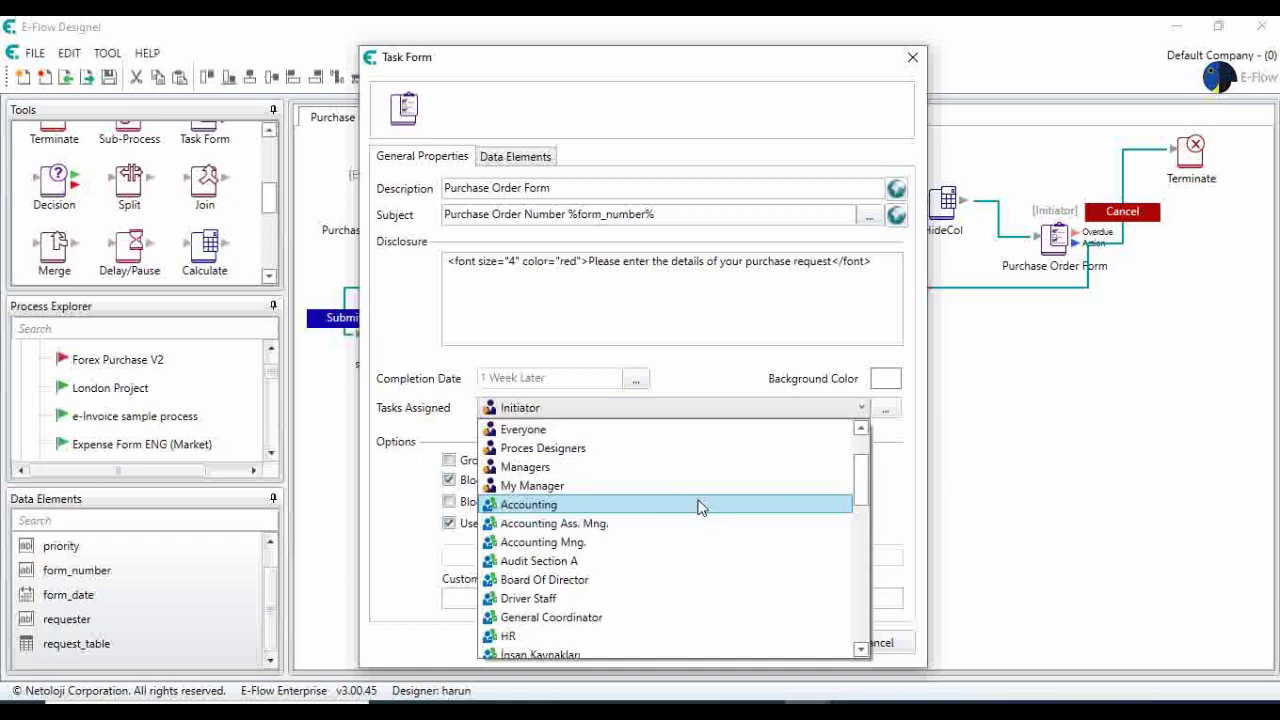
scroll(700, 507, down, 2)
scroll(700, 507, down, 2)
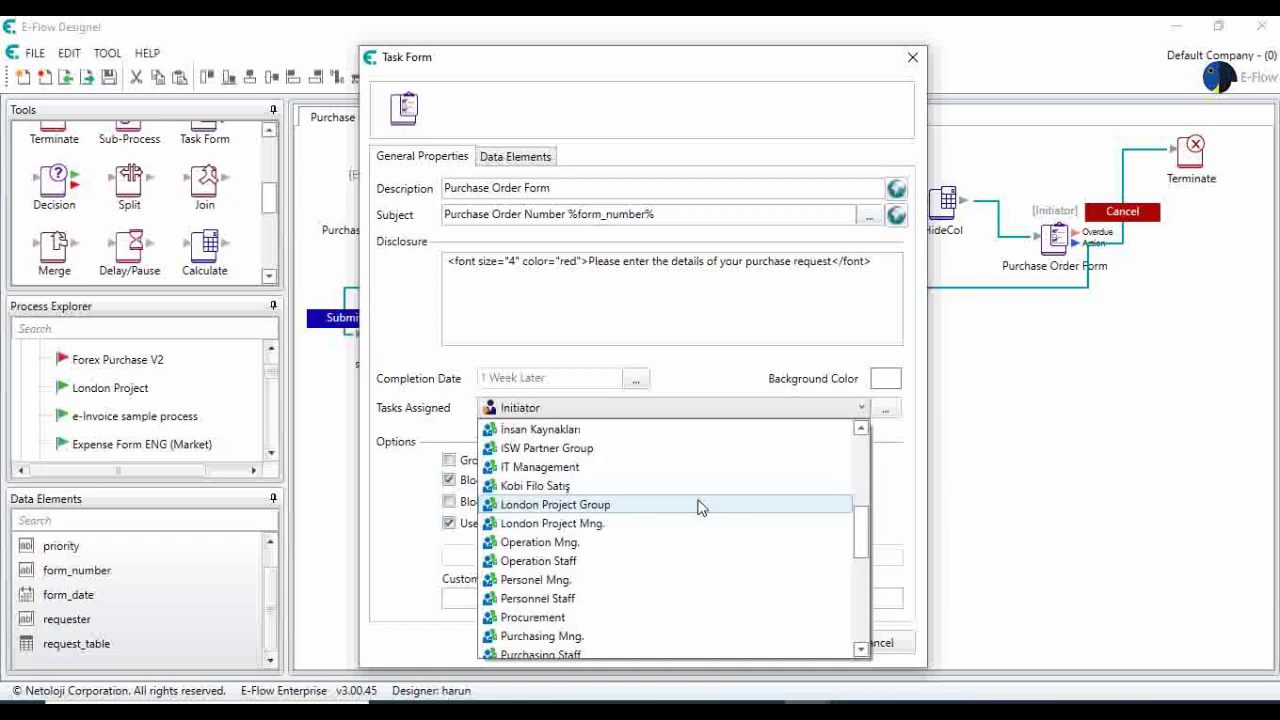
click(665, 620)
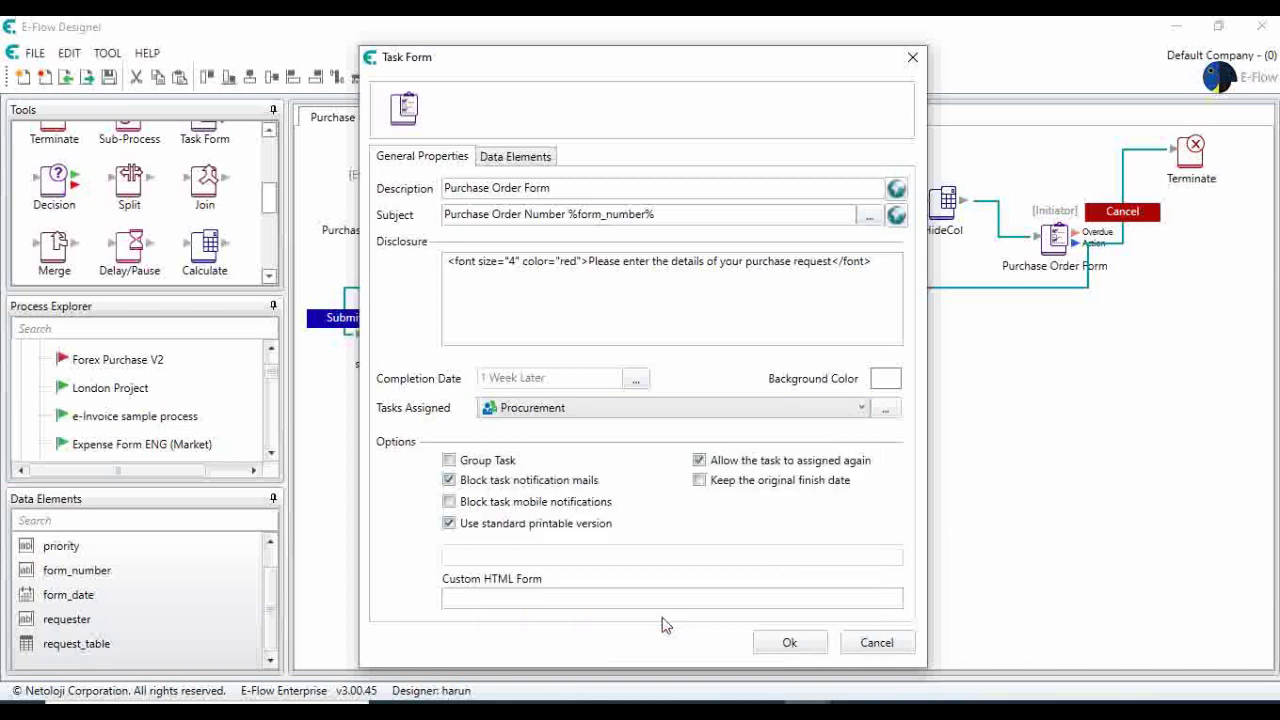
click(800, 643)
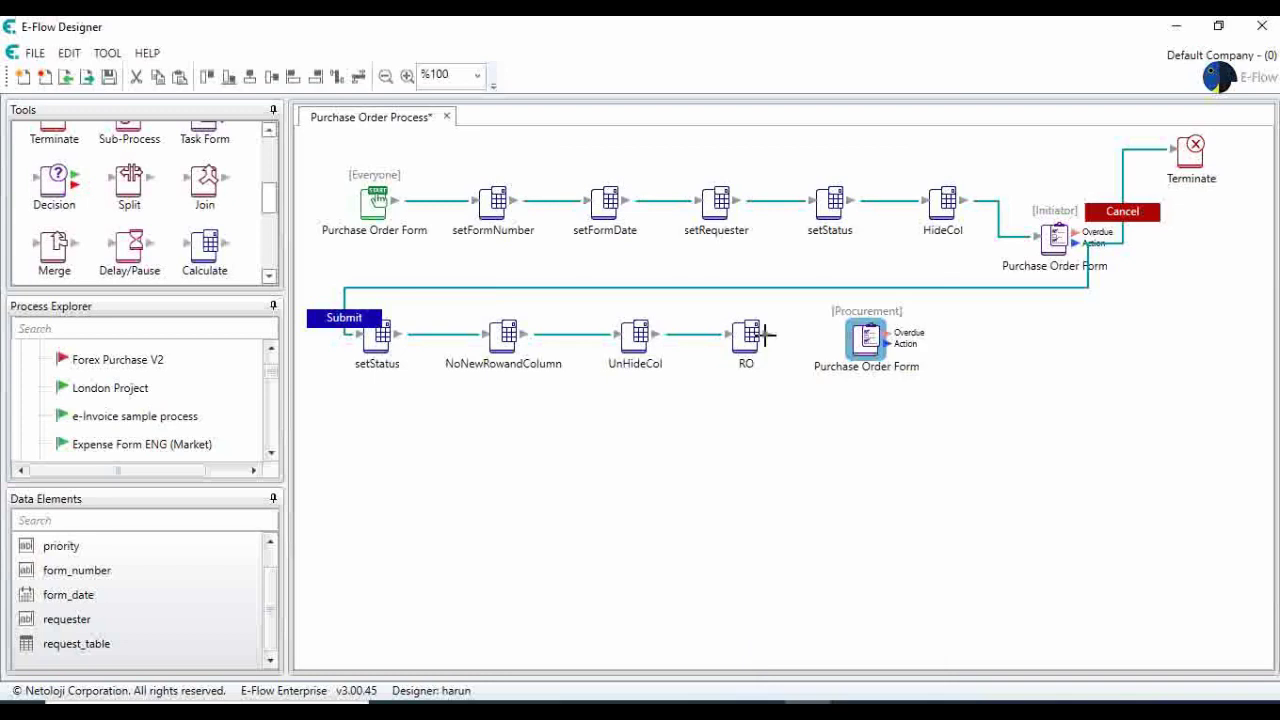
Connect the RO node to the Procurement task form and save the process.
drag(767, 335, 880, 342)
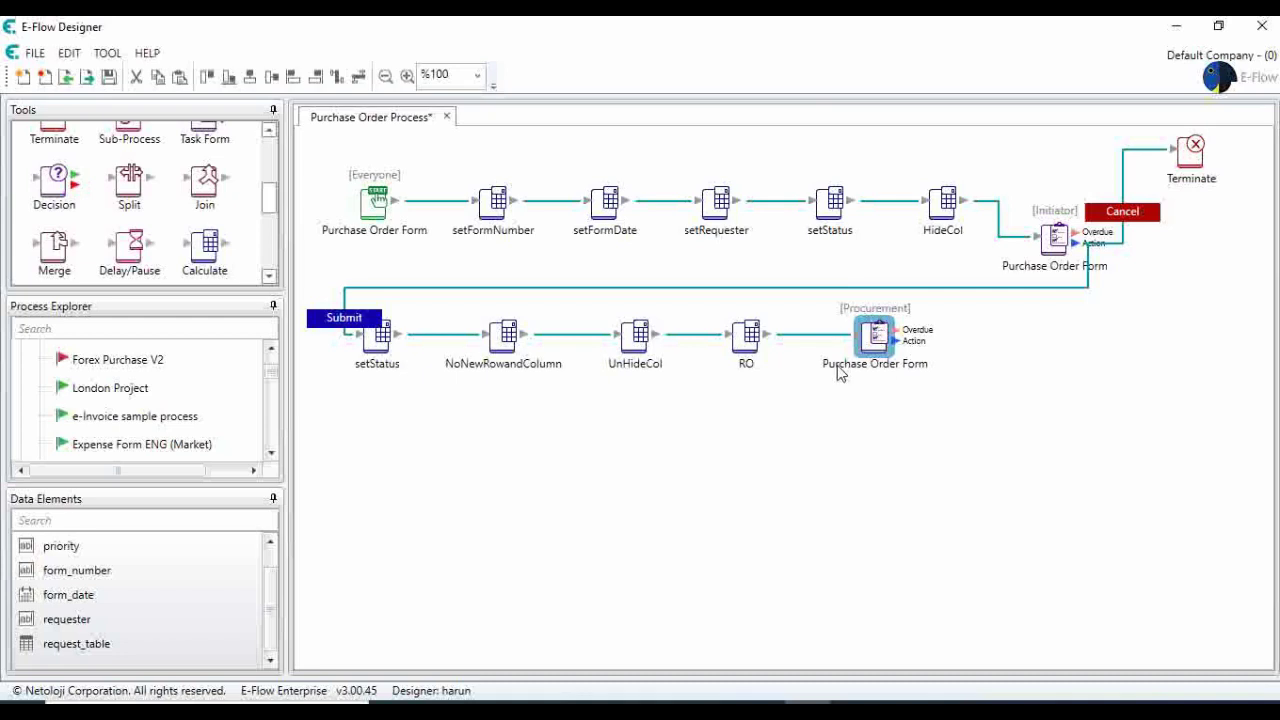
click(109, 79)
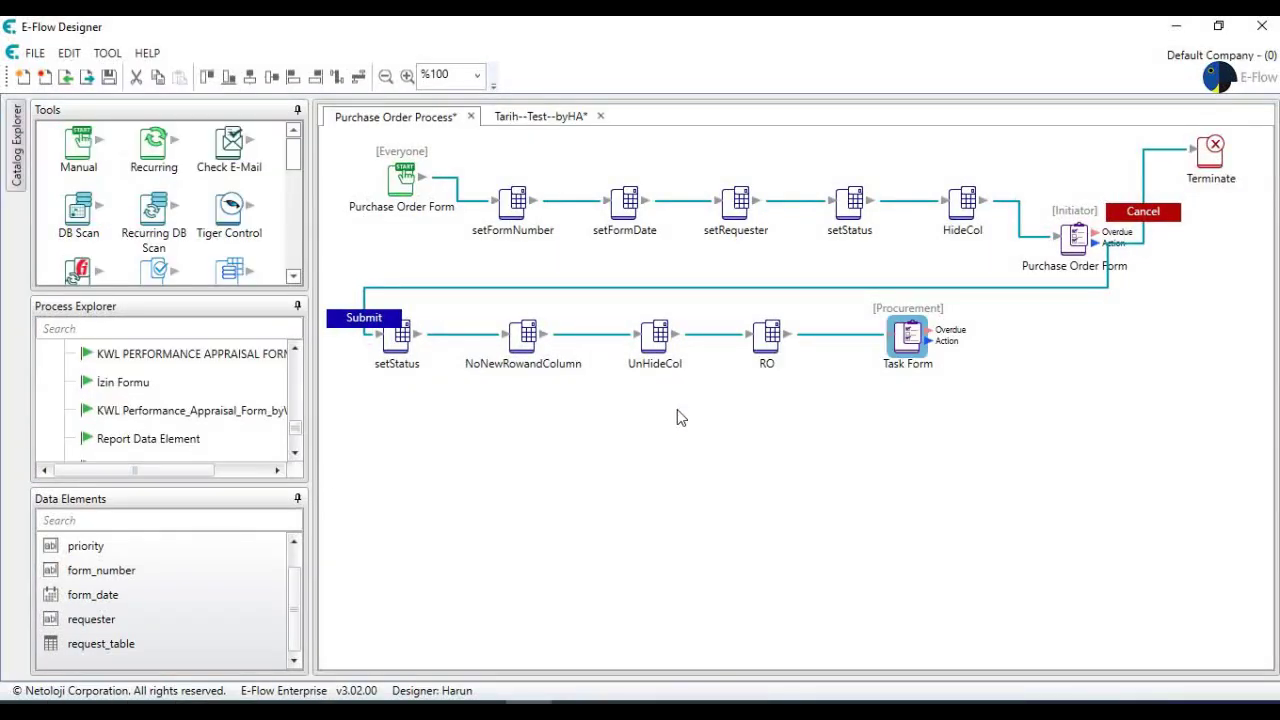
double_click(907, 337)
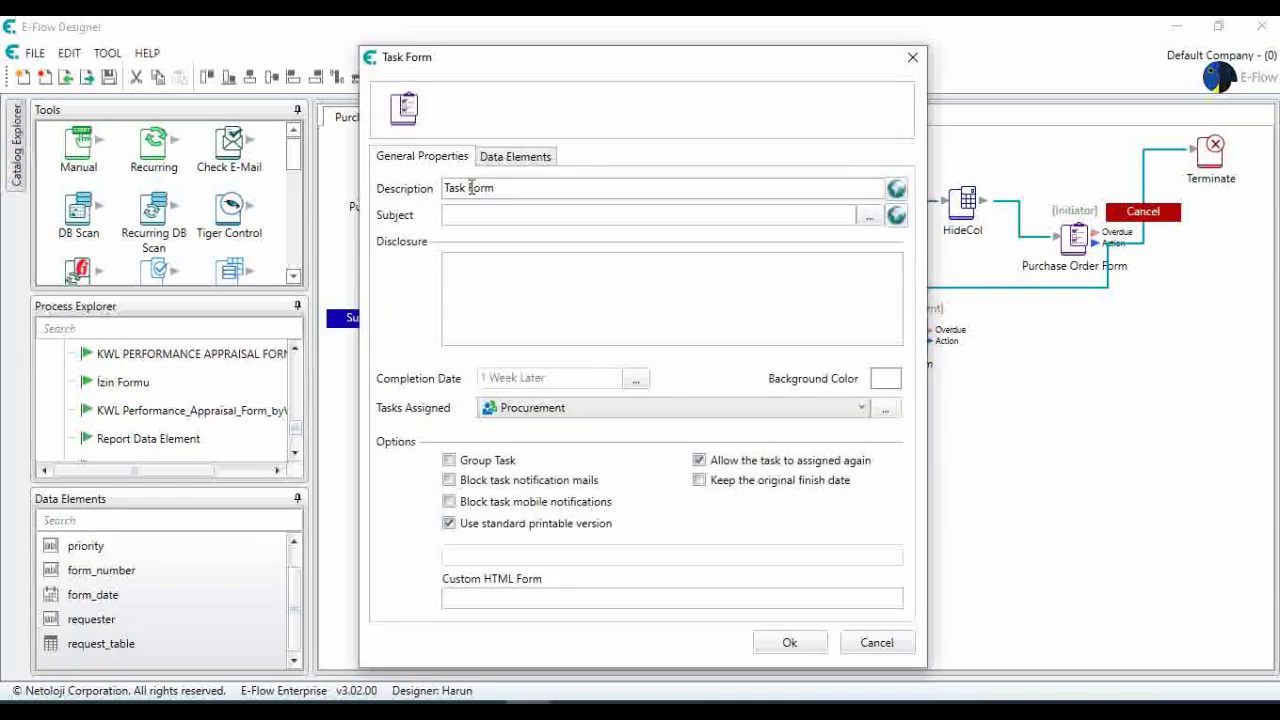
click(476, 222)
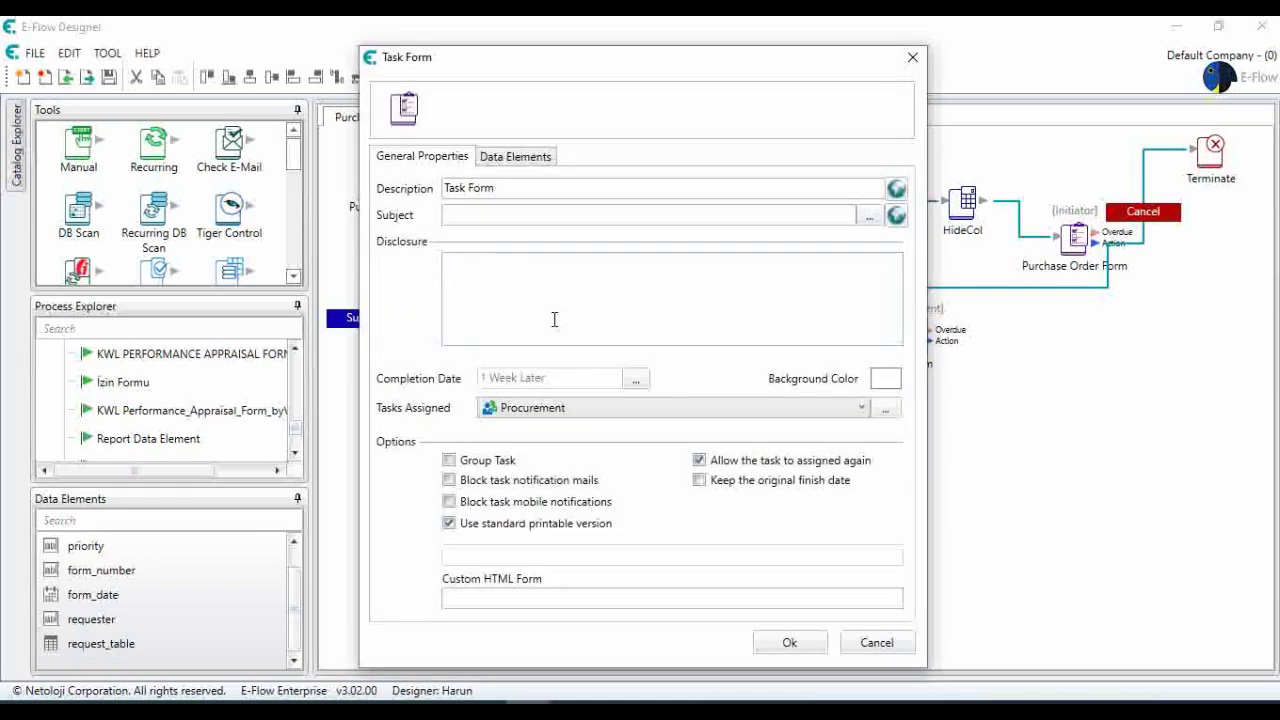
click(886, 644)
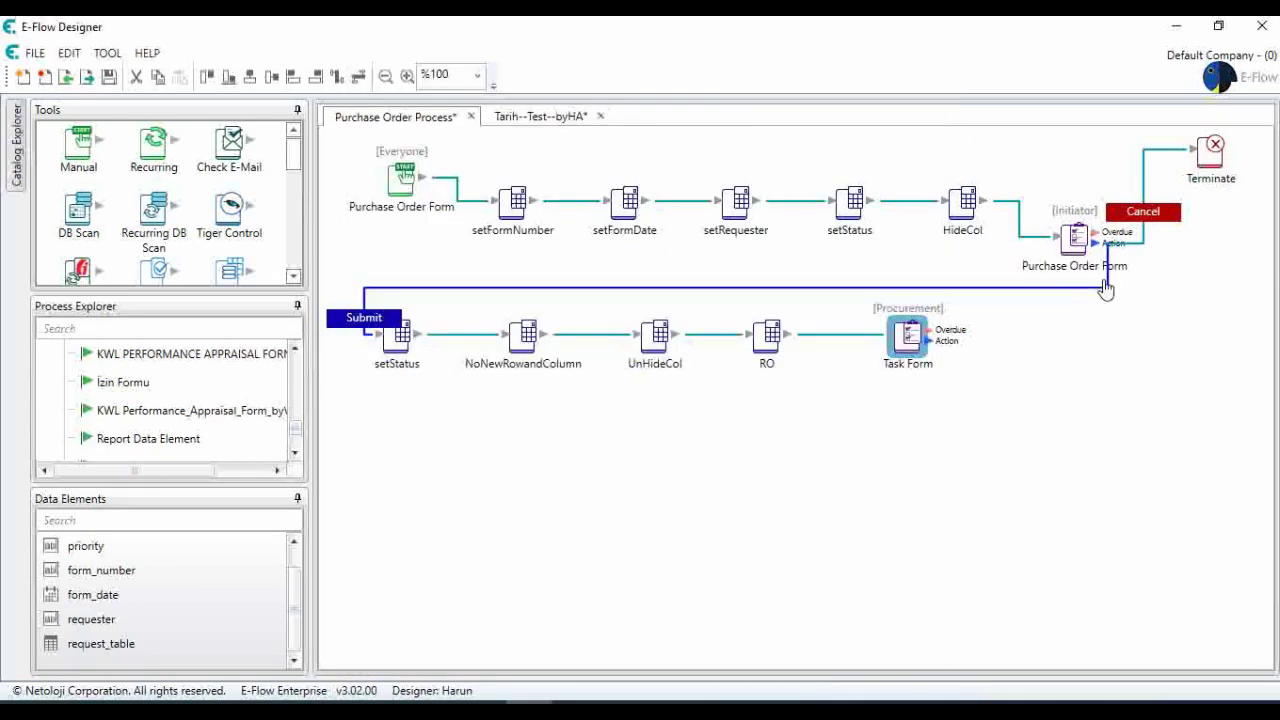
Copy the disclosure text of the Initiator's Purchase Order Form into the disclosure of the Procurement Task Form.
double_click(1073, 240)
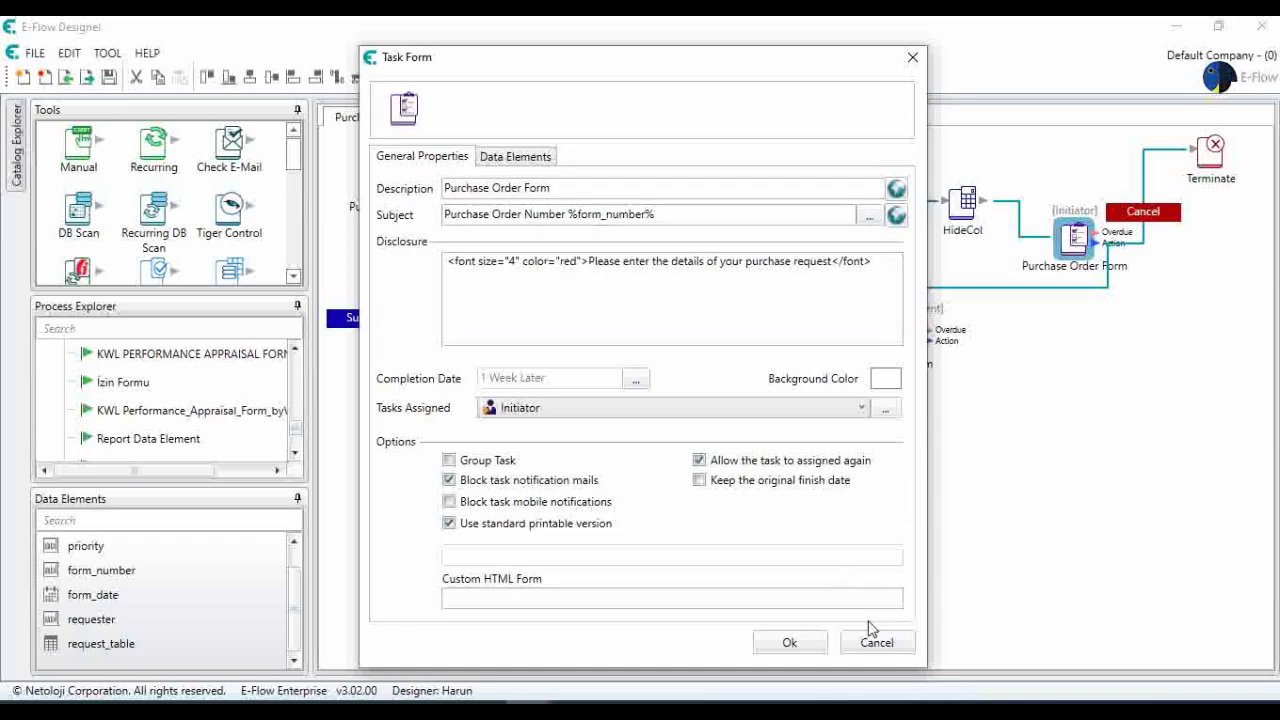
click(866, 266)
drag(866, 266, 380, 238)
key(ctrl+c)
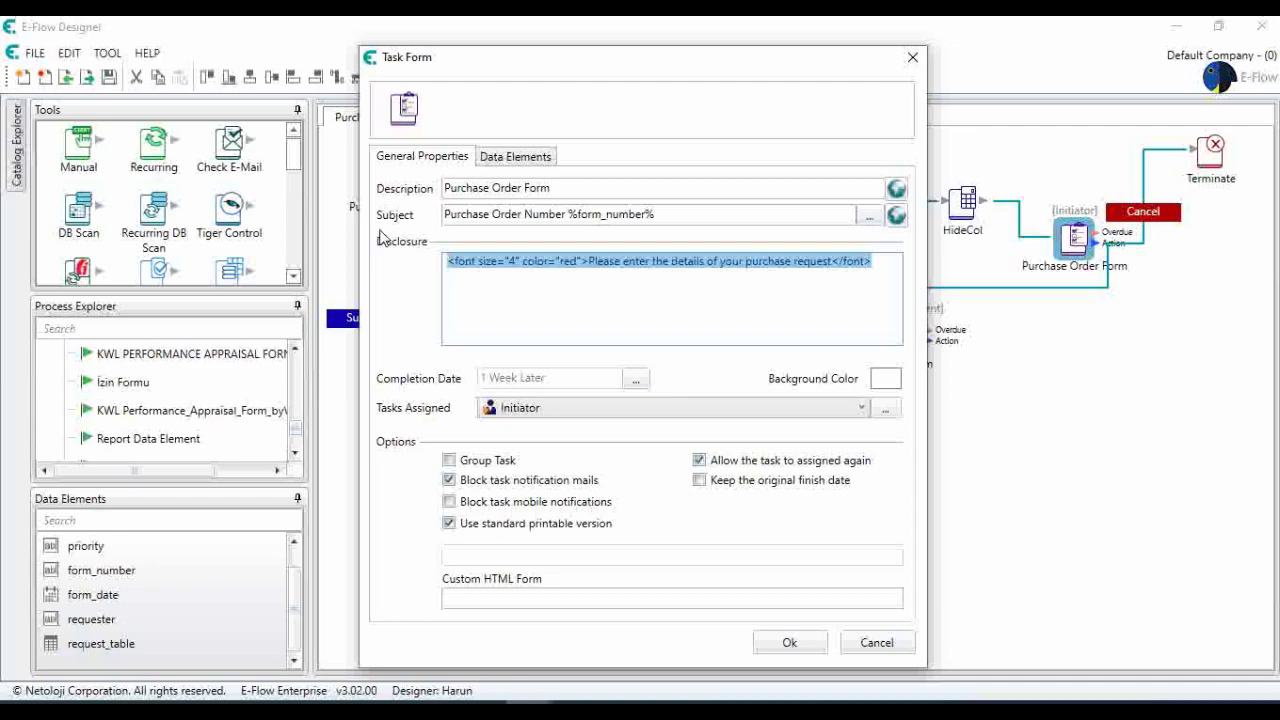
click(877, 642)
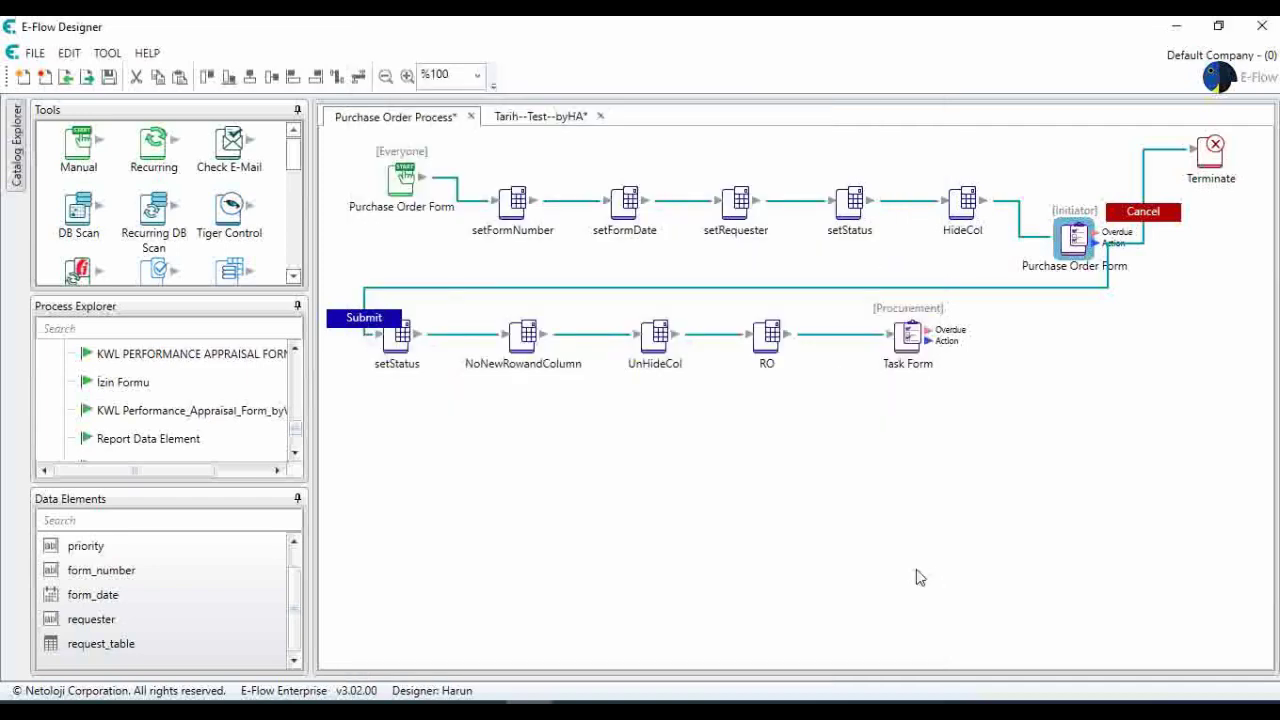
double_click(905, 335)
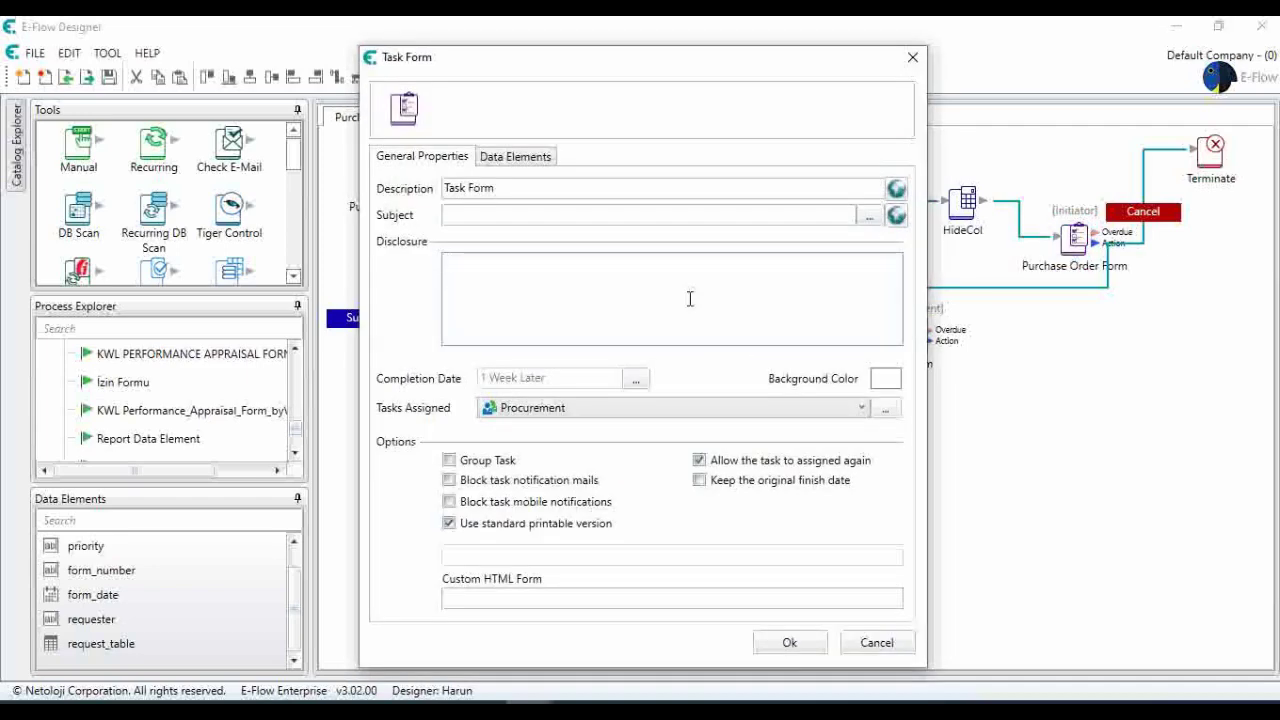
key(ctrl+v)
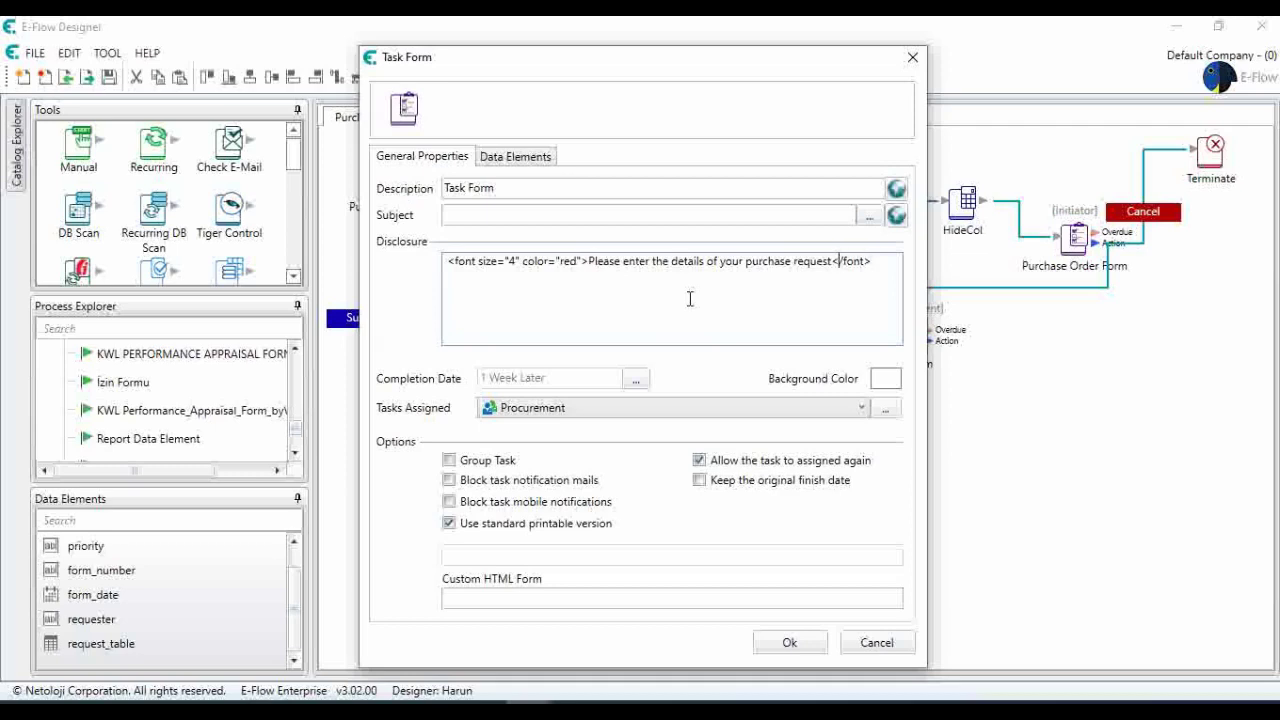
Reword the pasted disclosure message to "Please select supplier(s)", keeping its font tags.
key(shift+Left)
key(shift+Left)
key(shift+Left)
key(shift+Left)
key(shift+Left)
key(shift+Left)
key(shift+Left)
key(shift+Left)
key(shift+Left)
key(shift+Left)
key(shift+Left)
key(shift+Left)
key(shift+Left)
key(shift+Left)
key(shift+Left)
key(shift+Left)
key(shift+Left)
key(shift+Left)
key(shift+Left)
key(shift+Left)
key(shift+Left)
key(shift+Left)
key(shift+Left)
key(shift+Left)
key(shift+Left)
key(shift+Left)
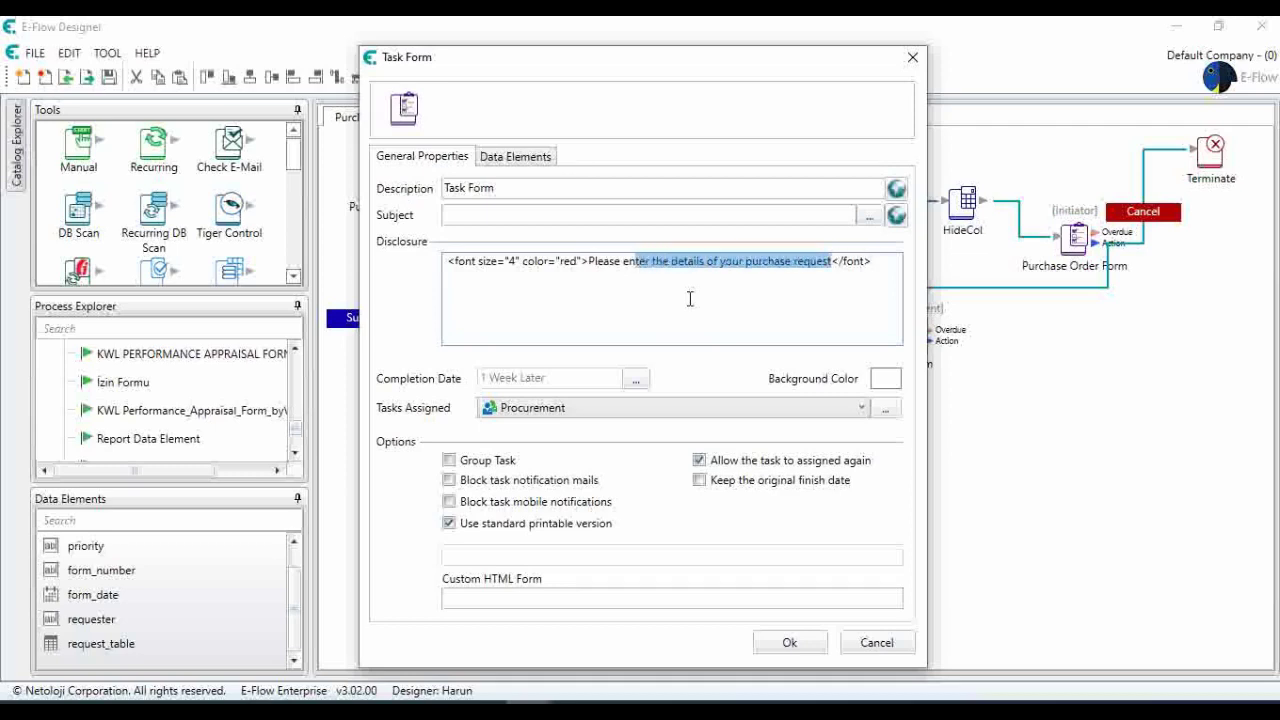
key(shift+Left)
key(BackSpace)
text(select )
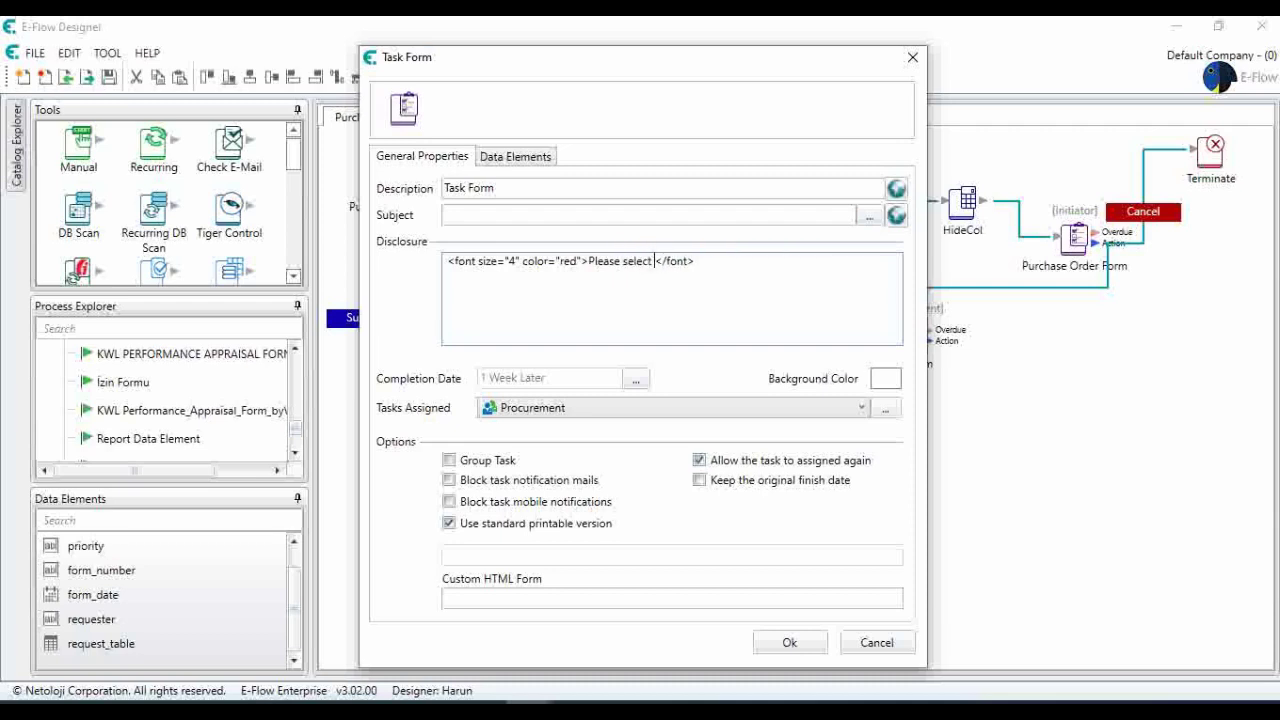
text(spllier)
key(BackSpace)
key(BackSpace)
key(BackSpace)
key(BackSpace)
key(BackSpace)
key(BackSpace)
text(upplier(s))
Set the Procurement task form's description to "Procurement Request Form".
drag(506, 183, 262, 193)
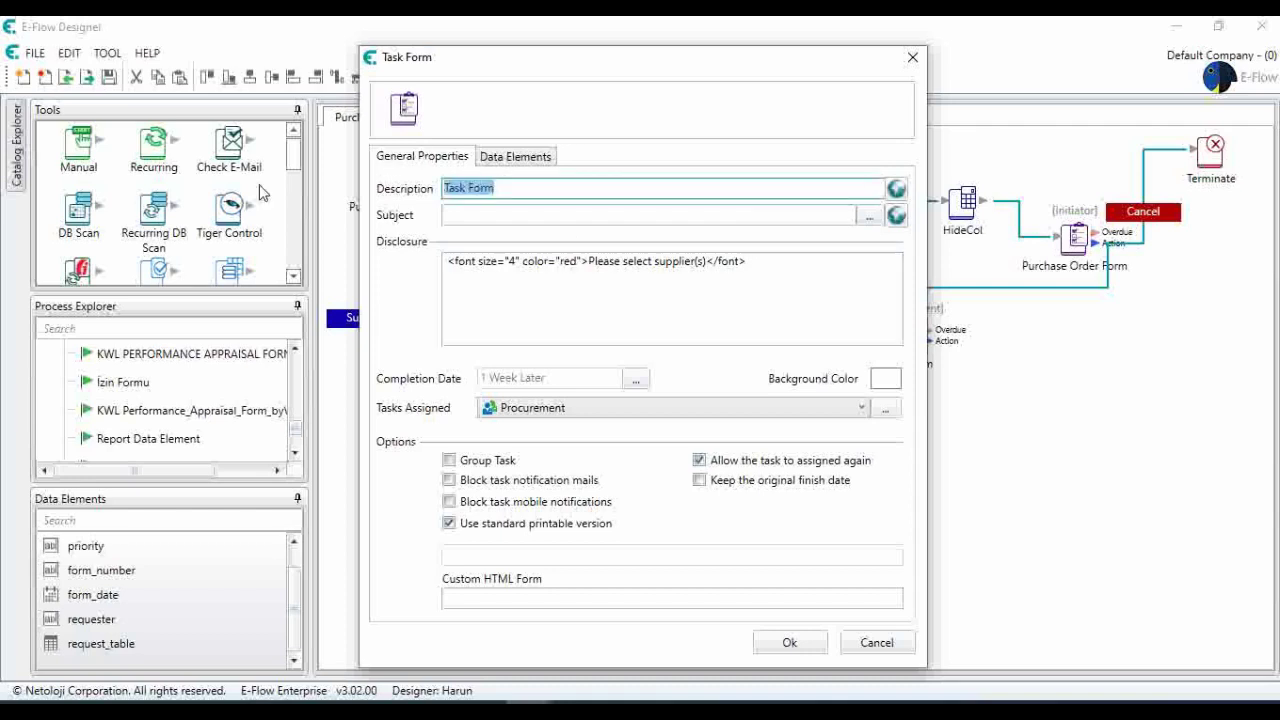
text(Proc)
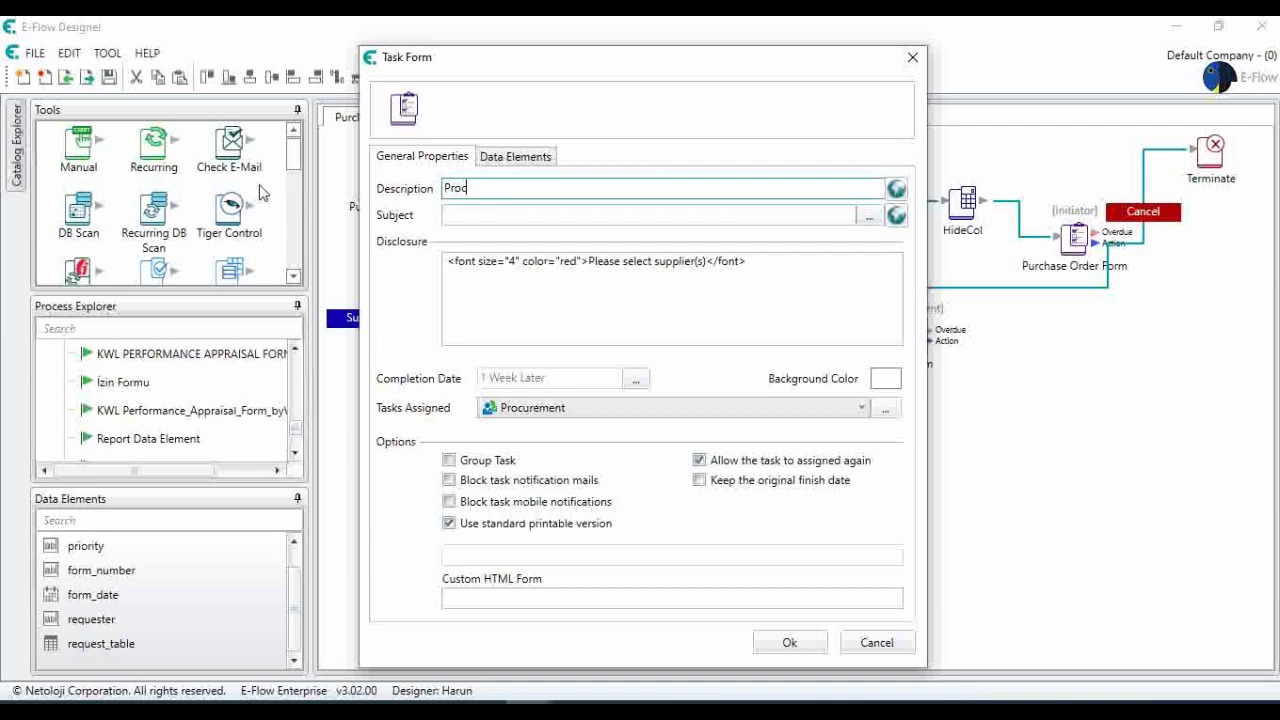
text(urem)
text(en)
text(t Fp)
key(BackSpace)
text(Request Form)
Build the form's subject from the form_number data element followed by the text "Procurement Request", and accept the formula.
click(455, 216)
click(869, 216)
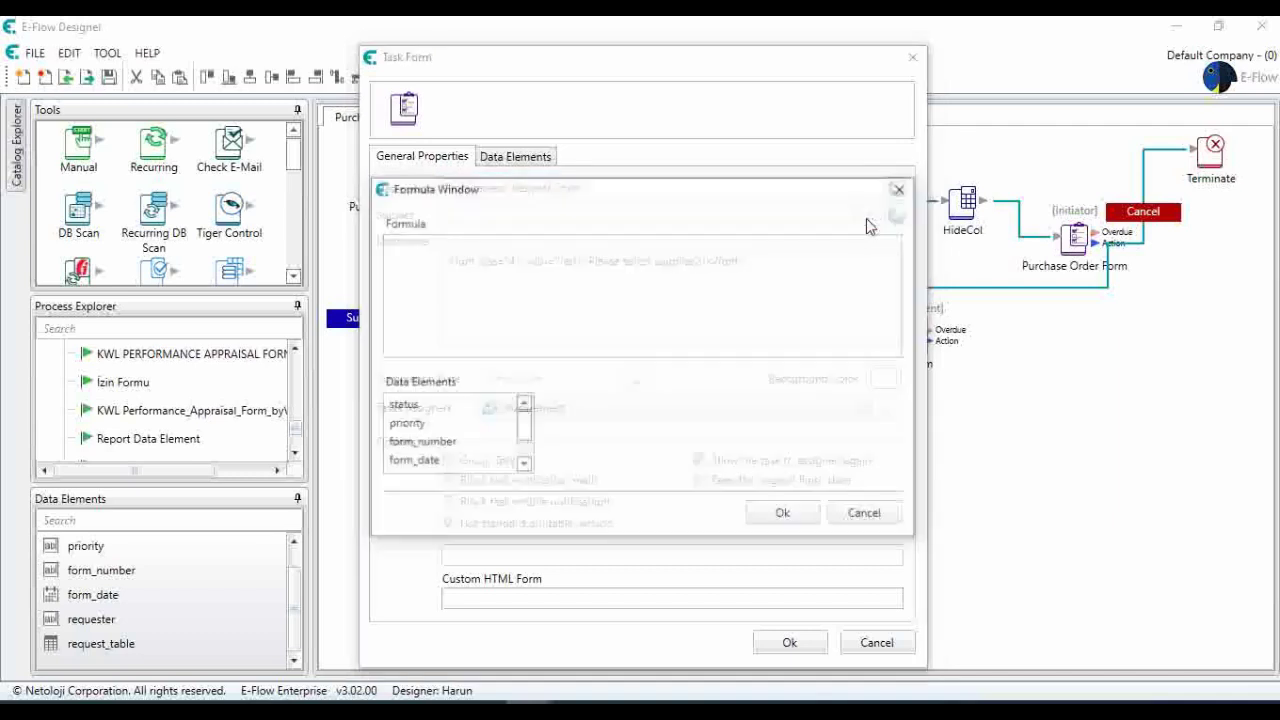
double_click(476, 452)
click(528, 243)
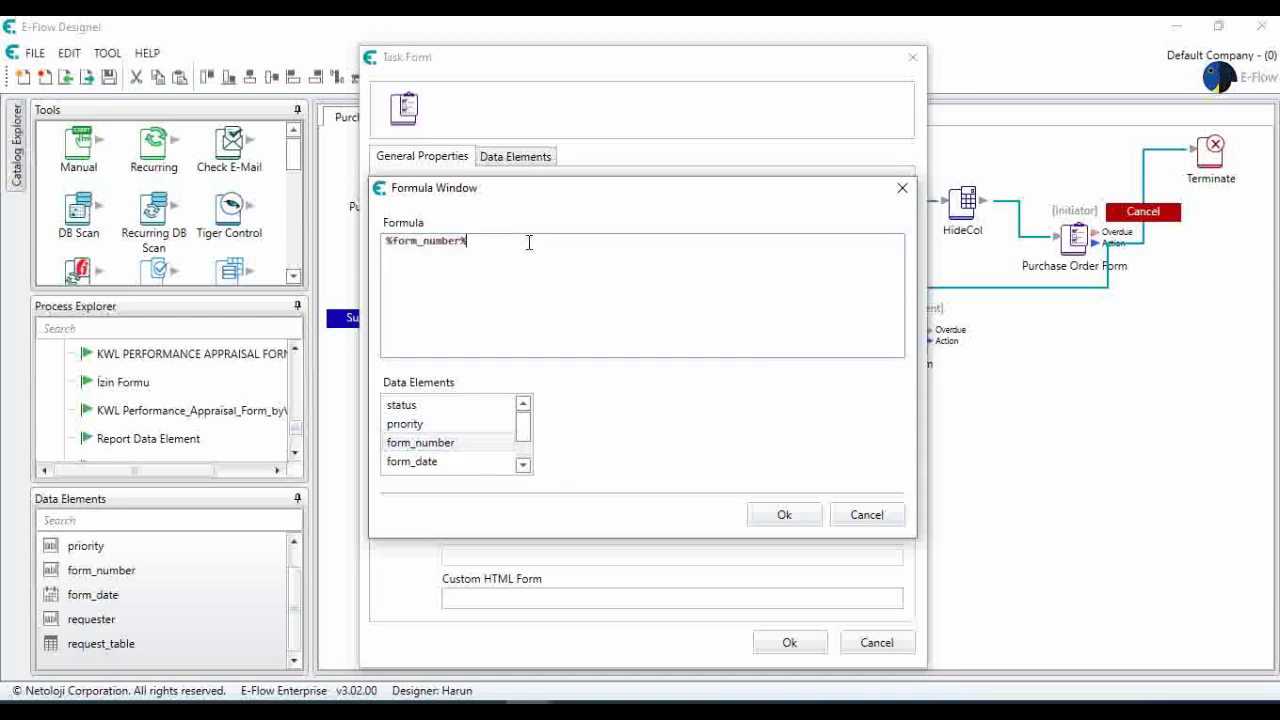
text(Procurement Request)
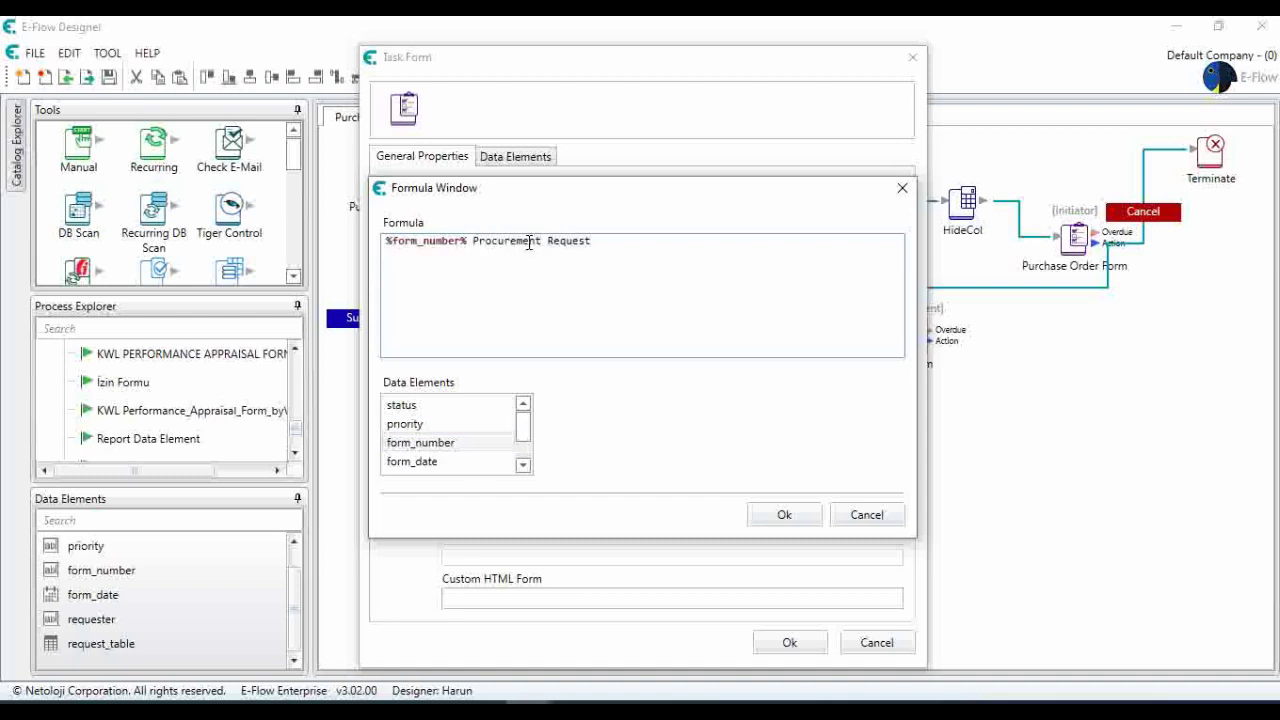
click(784, 516)
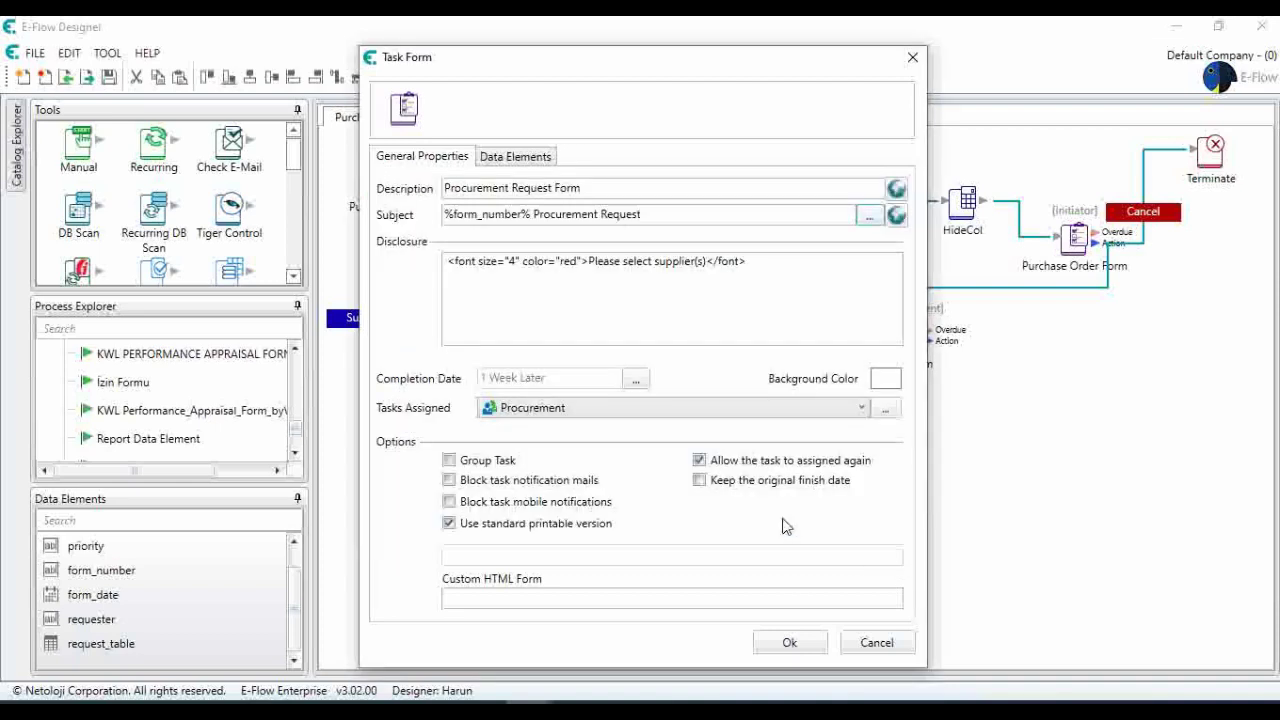
Make the form_number, form_date and requester data elements read-only on the form and show request_table as editable.
click(513, 160)
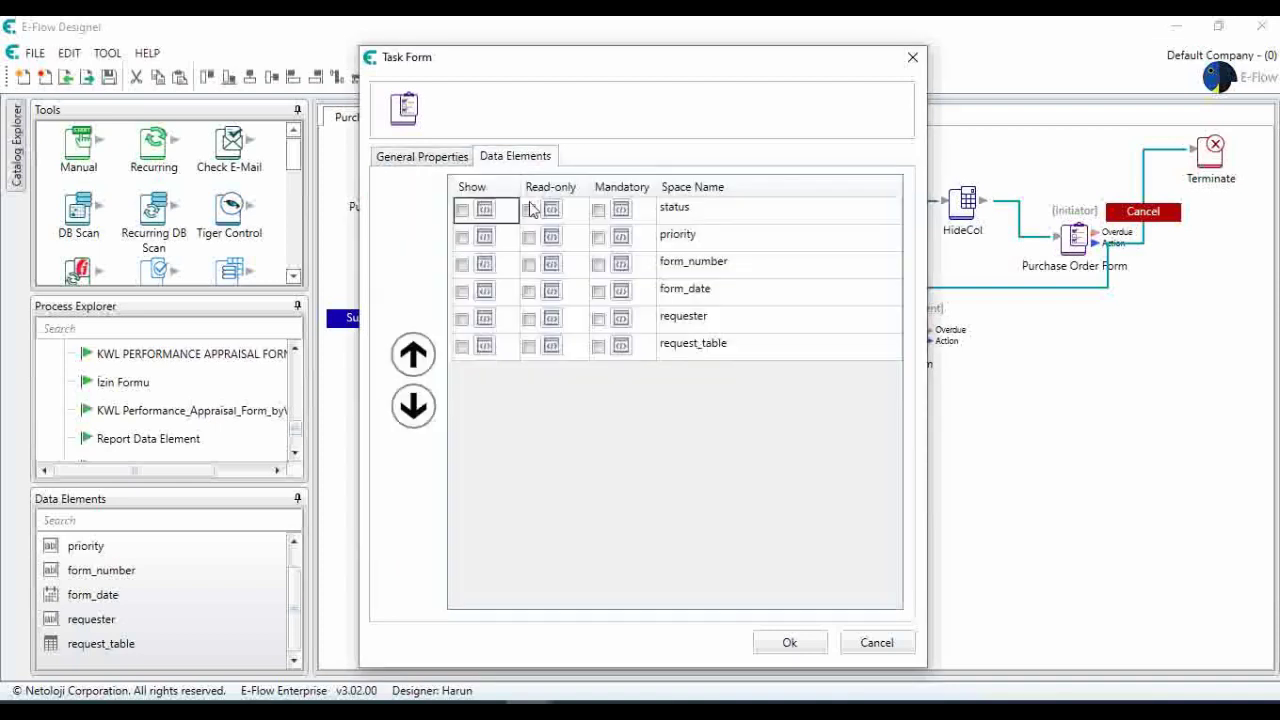
click(529, 265)
click(529, 291)
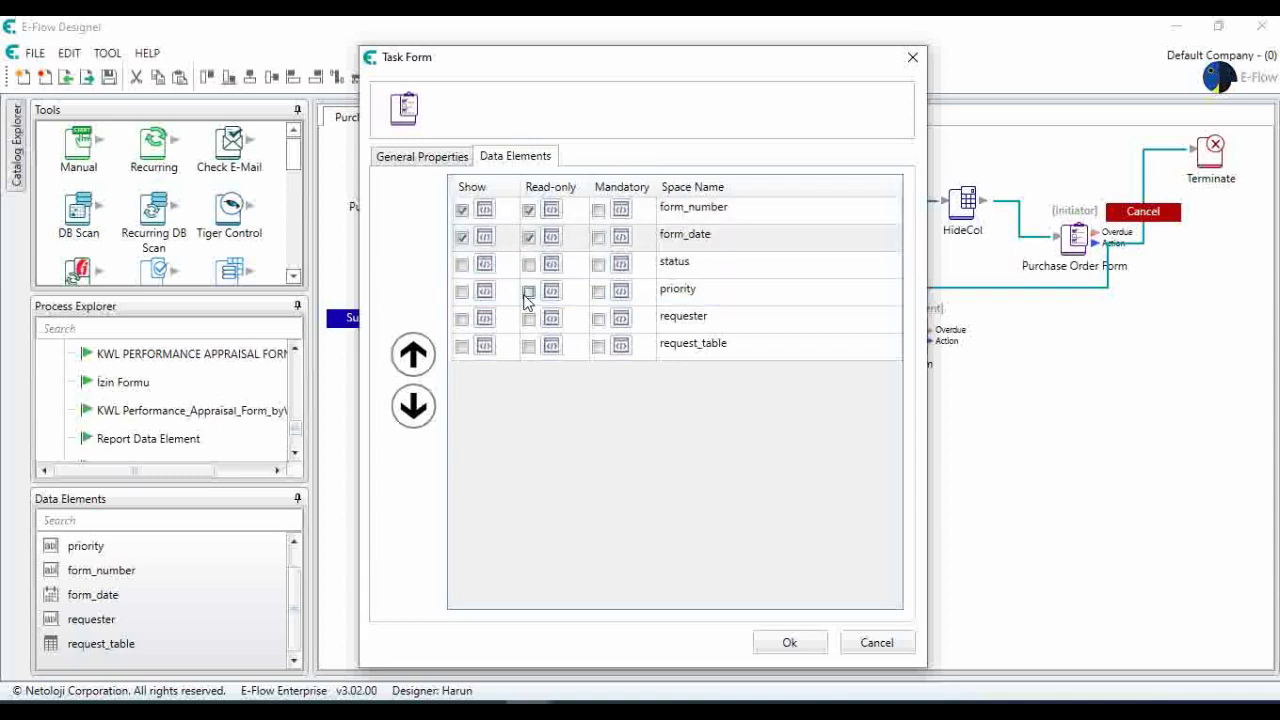
click(529, 318)
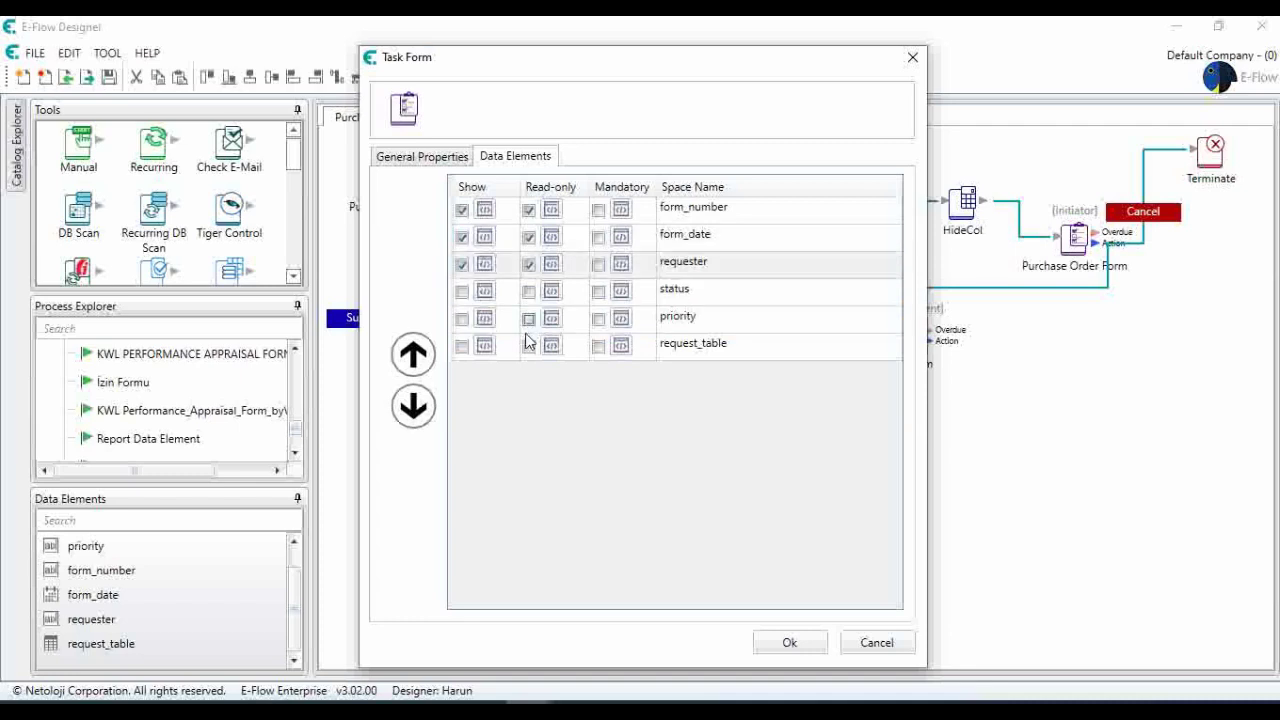
click(463, 348)
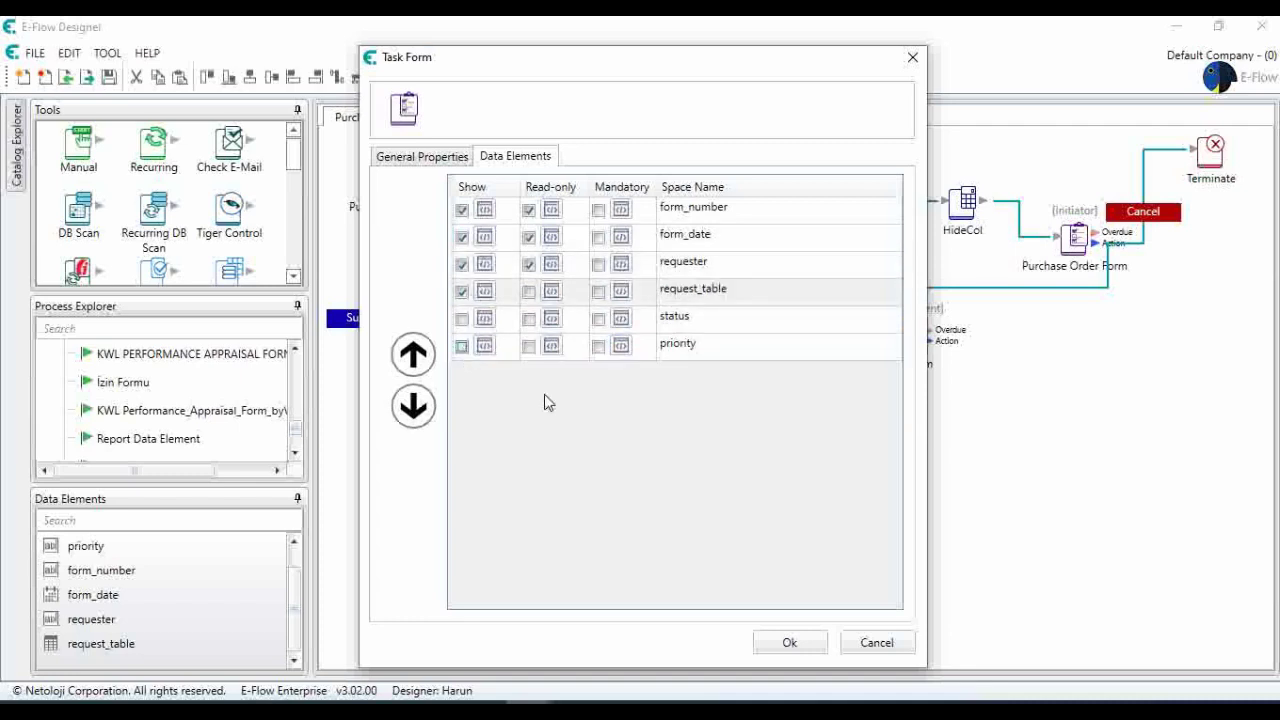
Accept the Procurement task form's settings and create a data element named "Supplier Table" of type LineItemTable.
click(792, 650)
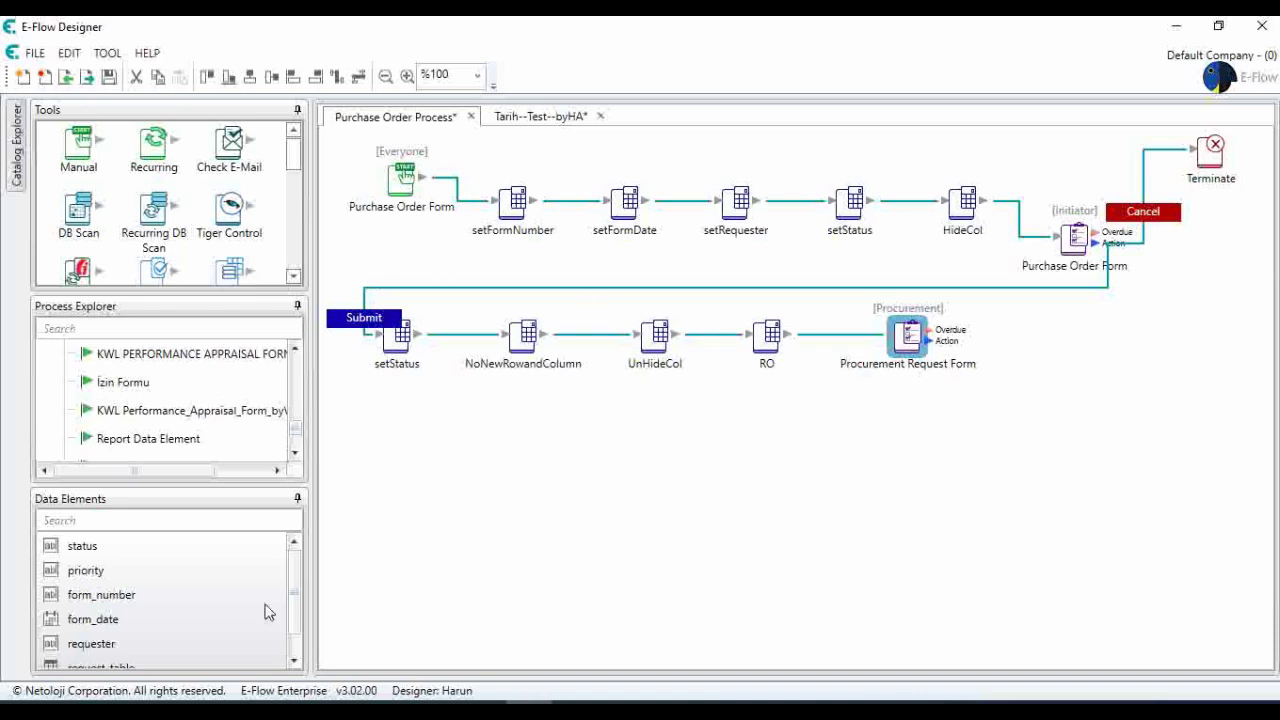
scroll(250, 610, down, 1)
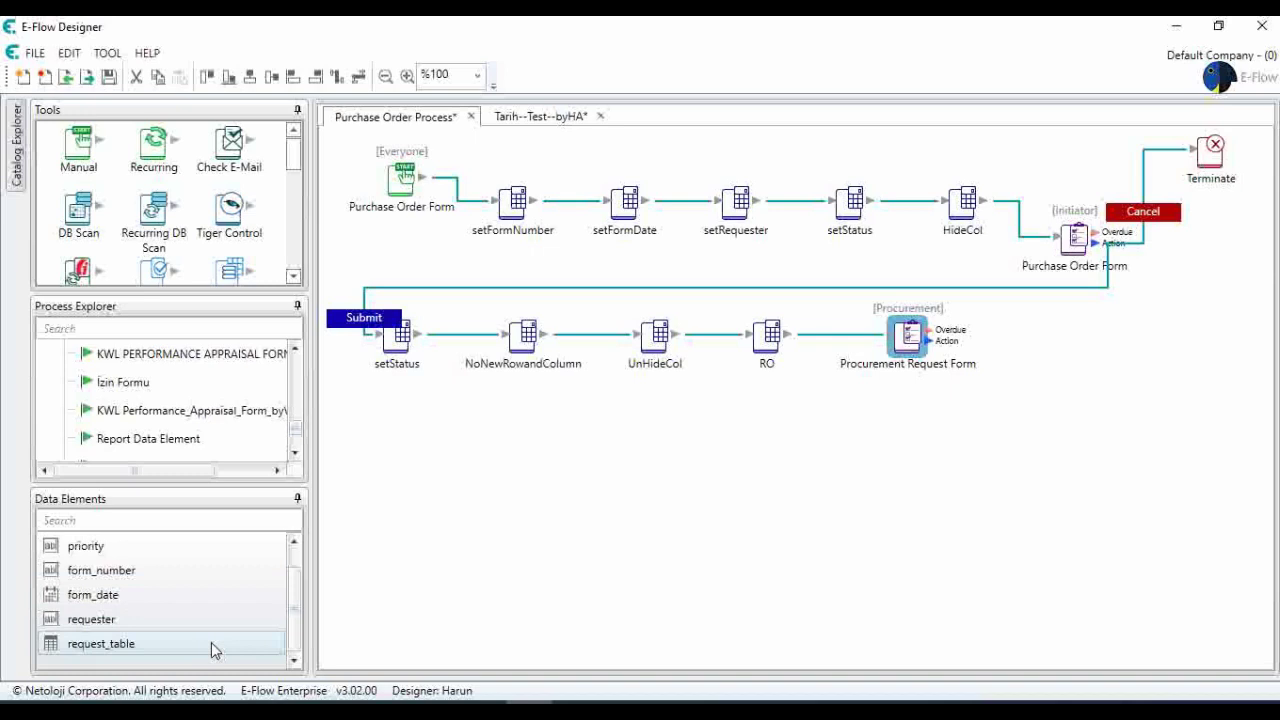
right_click(211, 642)
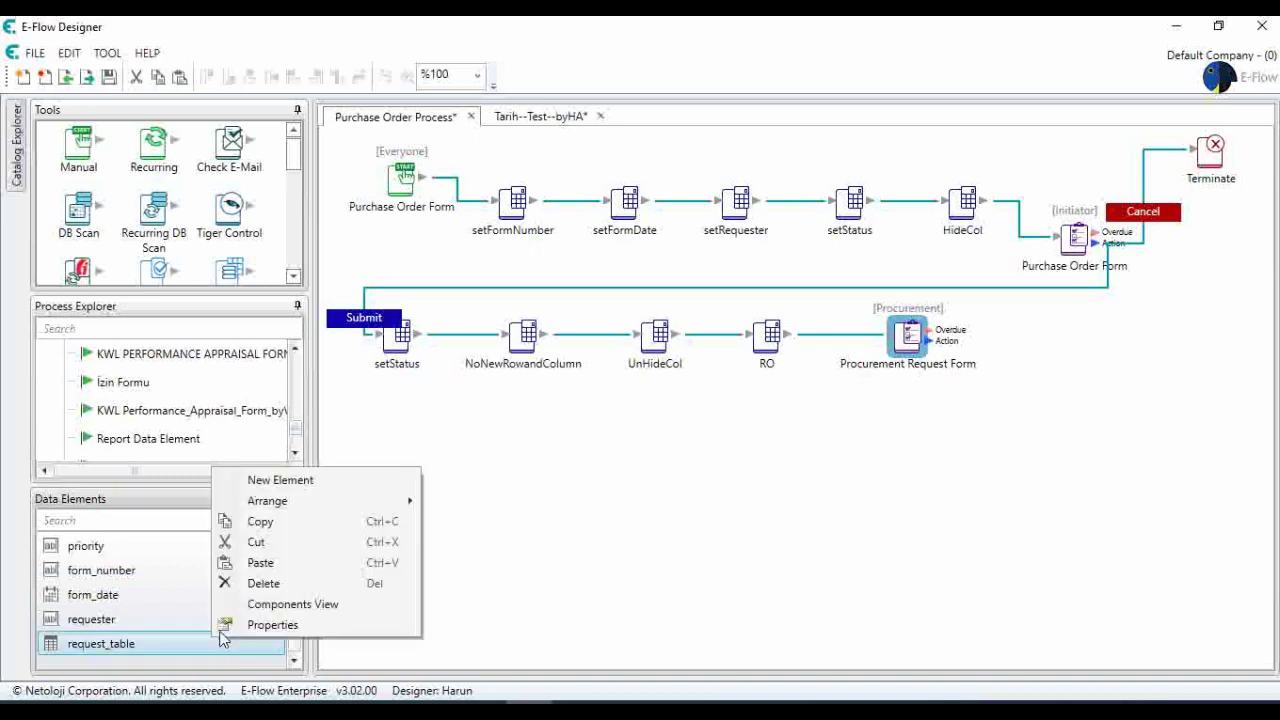
click(280, 480)
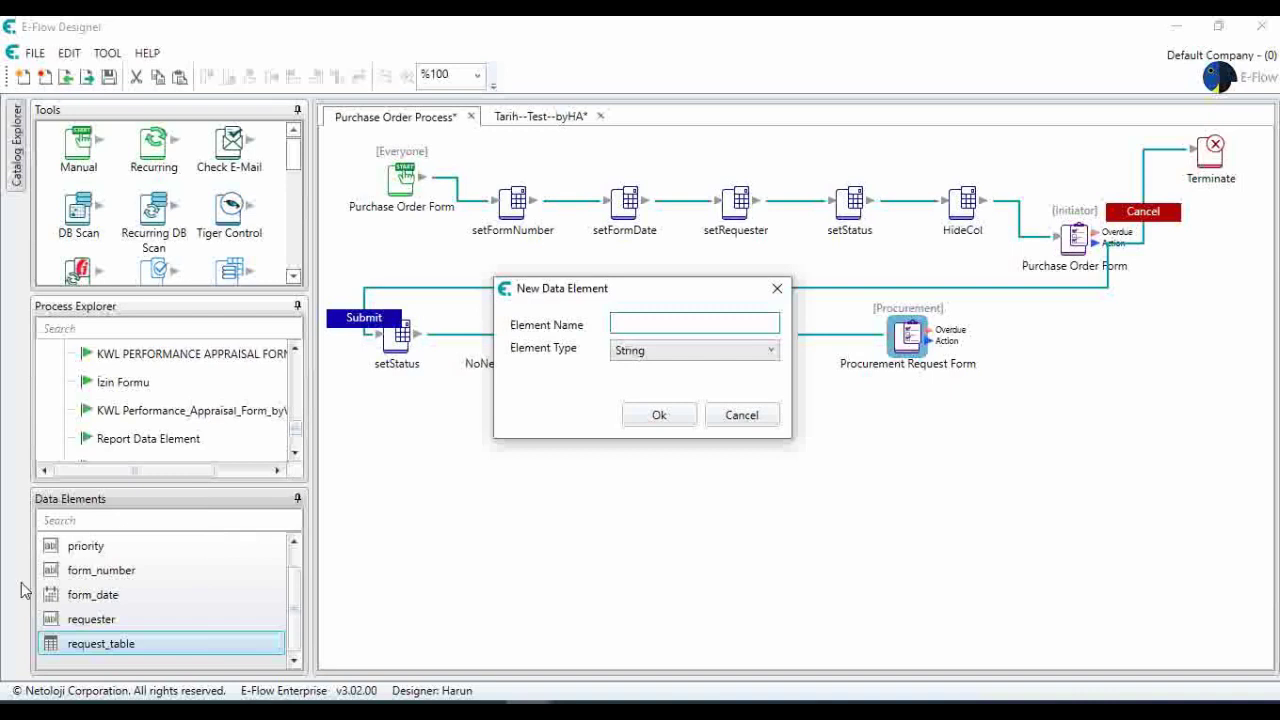
text(Supplier Table)
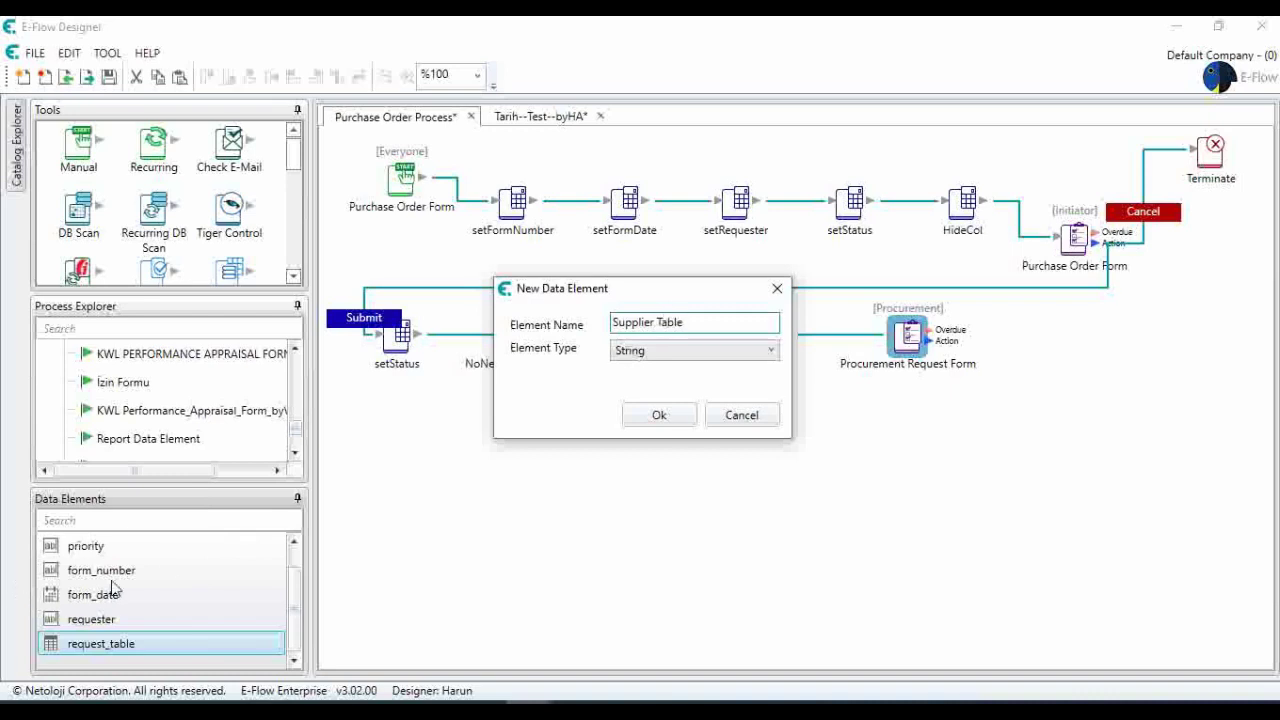
click(662, 354)
click(683, 503)
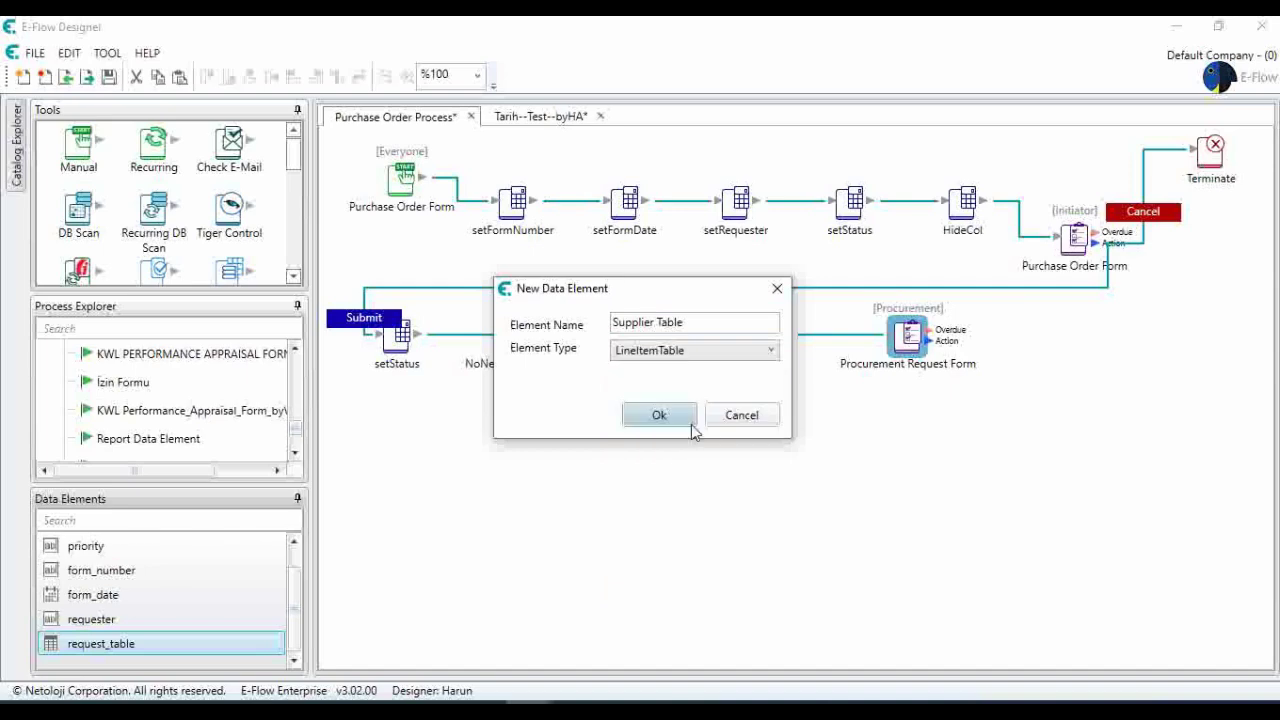
click(665, 418)
Open the supplier_table element's table definition and add three columns.
scroll(211, 615, down, 1)
double_click(189, 643)
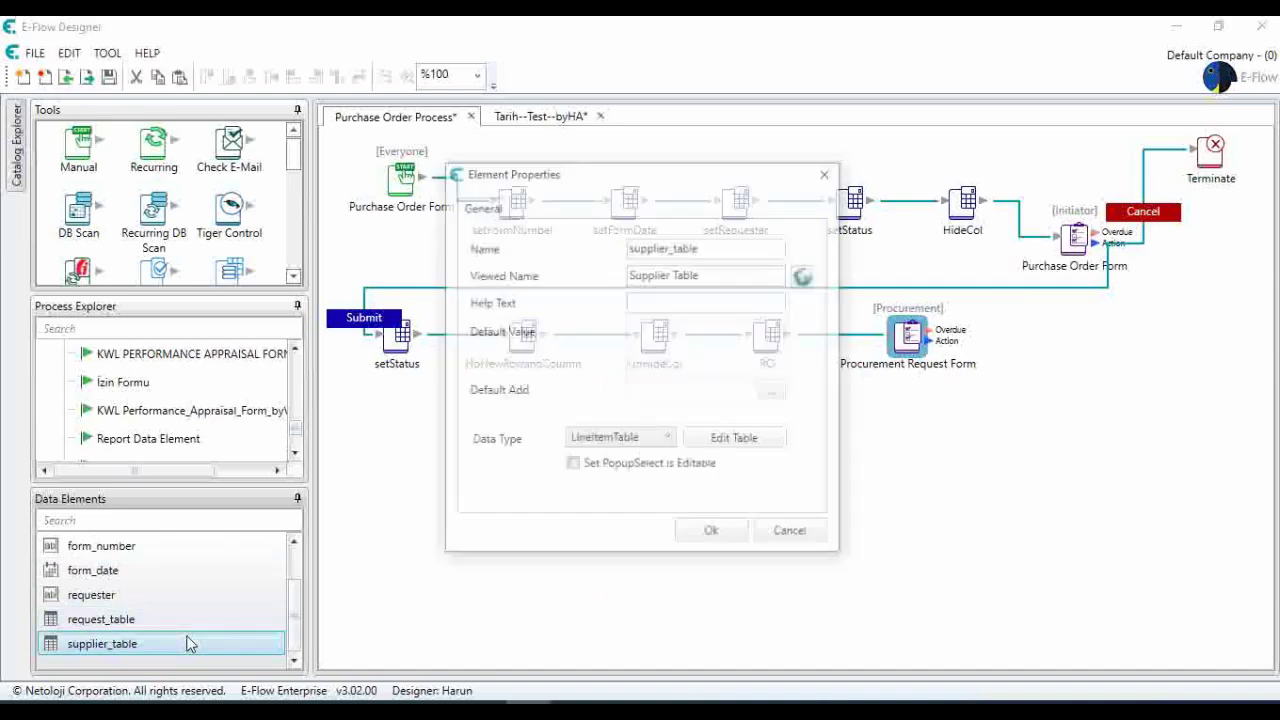
click(747, 446)
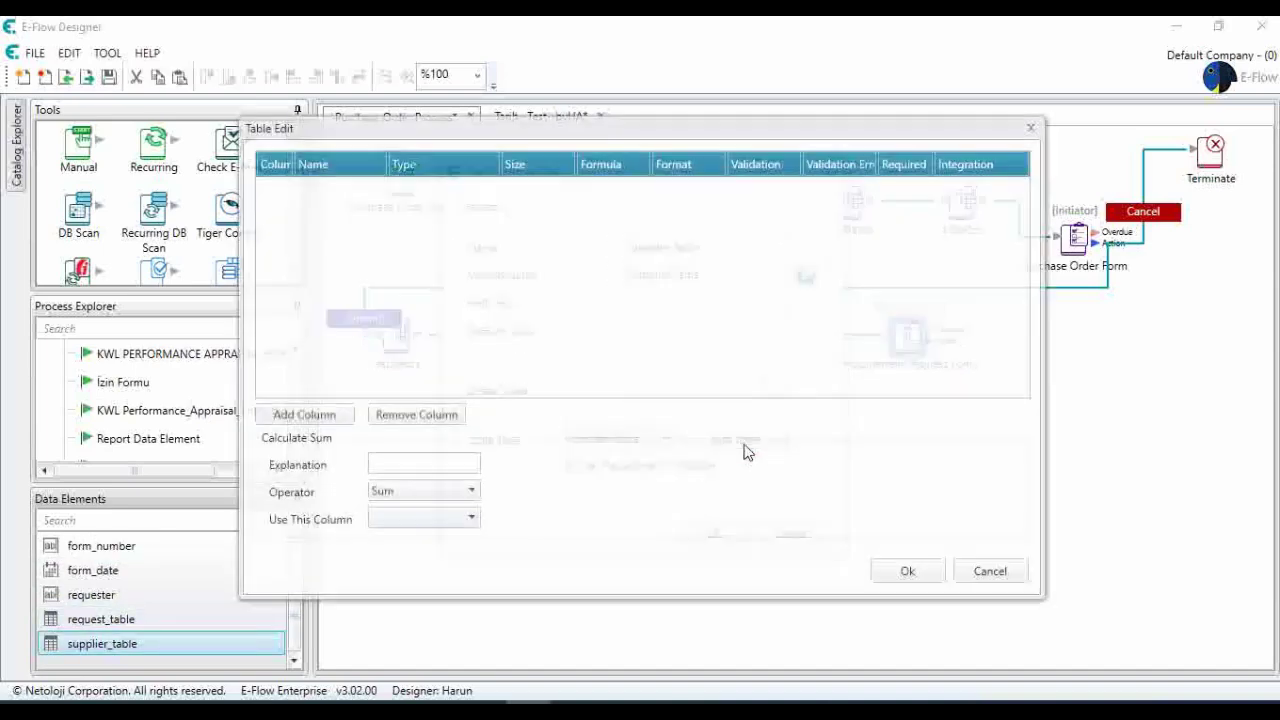
click(305, 415)
click(305, 415)
click(305, 415)
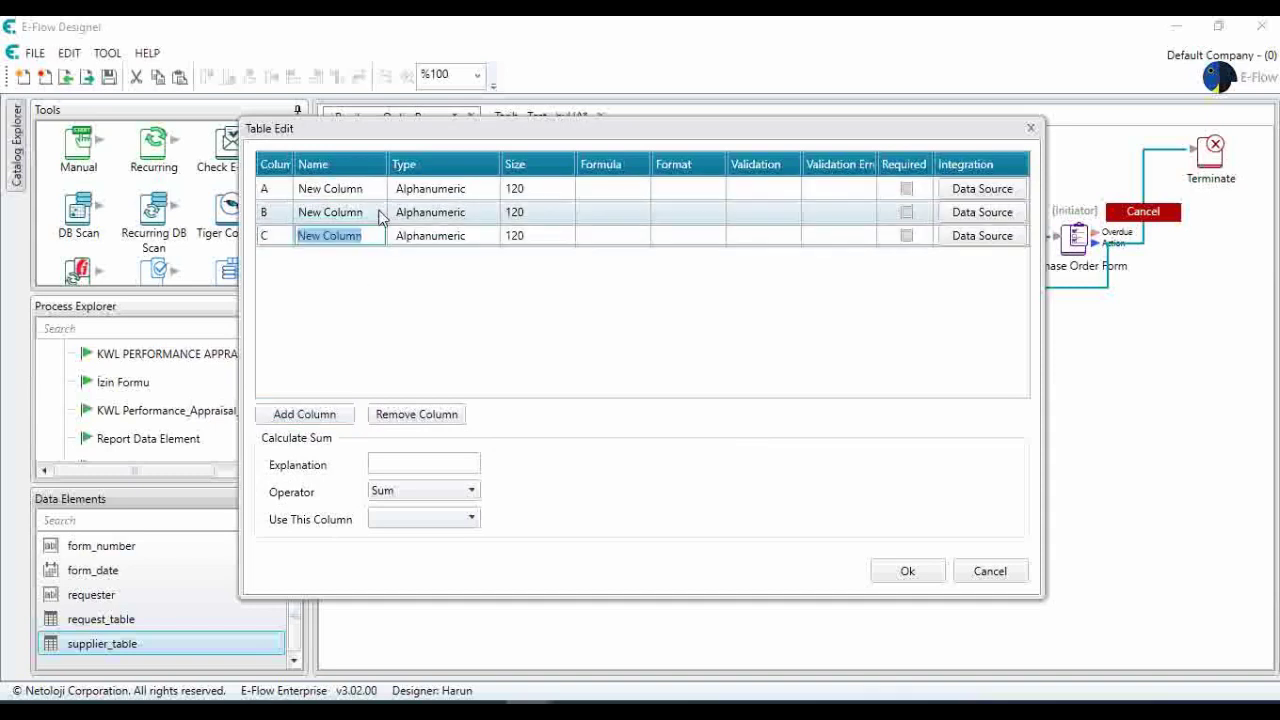
Name column A "Supplier" and set its type to PopupSelect.
click(367, 190)
click(367, 188)
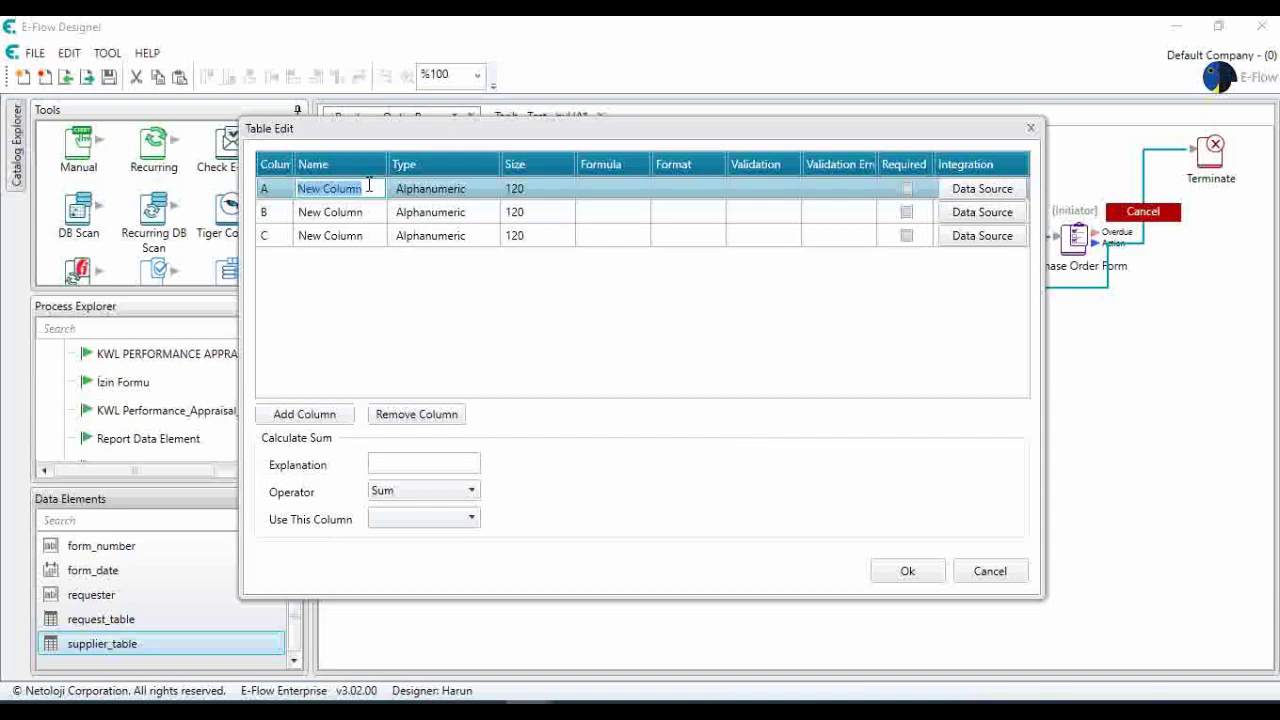
text(S)
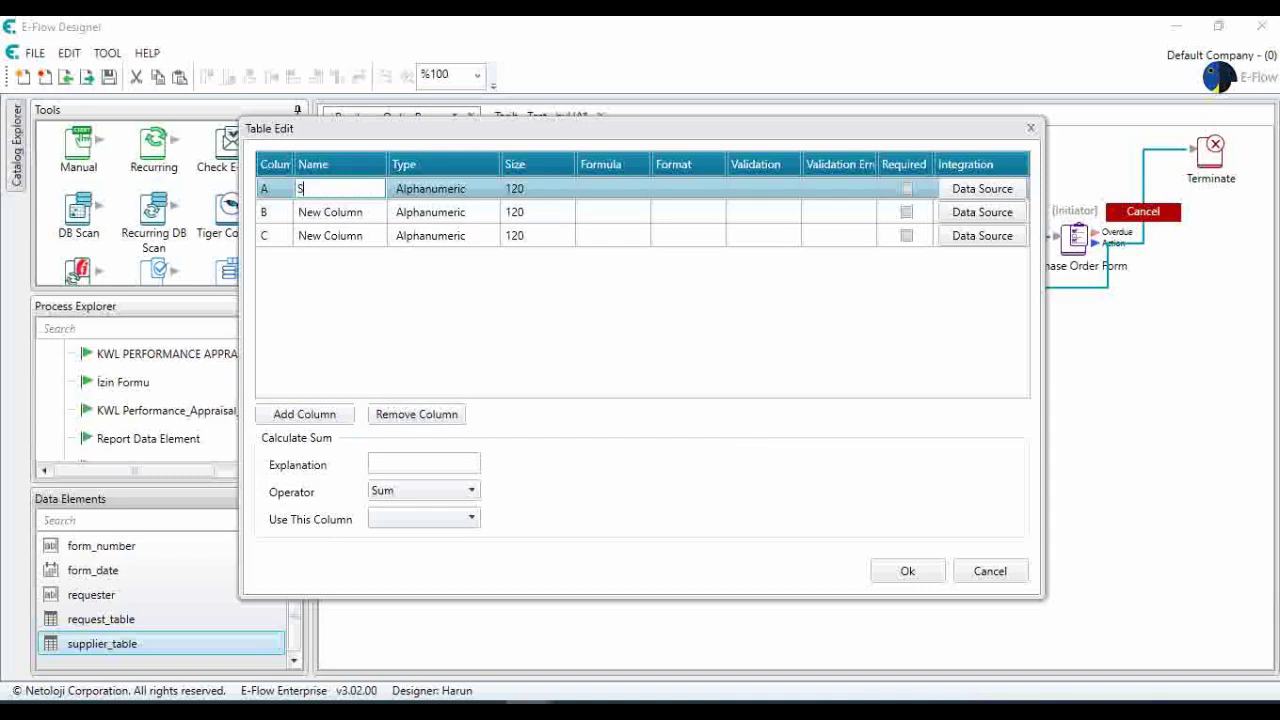
text(upplier)
click(466, 188)
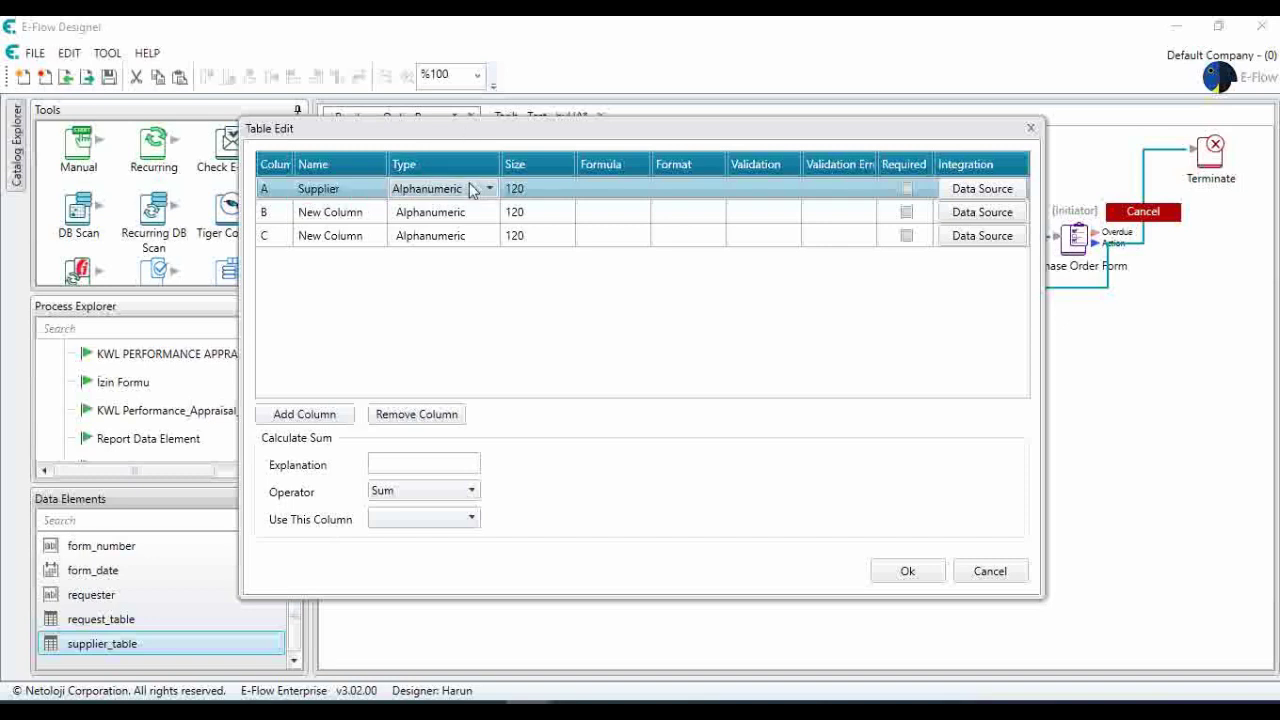
click(468, 189)
click(457, 250)
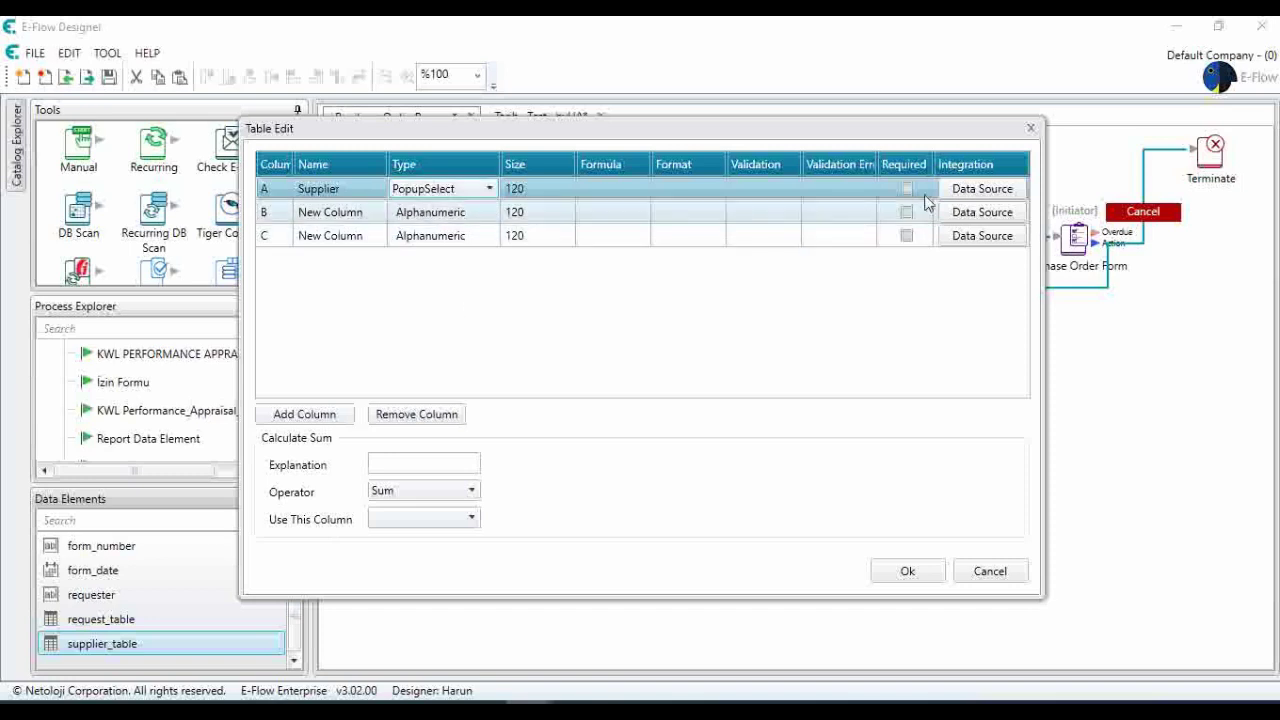
For column A's data source, switch to SQL Server Management Studio, then copy and run the query selecting id as [Supplier Code] and suppliername as [Name] from Supplier.
click(958, 190)
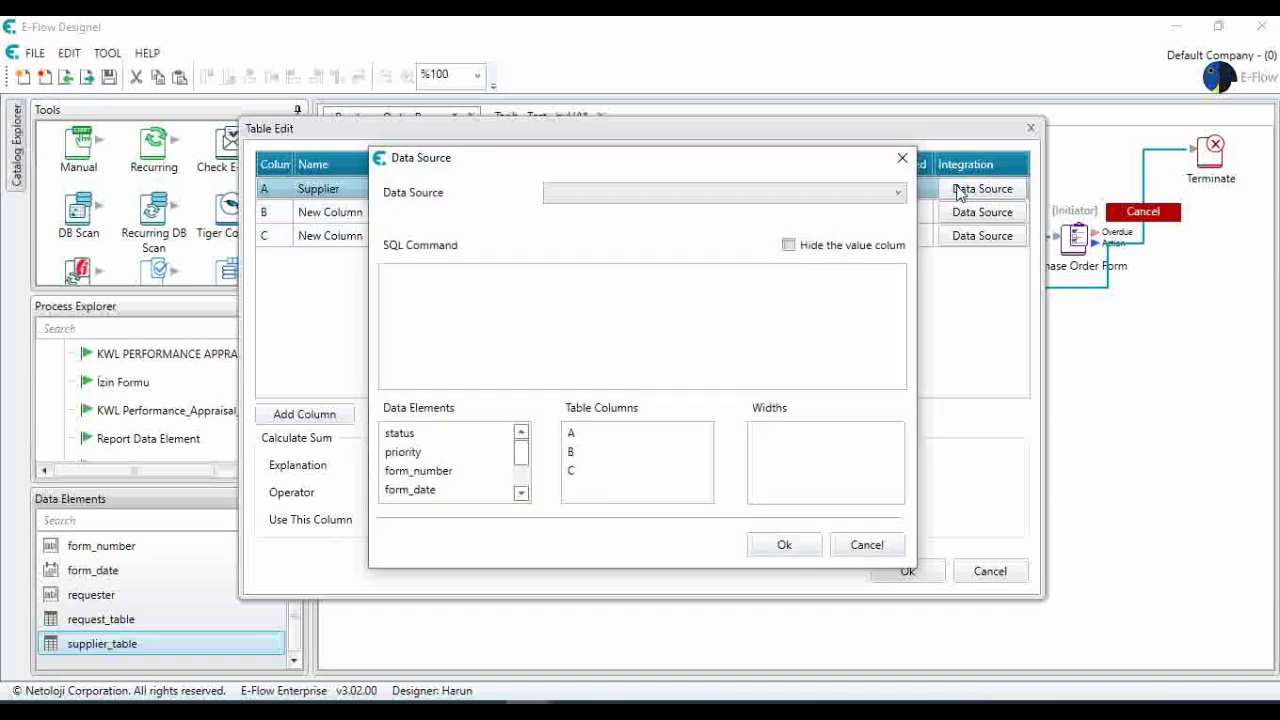
click(711, 710)
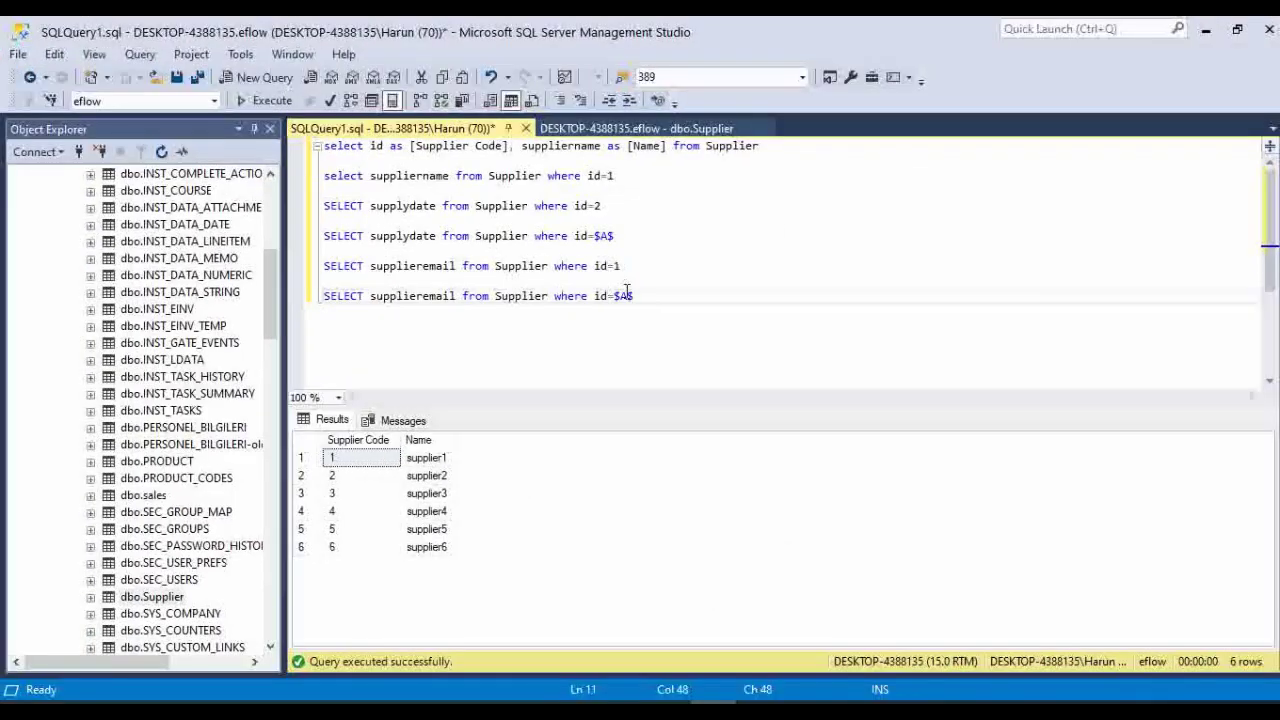
drag(760, 146, 318, 146)
key(ctrl+c)
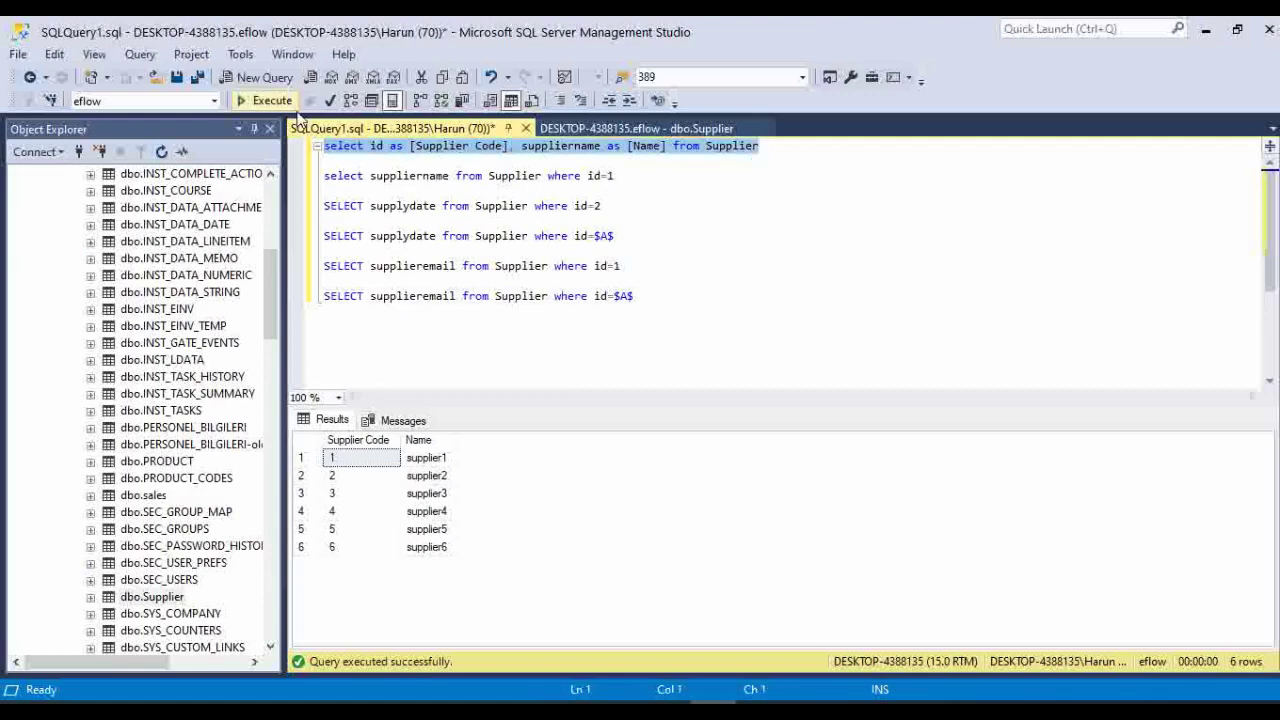
click(266, 100)
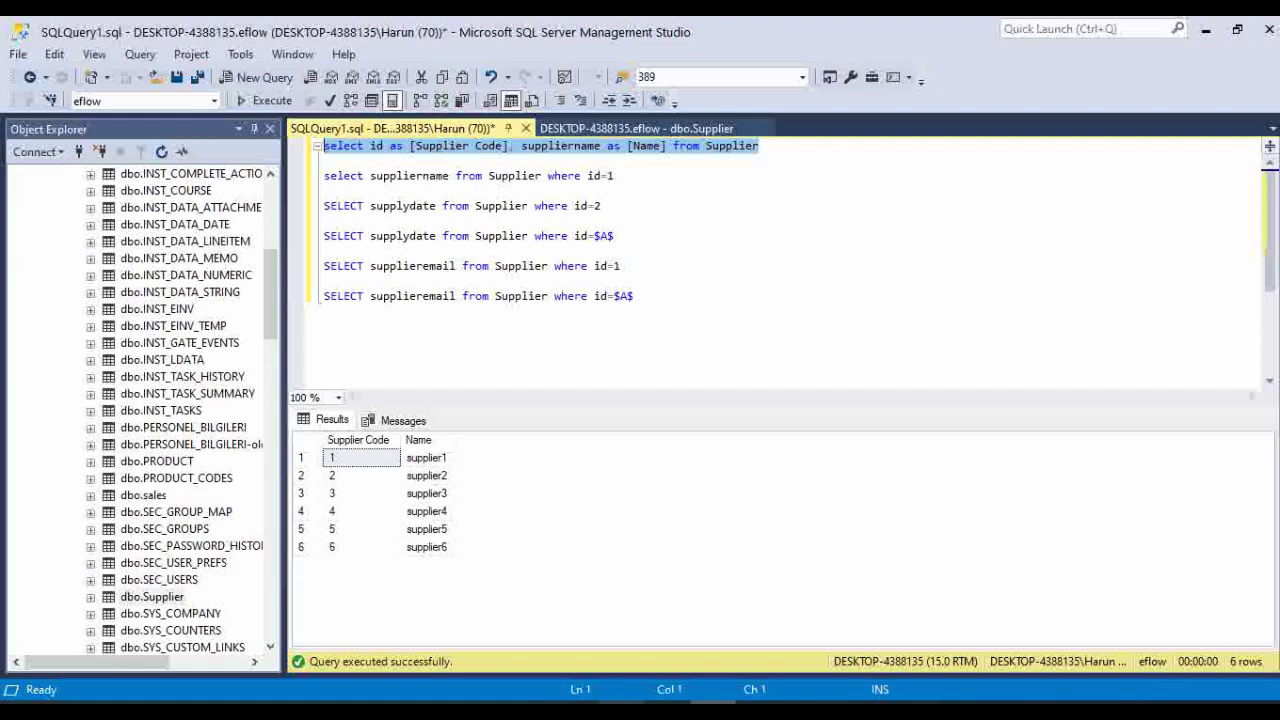
Back in E-Flow Designer, paste the copied query as the Supplier column's SQL command, choose the Eflow data source, and accept.
mouse_move(529, 712)
click(790, 628)
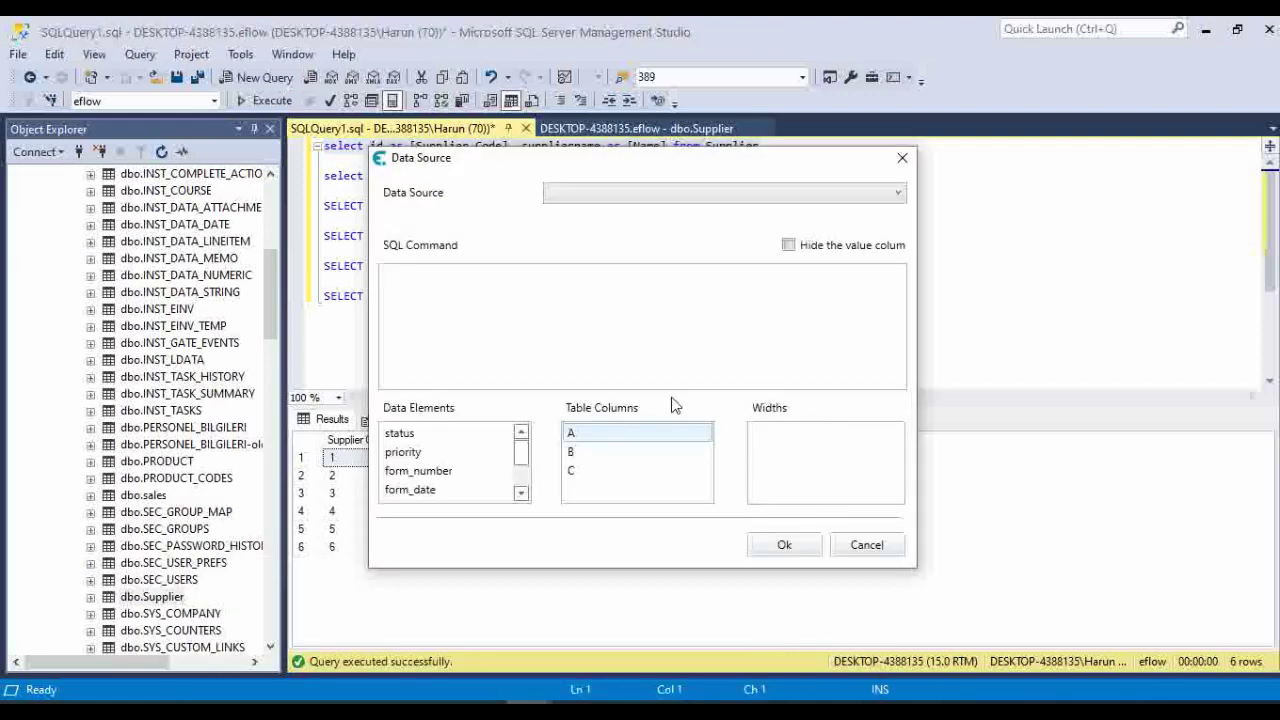
key(ctrl+v)
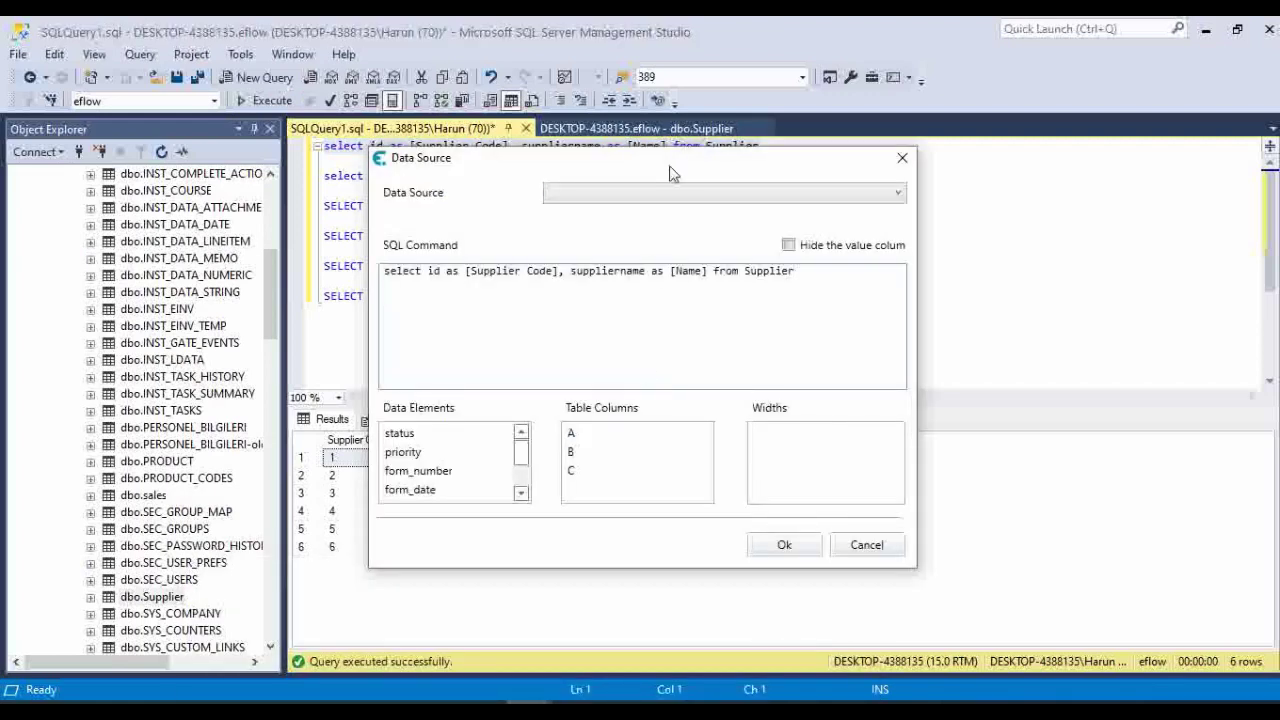
click(670, 195)
click(657, 217)
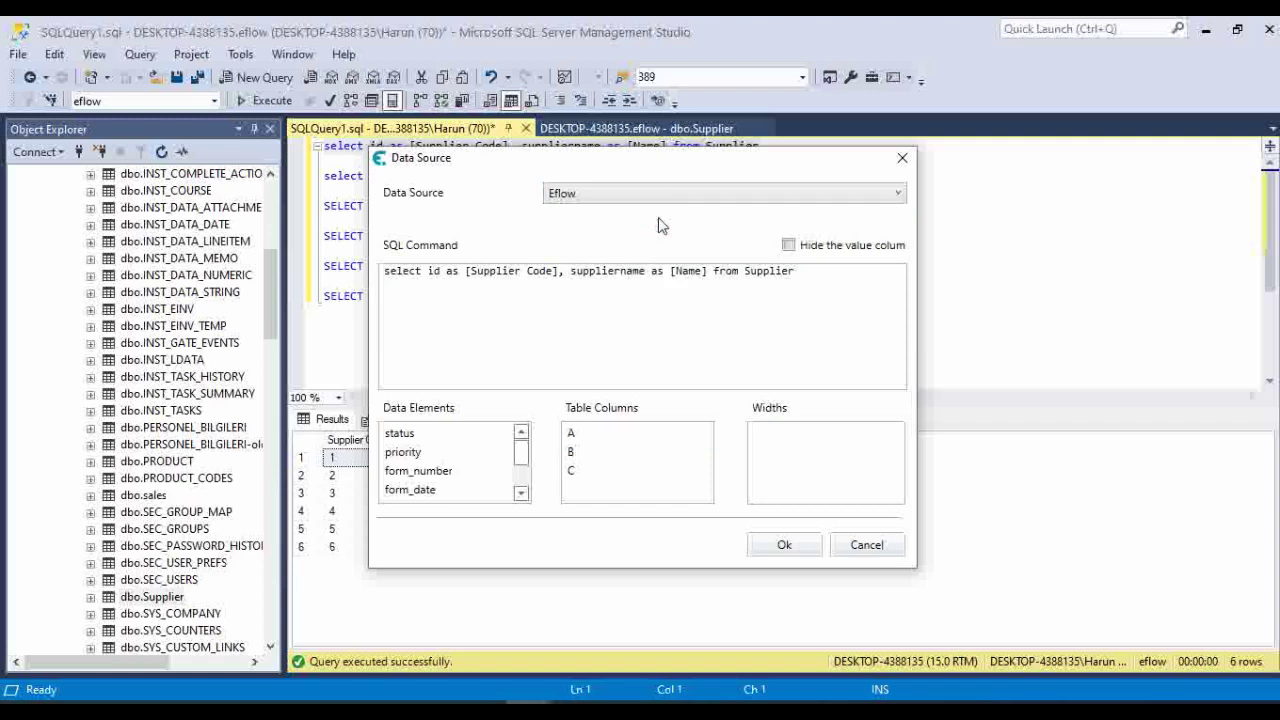
click(812, 544)
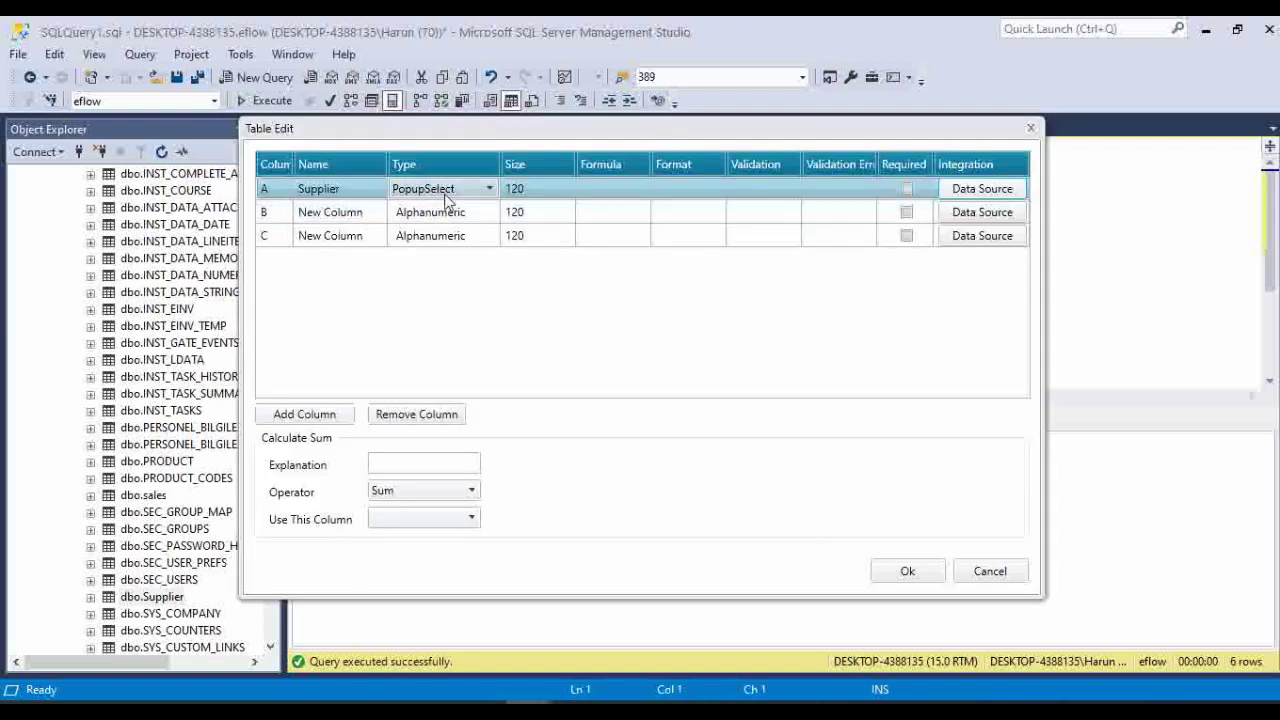
Name column B "Supply Date" and column C "Supplier Email".
click(367, 214)
click(370, 212)
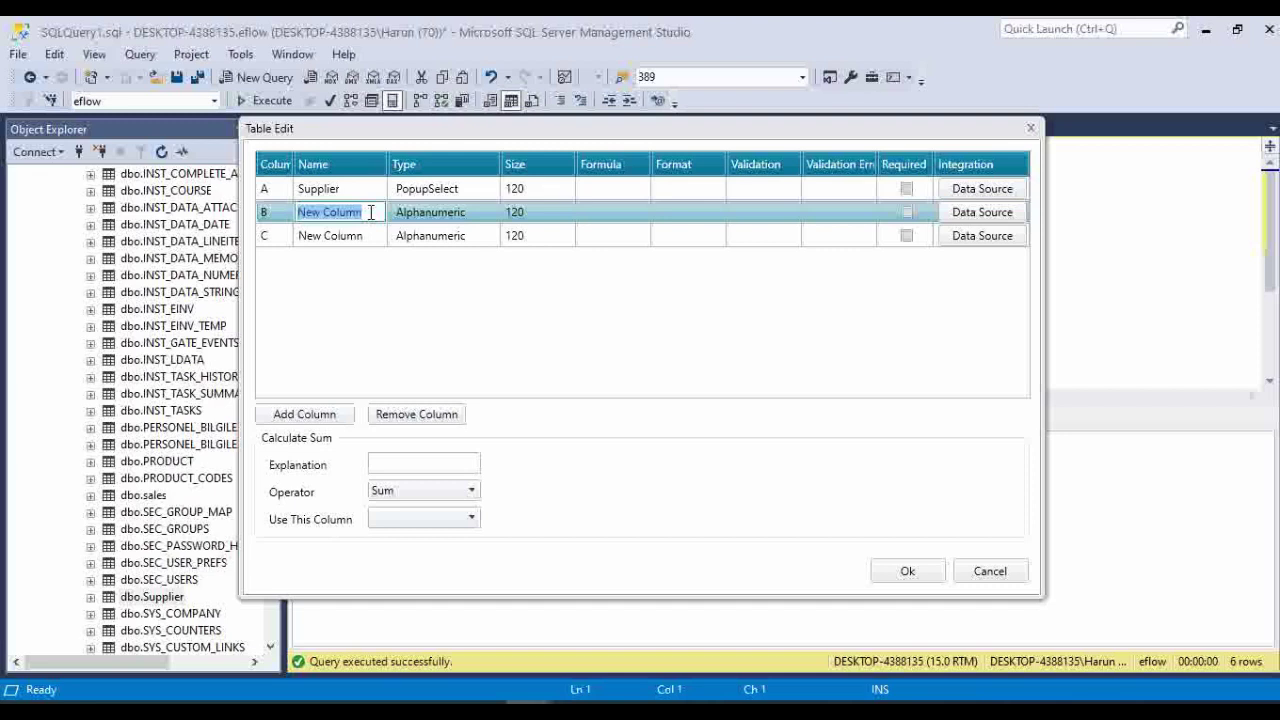
text(Supply Date)
click(369, 235)
click(369, 235)
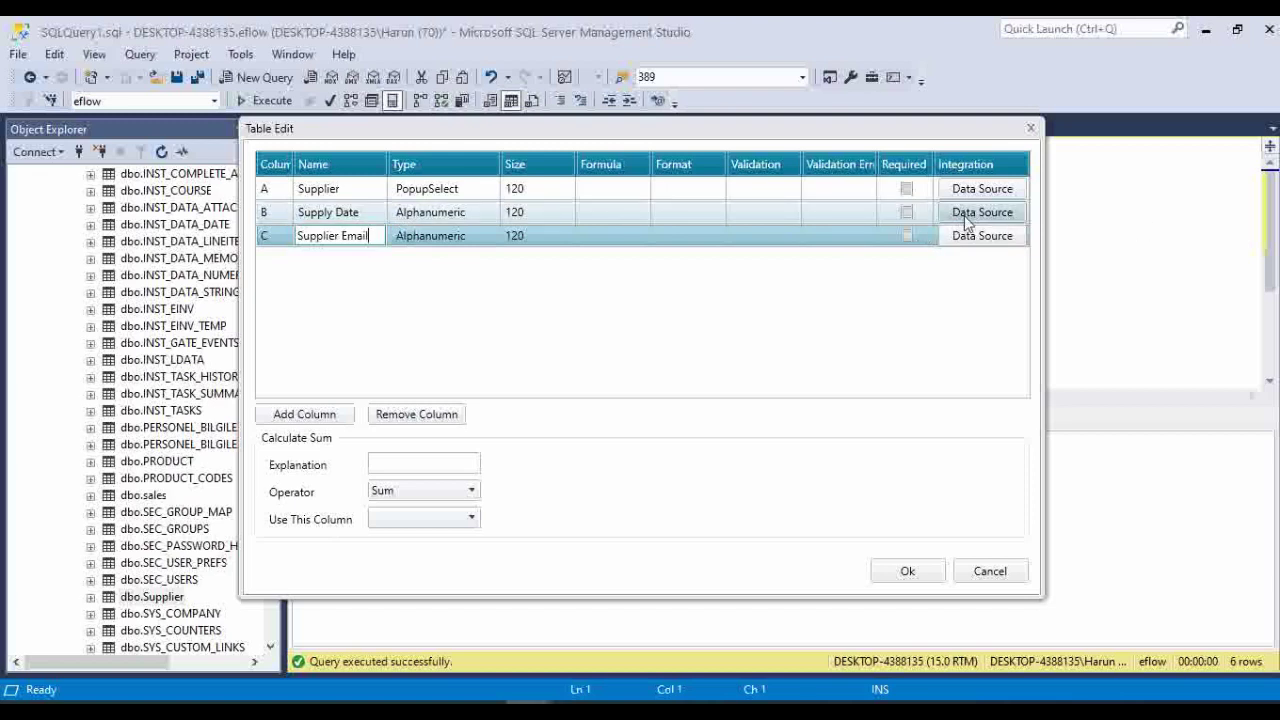
In SQL Server Management Studio, run the supplydate query for id=2 and copy the supplydate query that uses id=$A$.
click(714, 711)
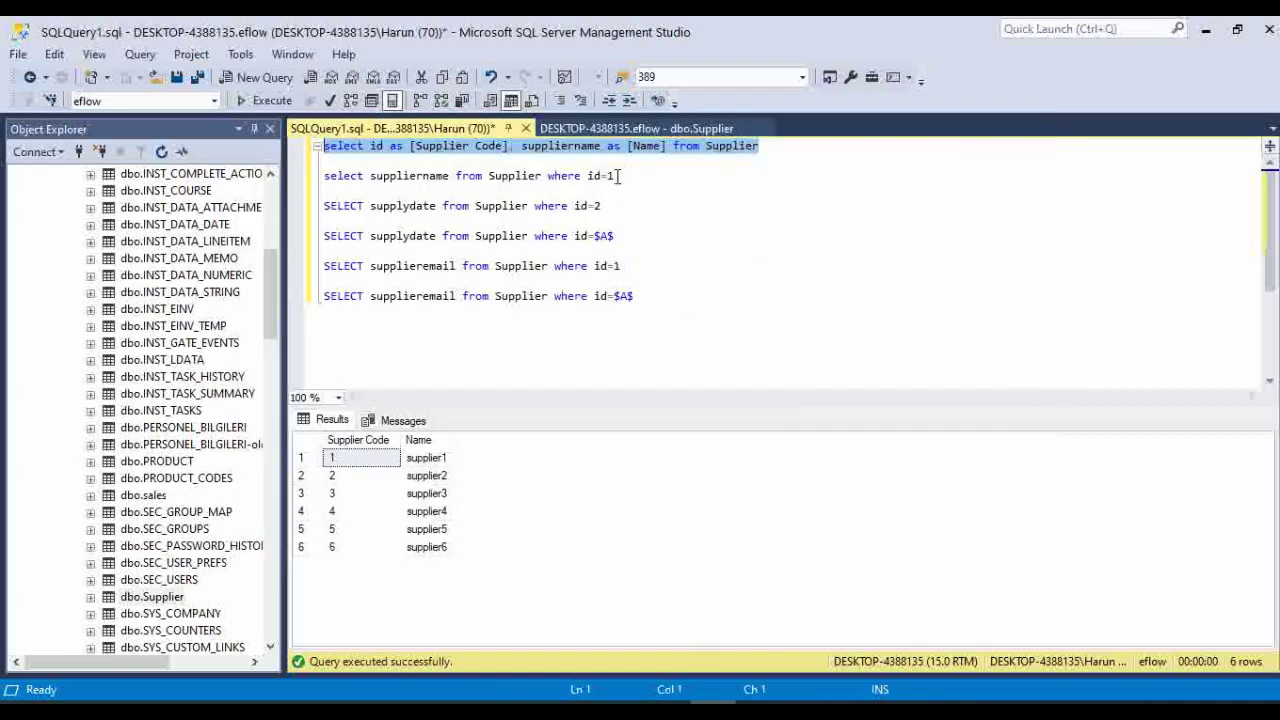
drag(610, 205, 323, 205)
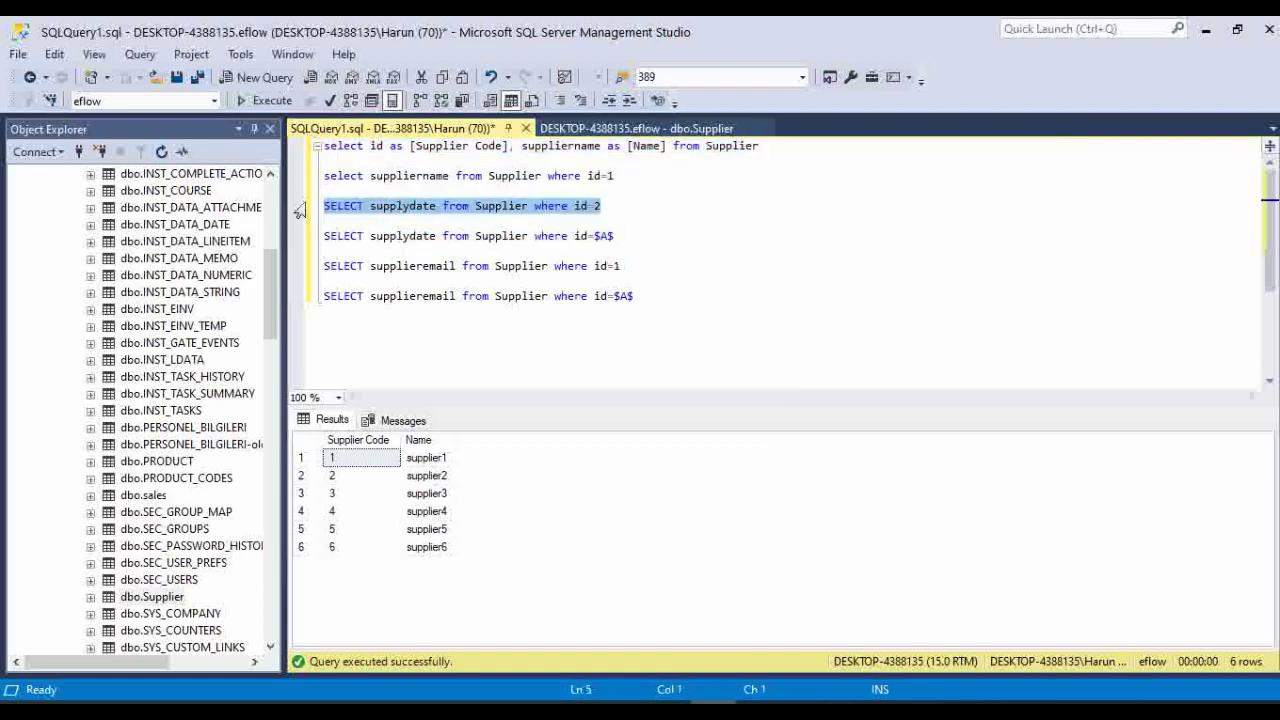
click(249, 106)
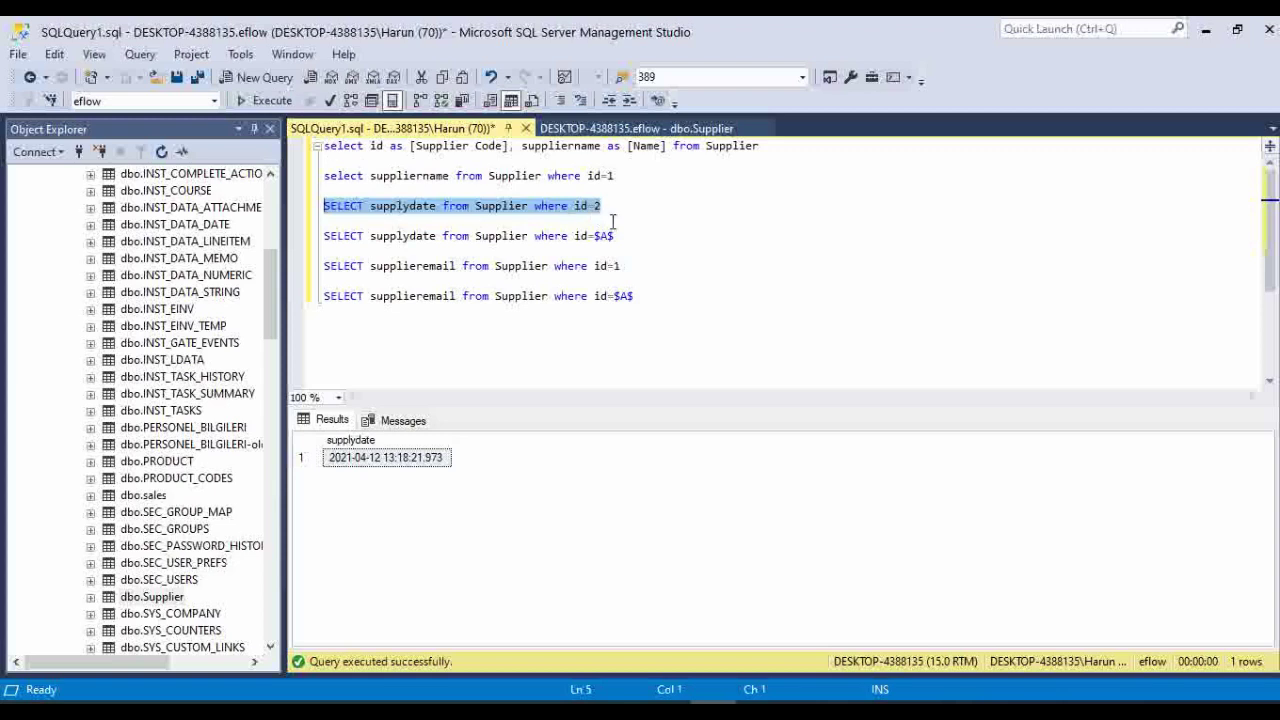
click(613, 226)
drag(620, 236, 323, 233)
key(ctrl+c)
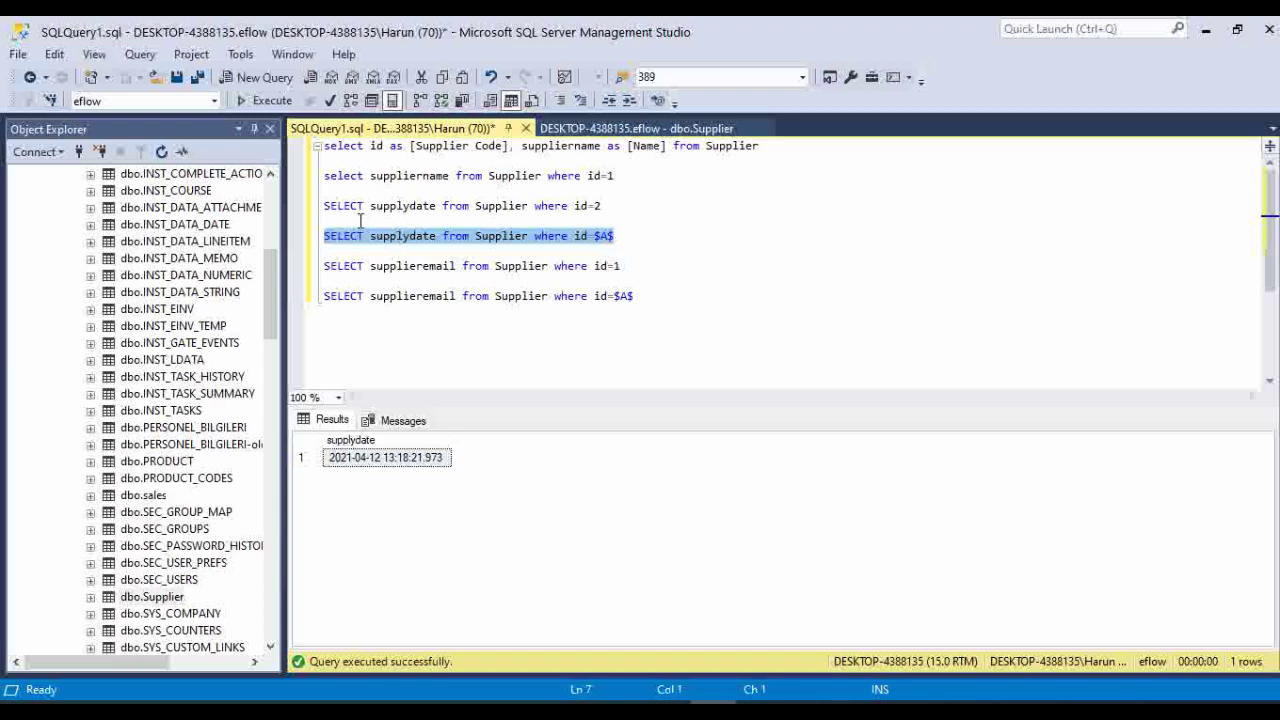
In E-Flow Designer, set the Supply Date column's data source to Eflow with "SELECT supplydate from Supplier where id=$A$", and recheck the saved setting.
click(528, 702)
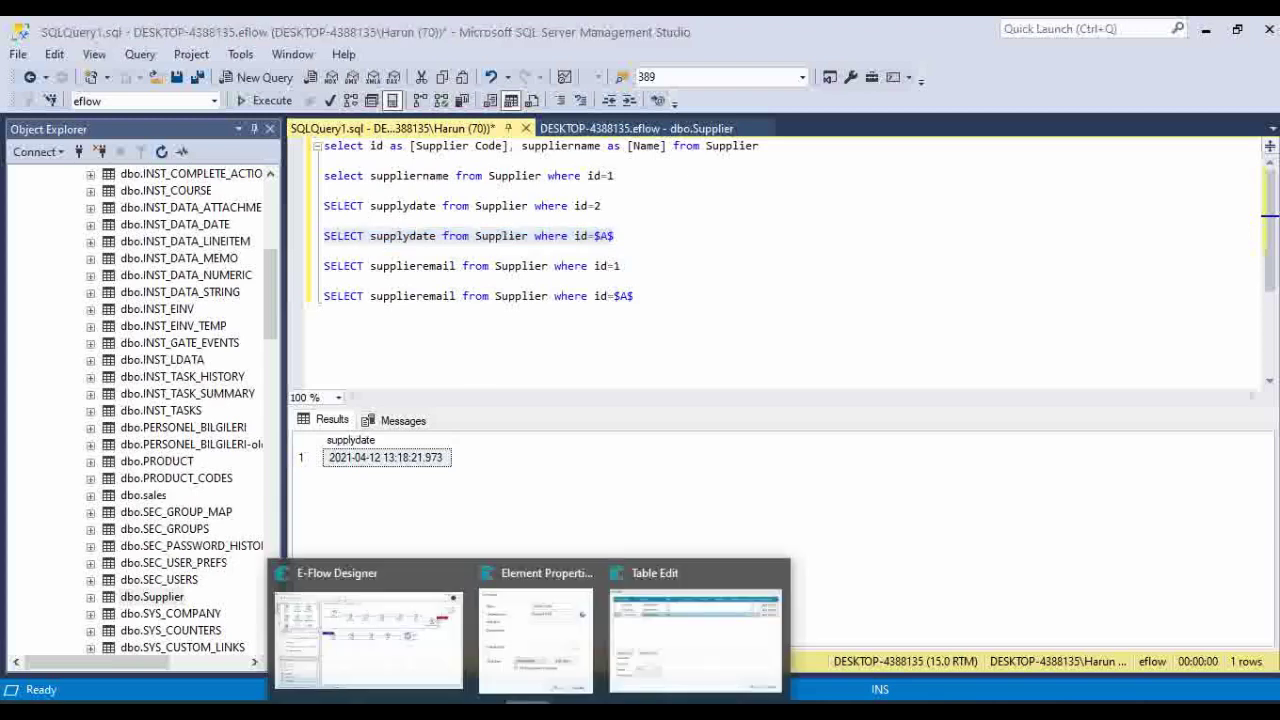
click(695, 630)
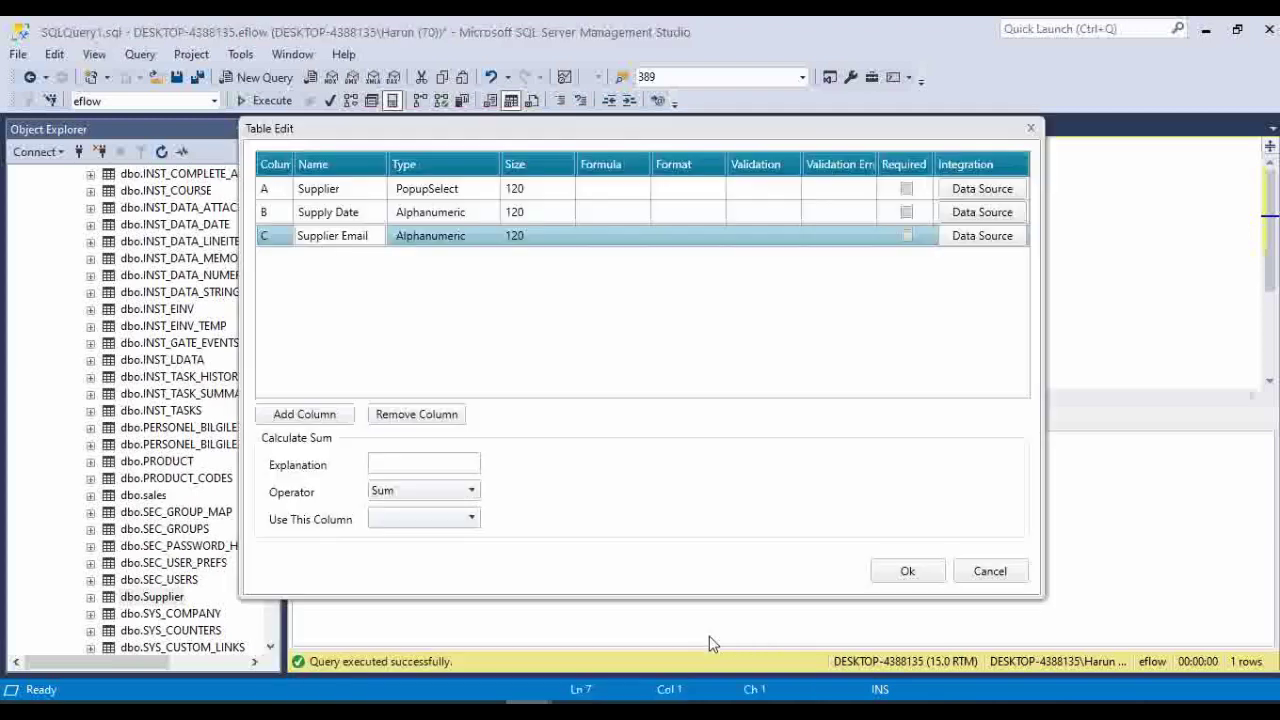
click(968, 214)
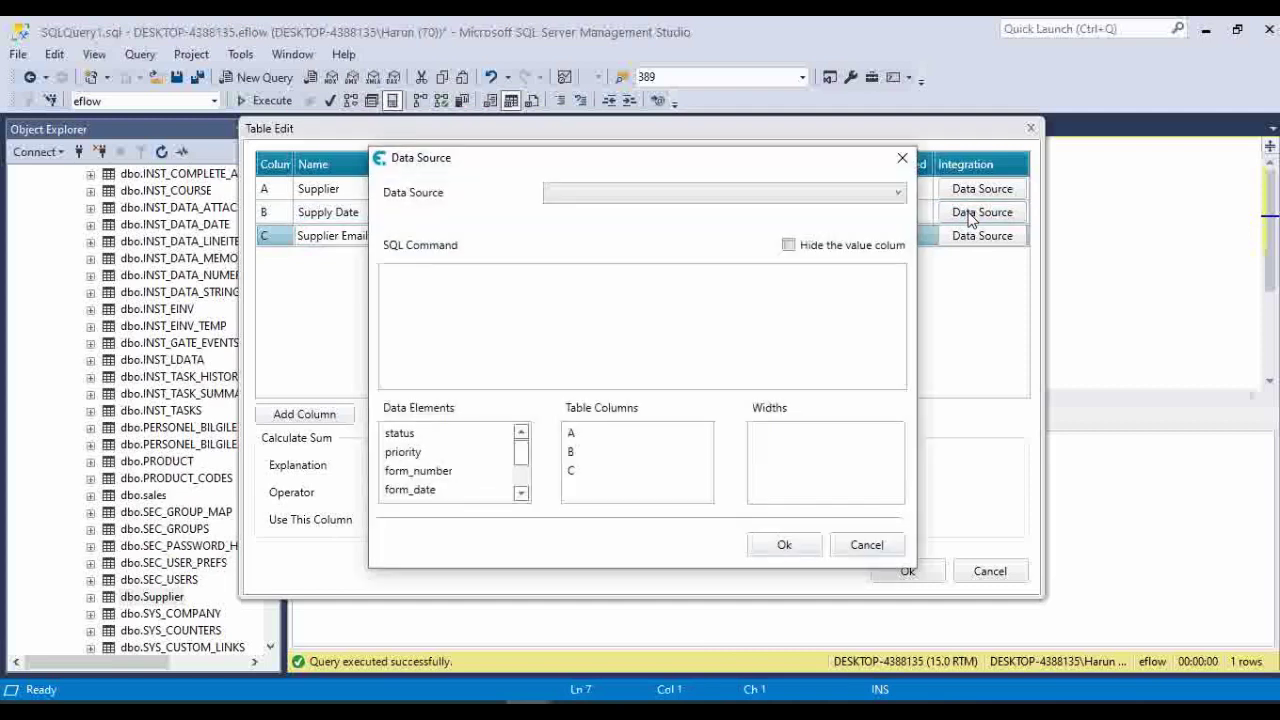
click(800, 198)
click(770, 214)
click(657, 326)
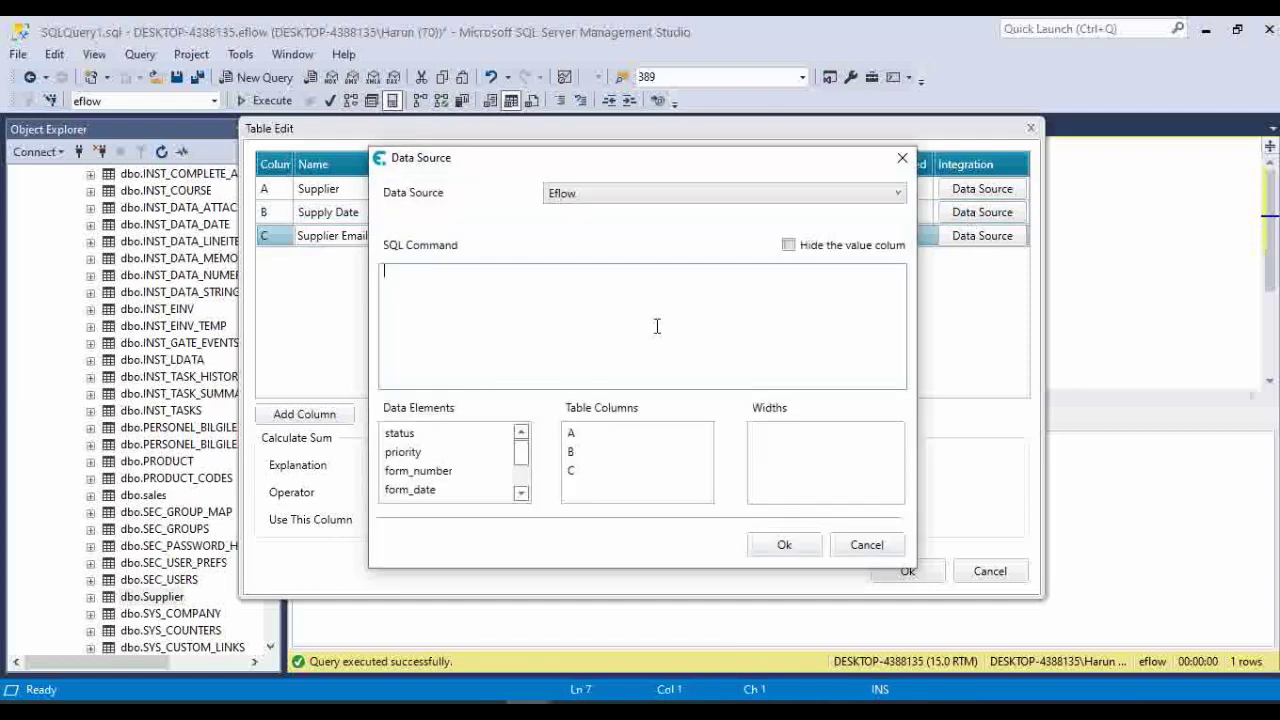
key(ctrl+v)
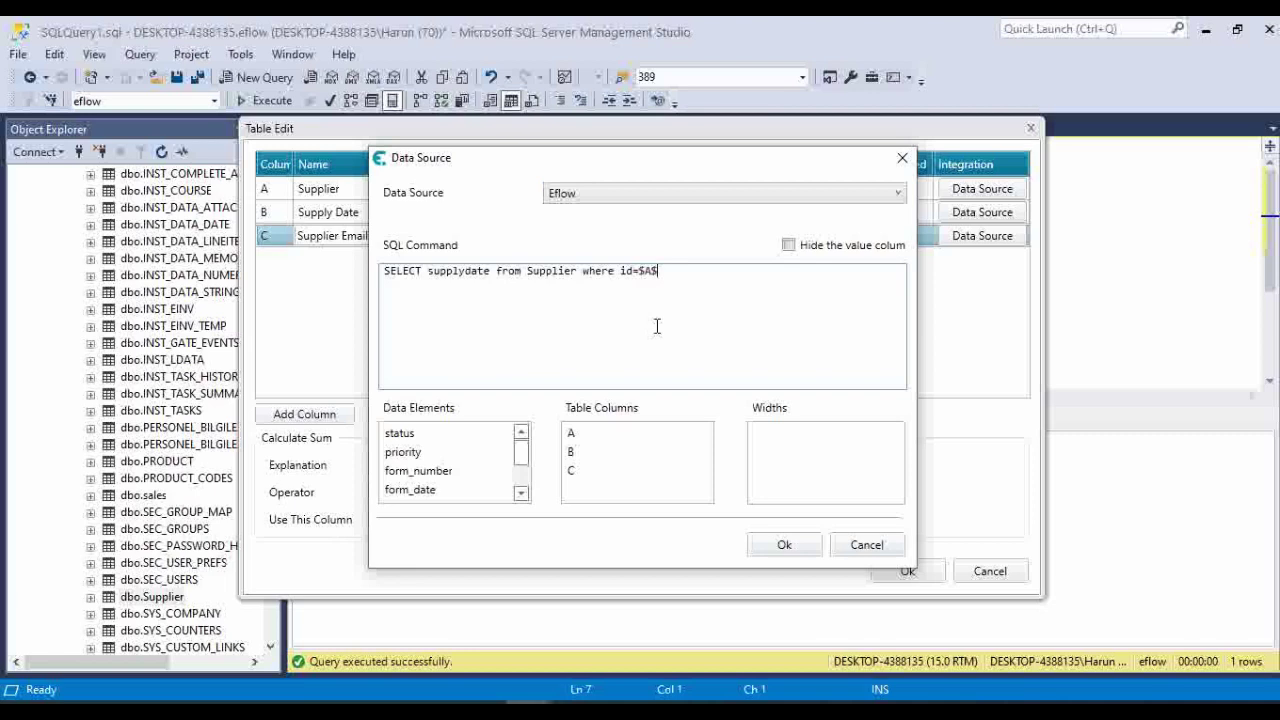
click(800, 545)
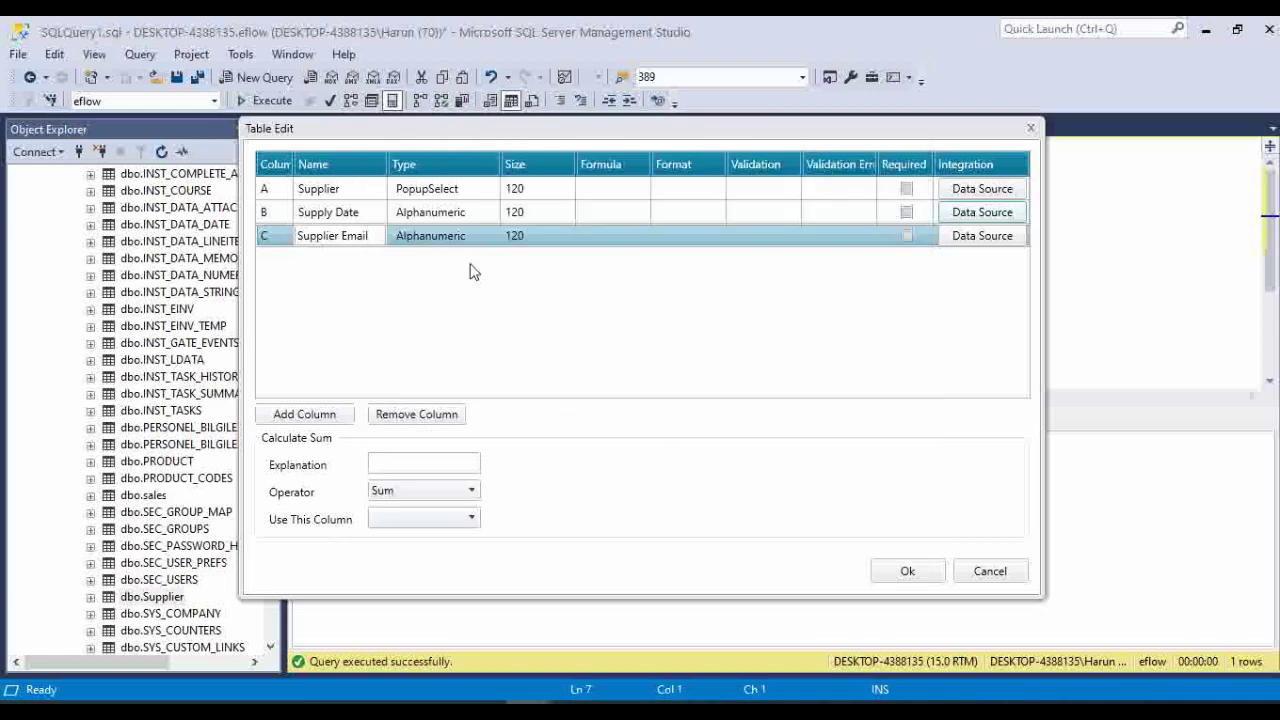
click(963, 214)
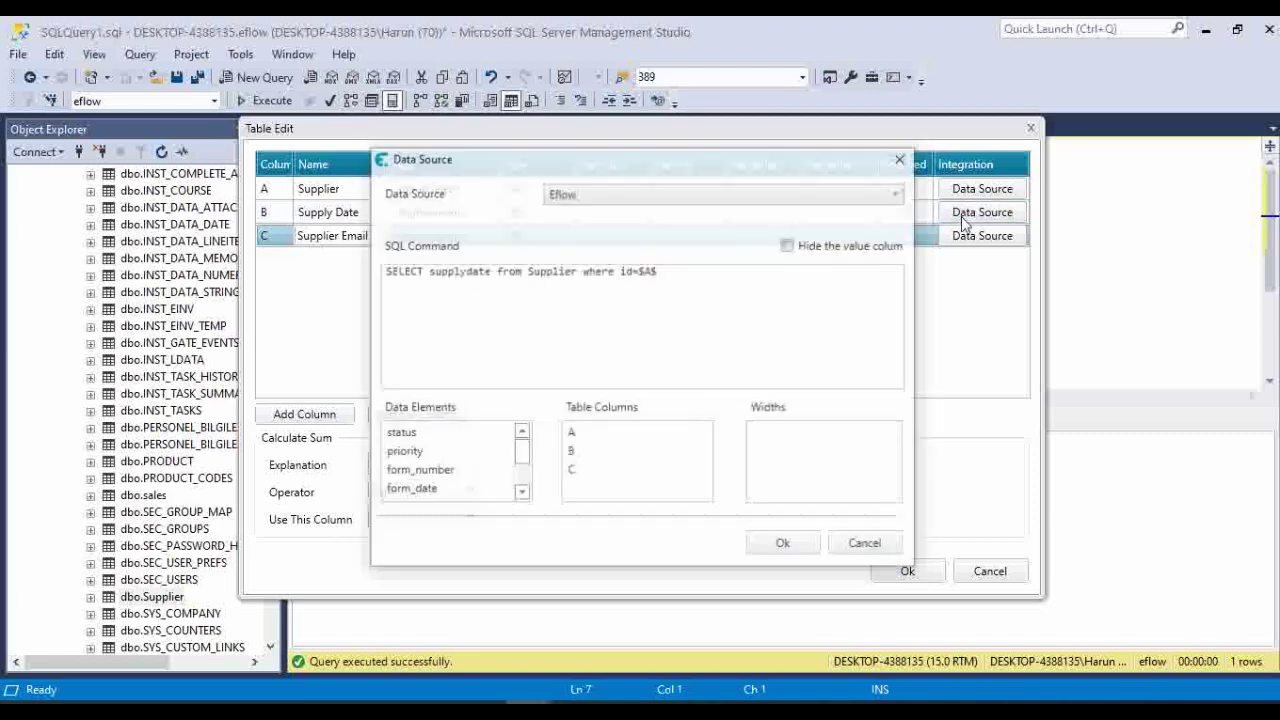
click(782, 545)
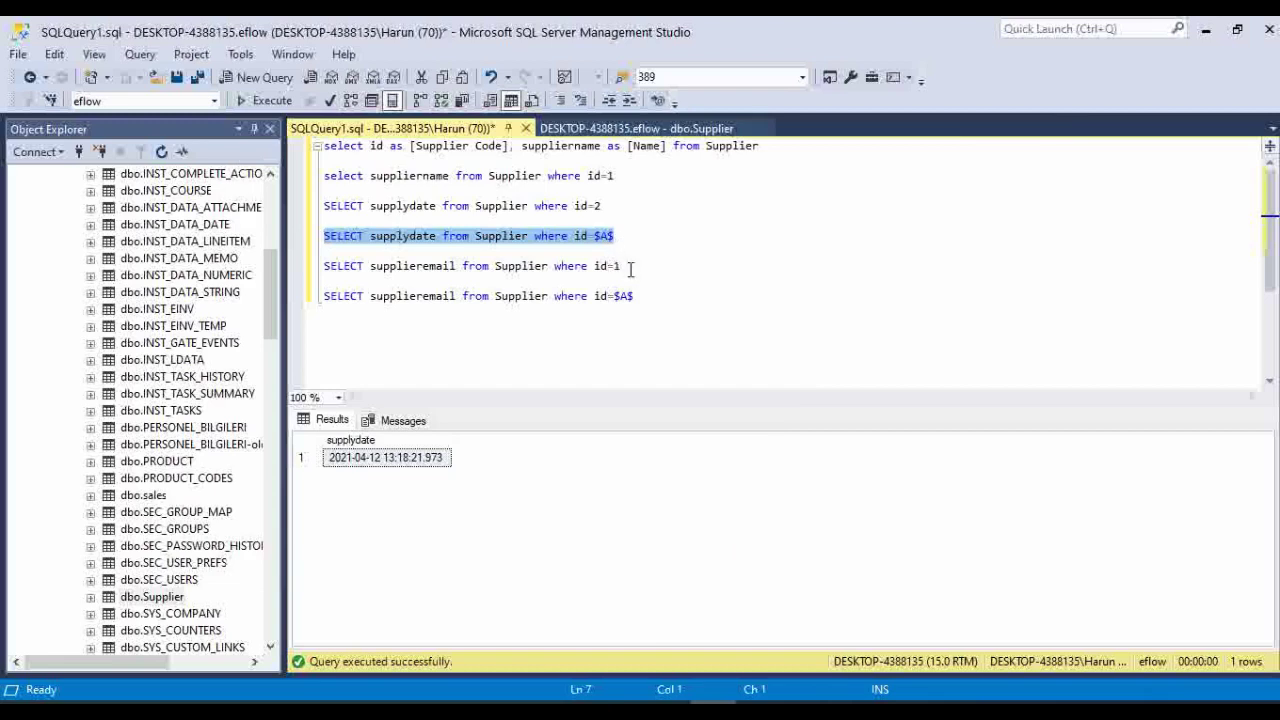
In SQL Server Management Studio, run the supplieremail query for id=1 and copy the supplieremail query that uses id=$A$.
drag(631, 268, 323, 266)
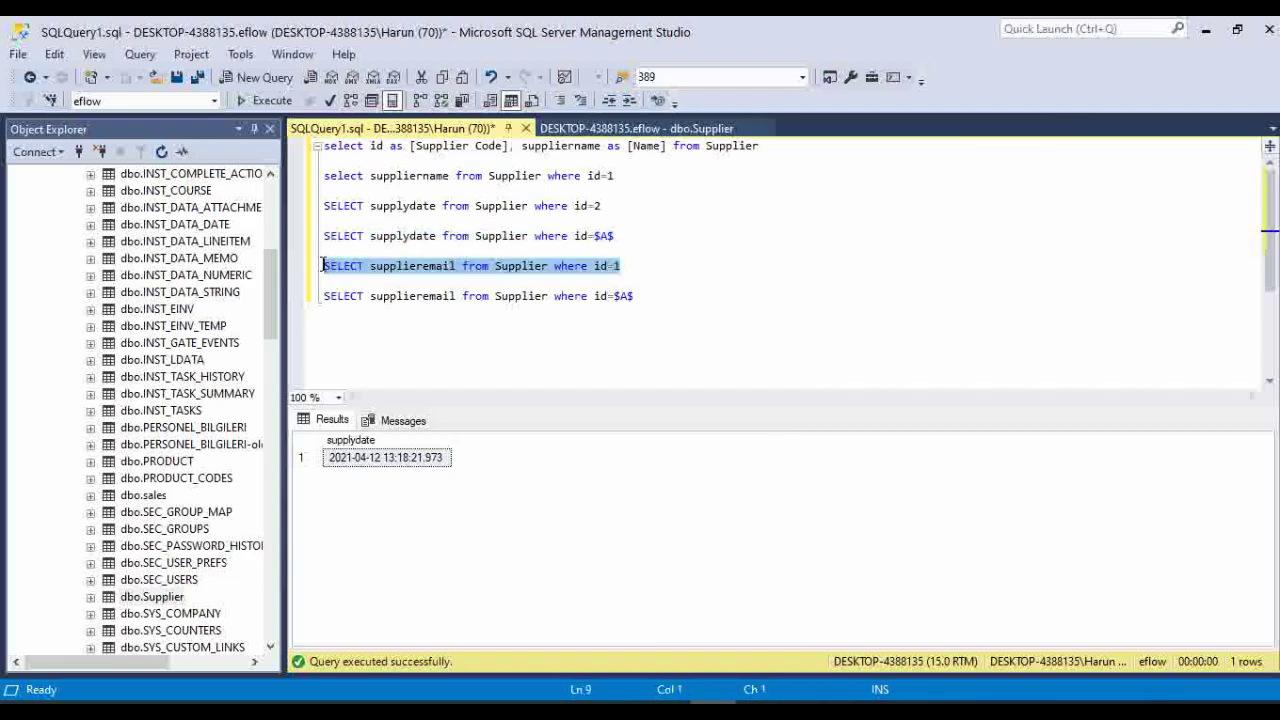
click(240, 104)
click(640, 296)
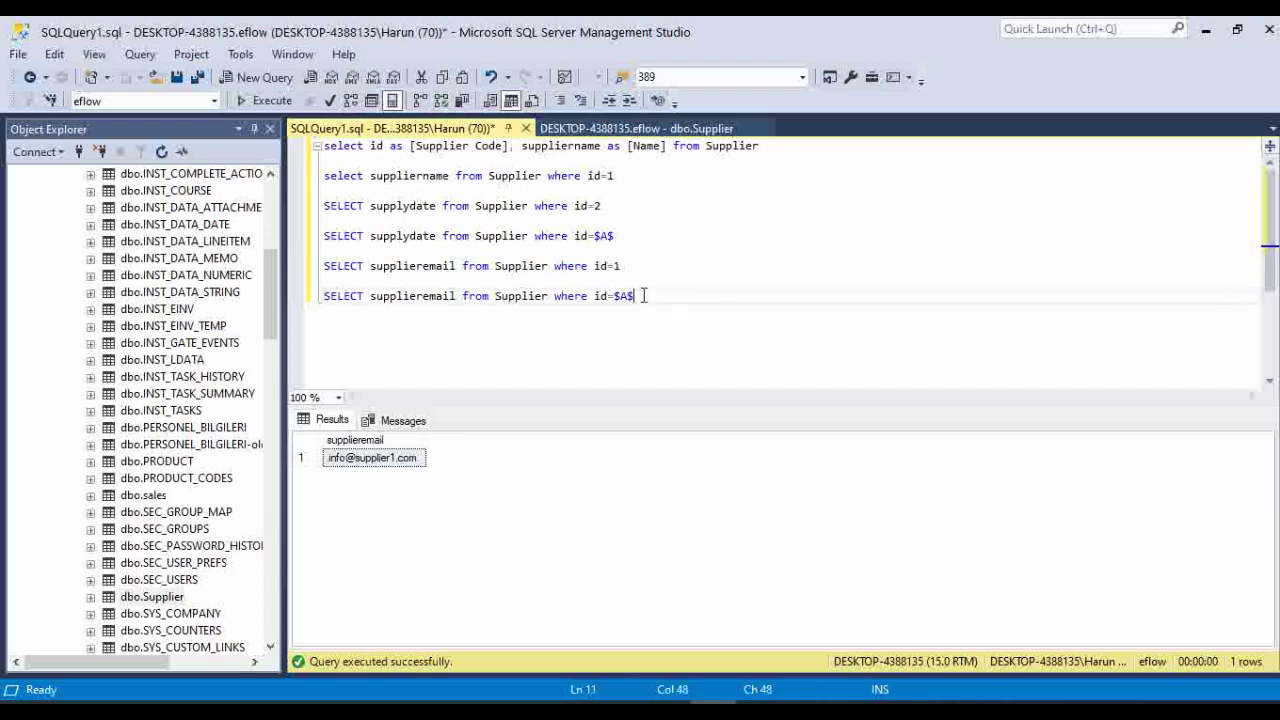
drag(643, 296, 323, 296)
key(ctrl+c)
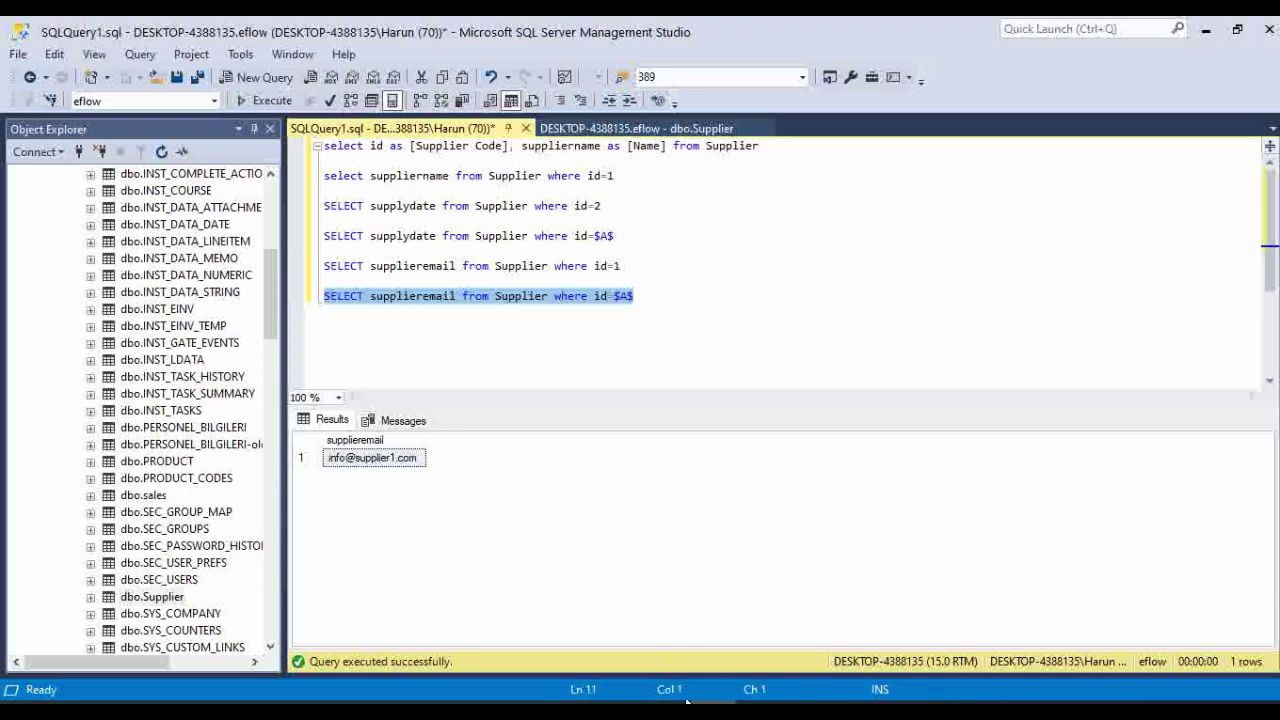
In E-Flow Designer, set the Supplier Email column's data source to Eflow with the SQL command "SELECT supplieremail from Supplier where id=$A$".
click(528, 710)
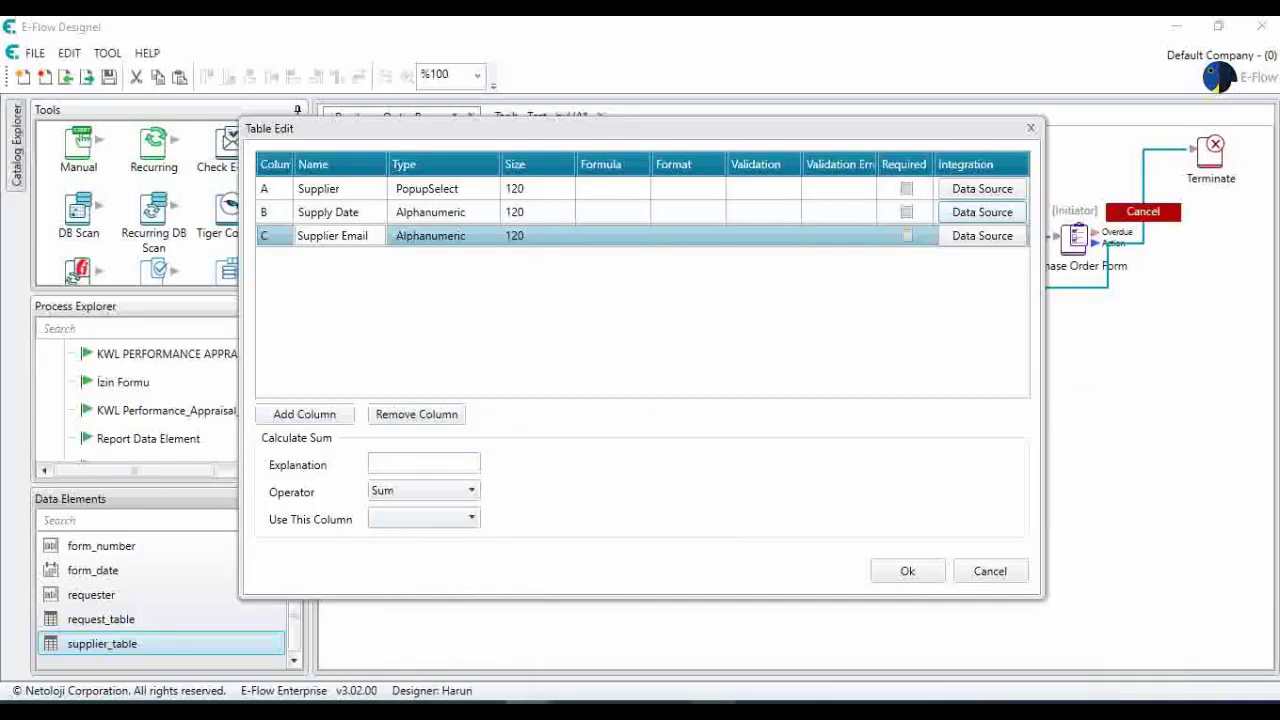
click(976, 240)
key(ctrl+v)
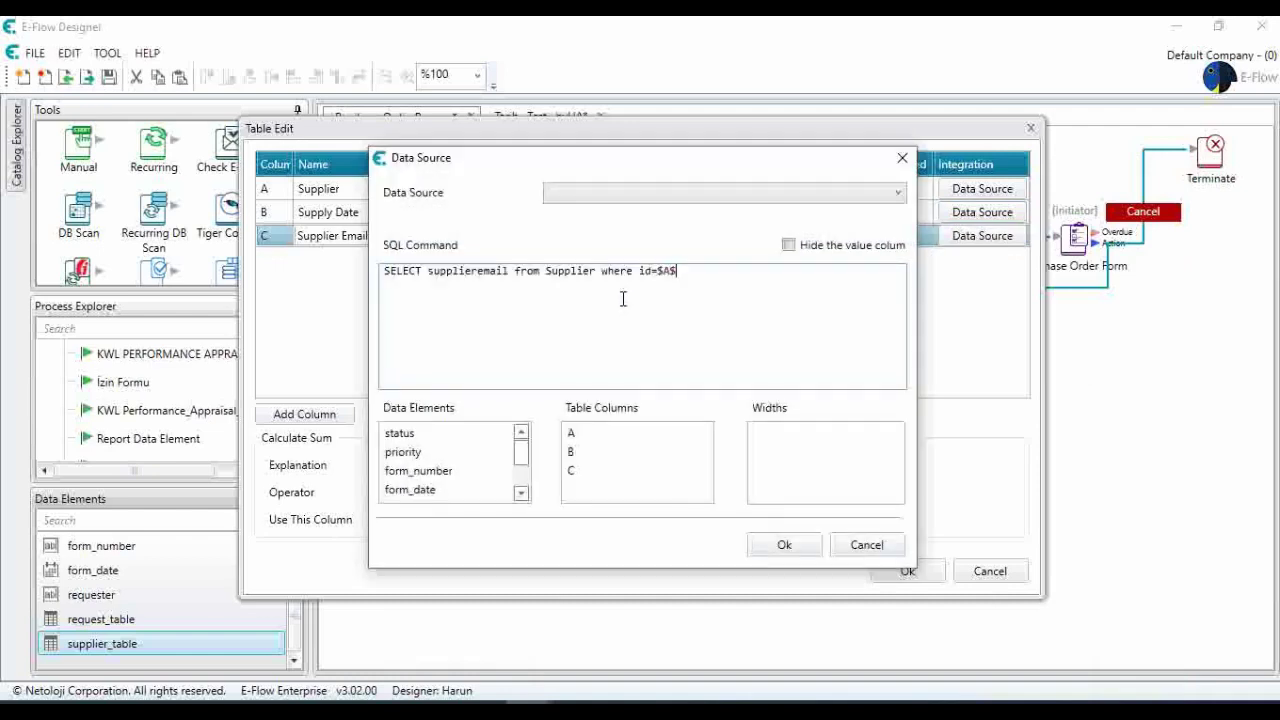
click(680, 195)
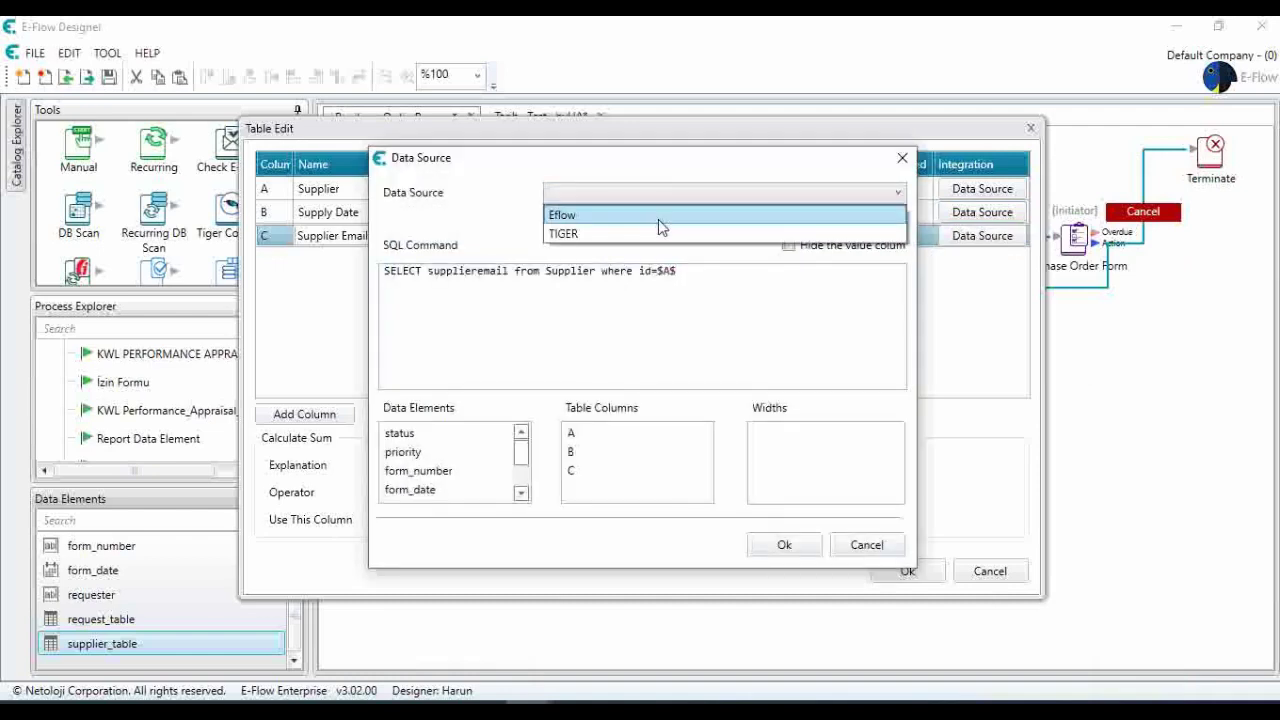
click(658, 218)
click(786, 545)
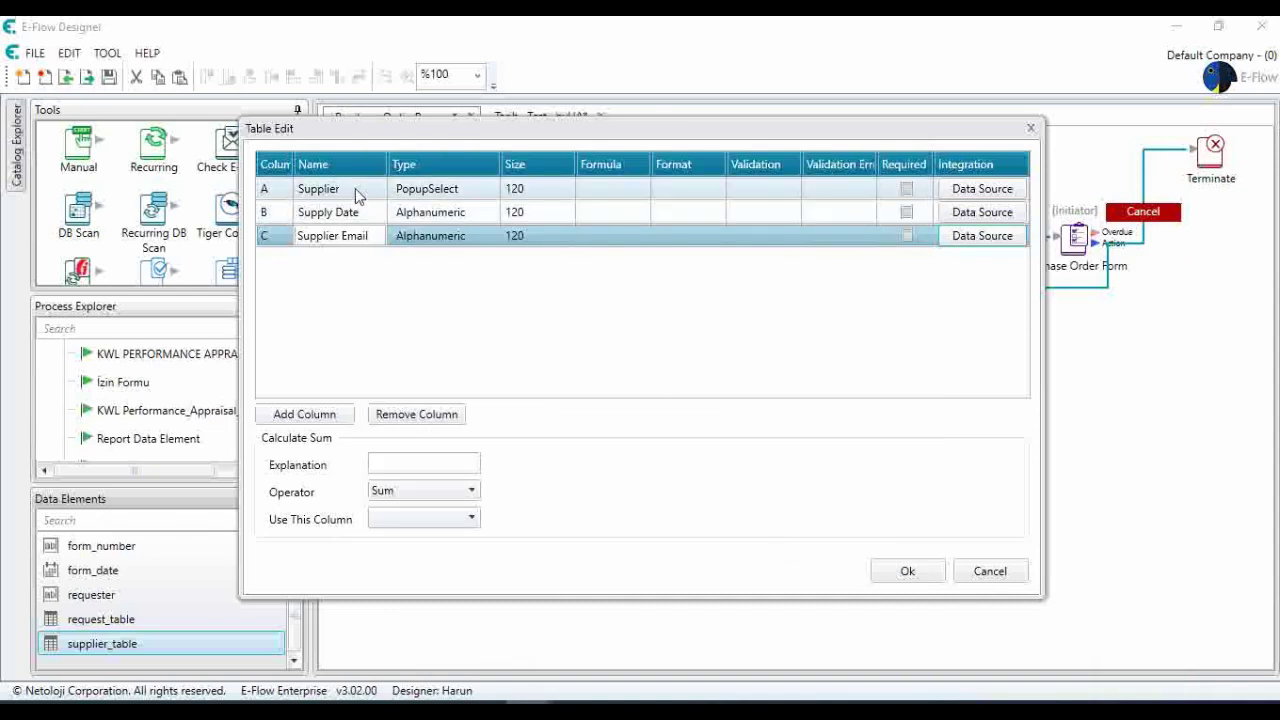
Accept the Supplier Table's column definitions and the supplier_table element properties.
click(352, 235)
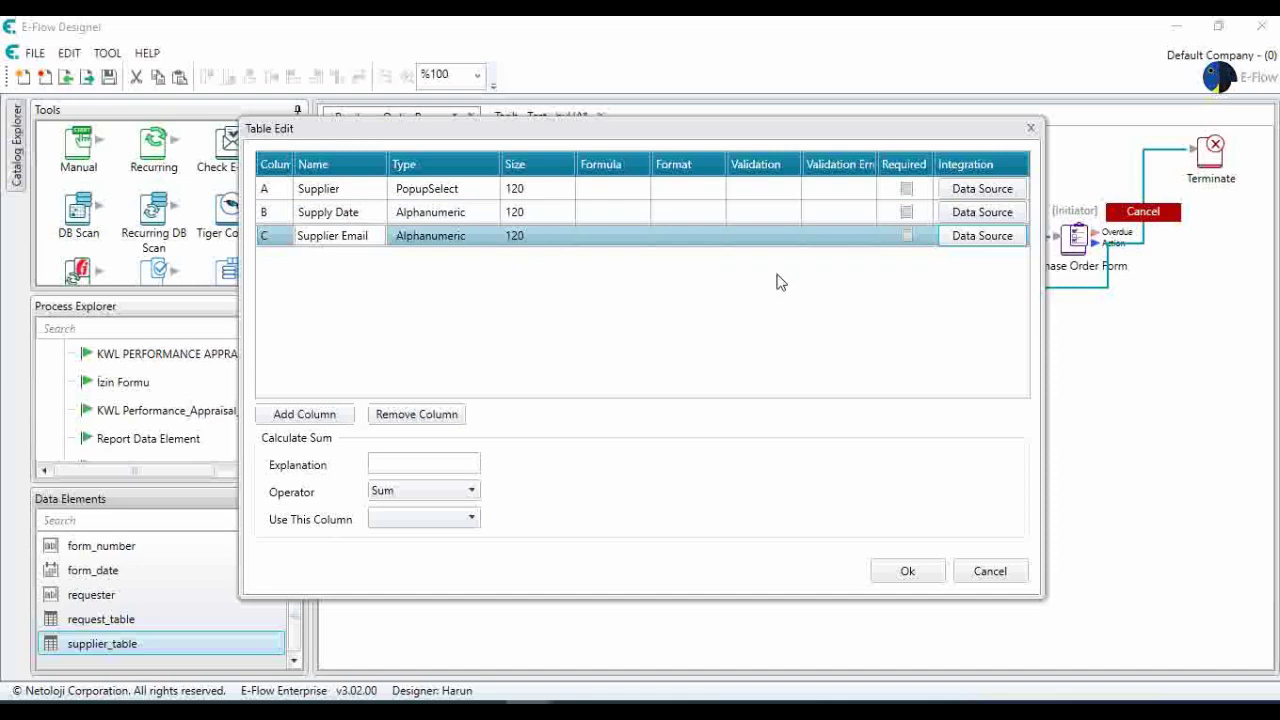
click(909, 572)
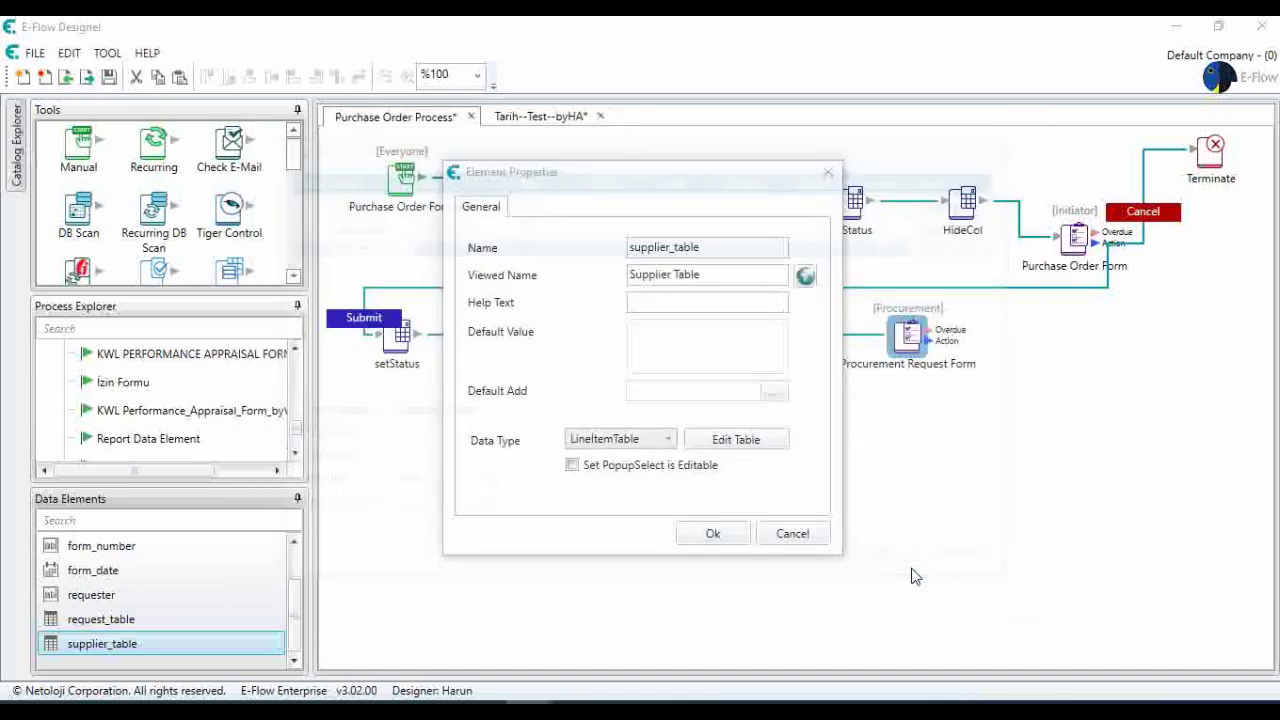
click(727, 535)
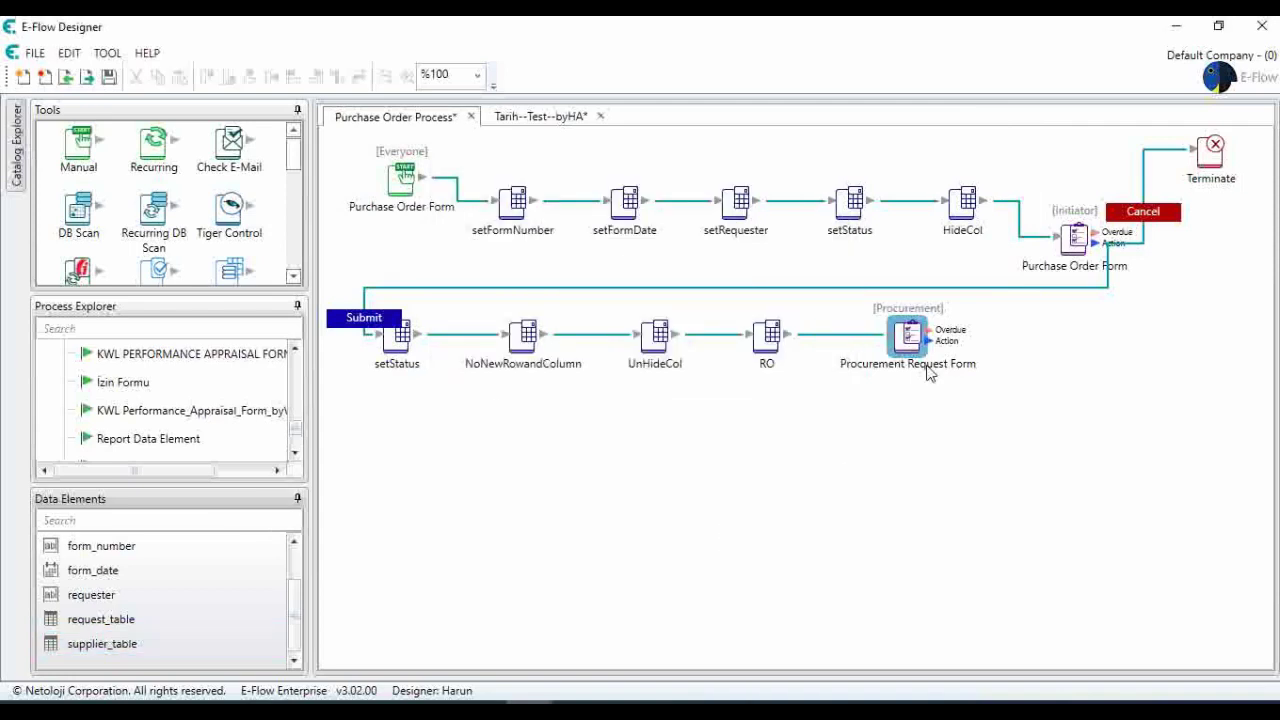
Duplicate the Procurement Request Form, place the copy to the right of the original, and connect the original's Action output to it.
click(903, 340)
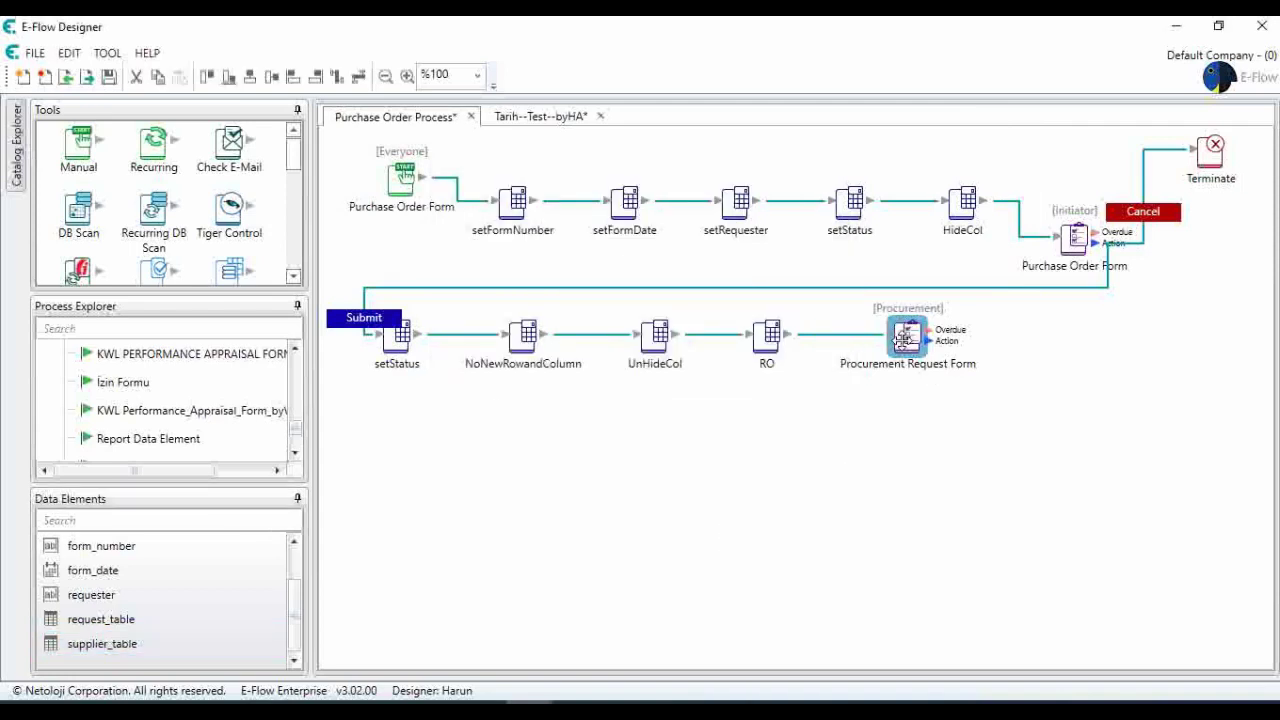
key(ctrl+c)
key(ctrl+v)
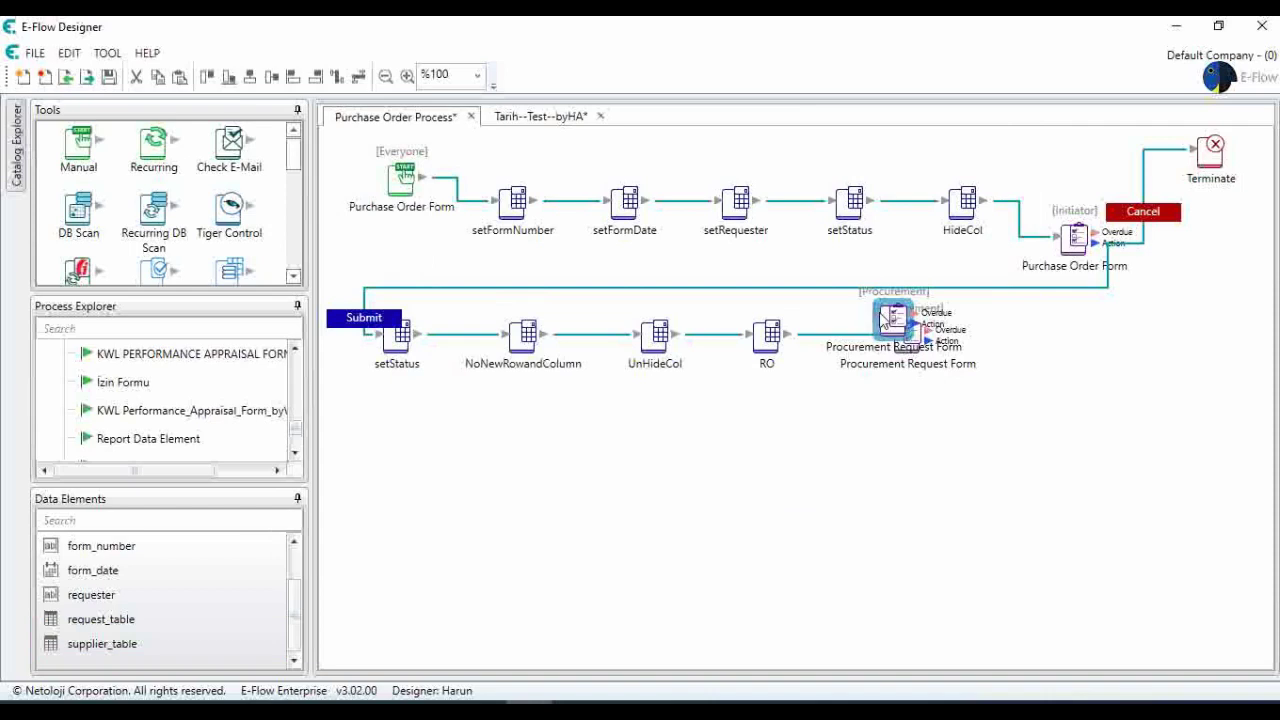
drag(889, 316, 1136, 337)
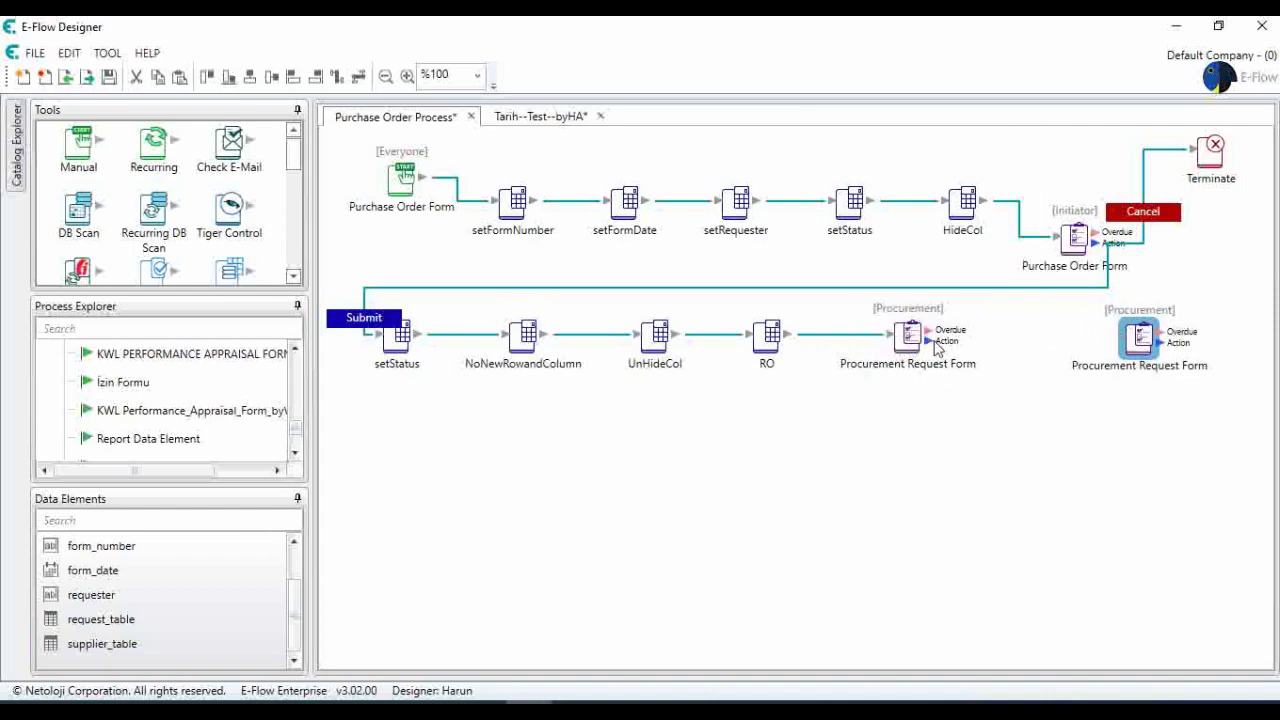
drag(925, 338, 1130, 340)
Set the new connection's button text to "Supplier Selection" and its background color to dark blue.
double_click(1018, 347)
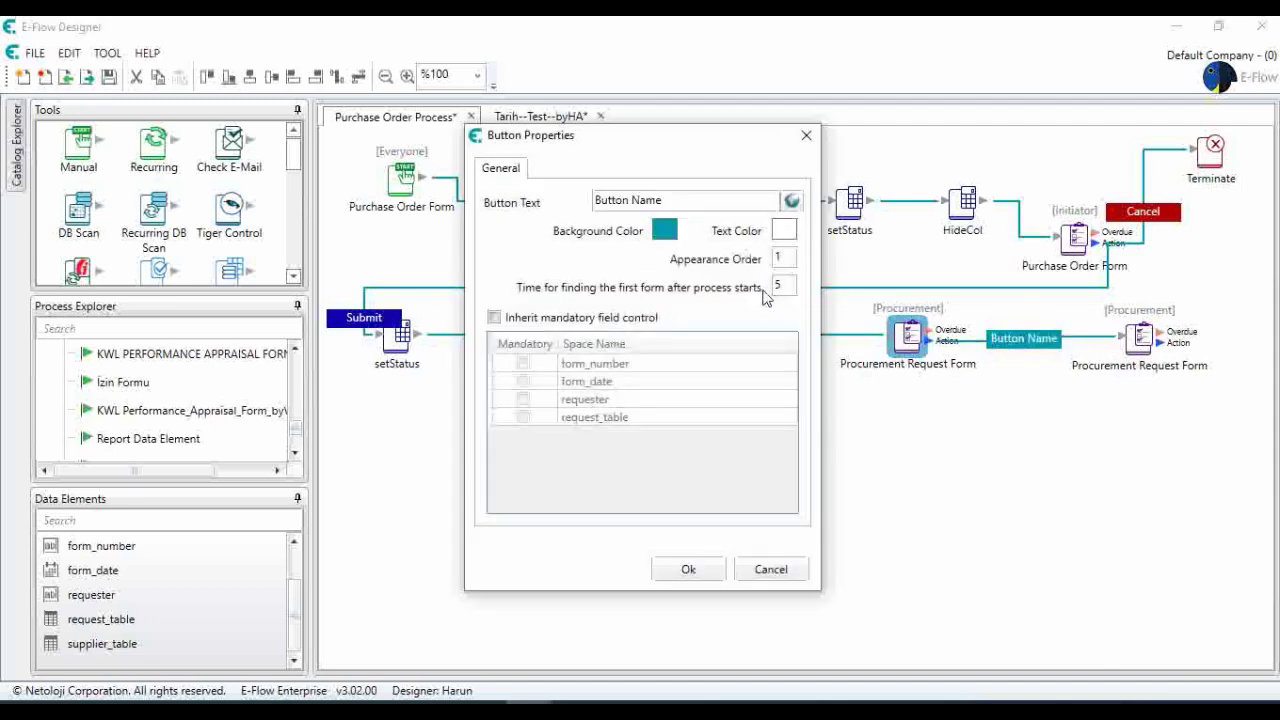
drag(674, 197, 491, 206)
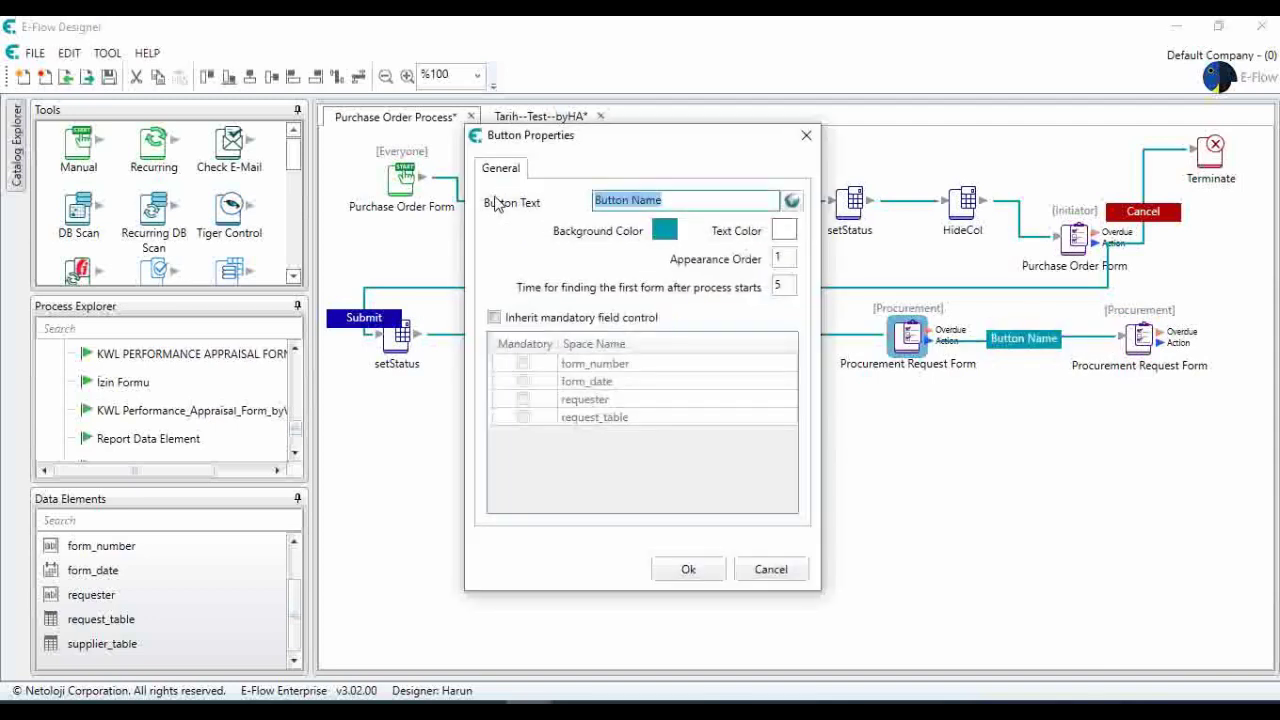
text(Selection)
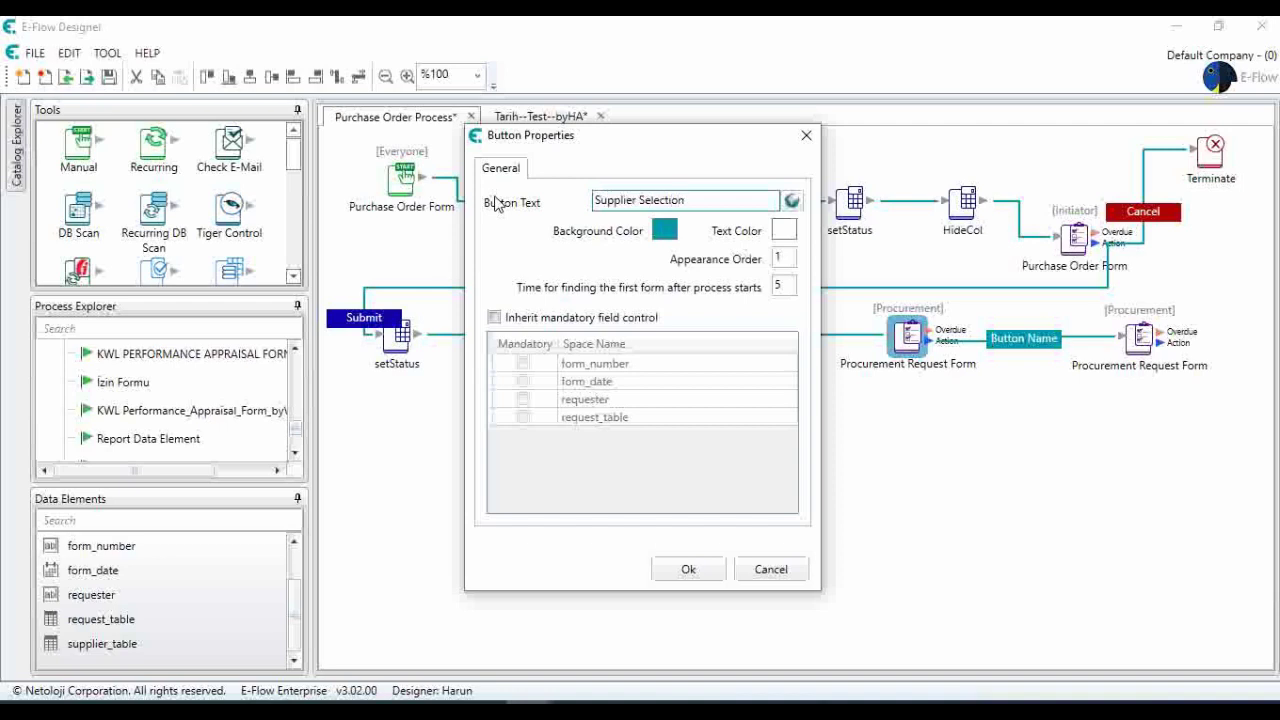
click(671, 236)
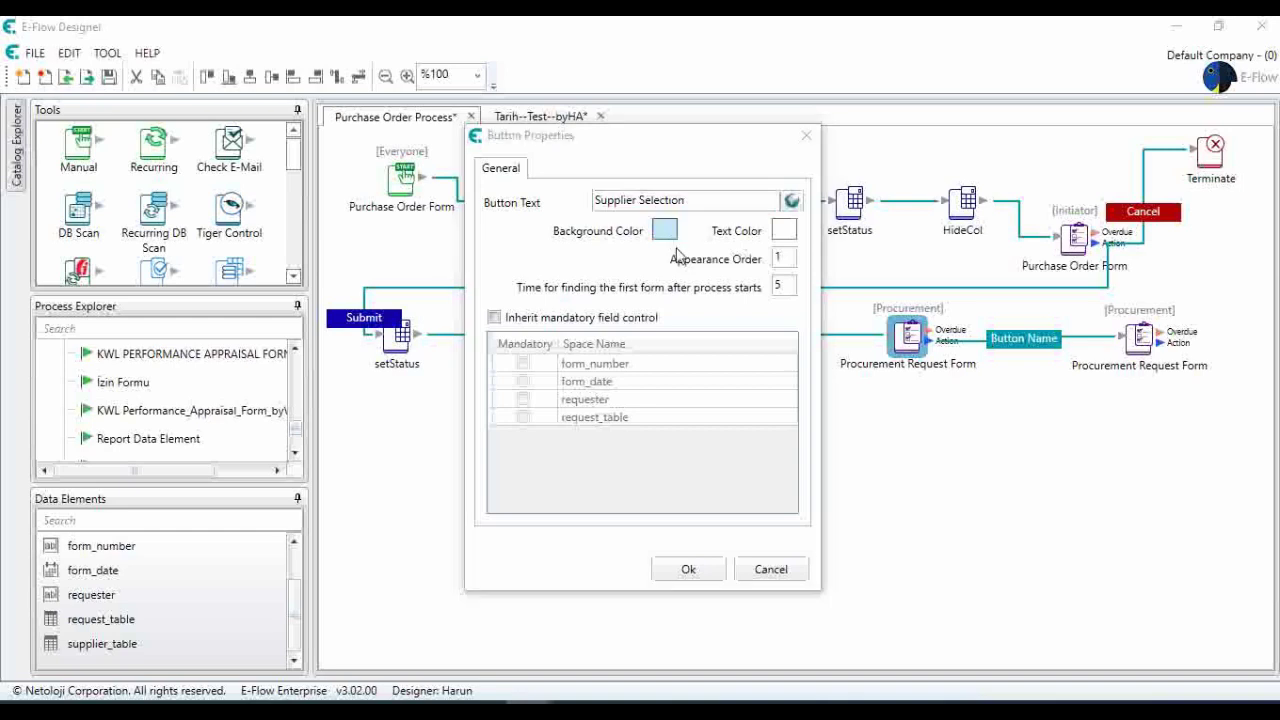
click(744, 330)
click(651, 489)
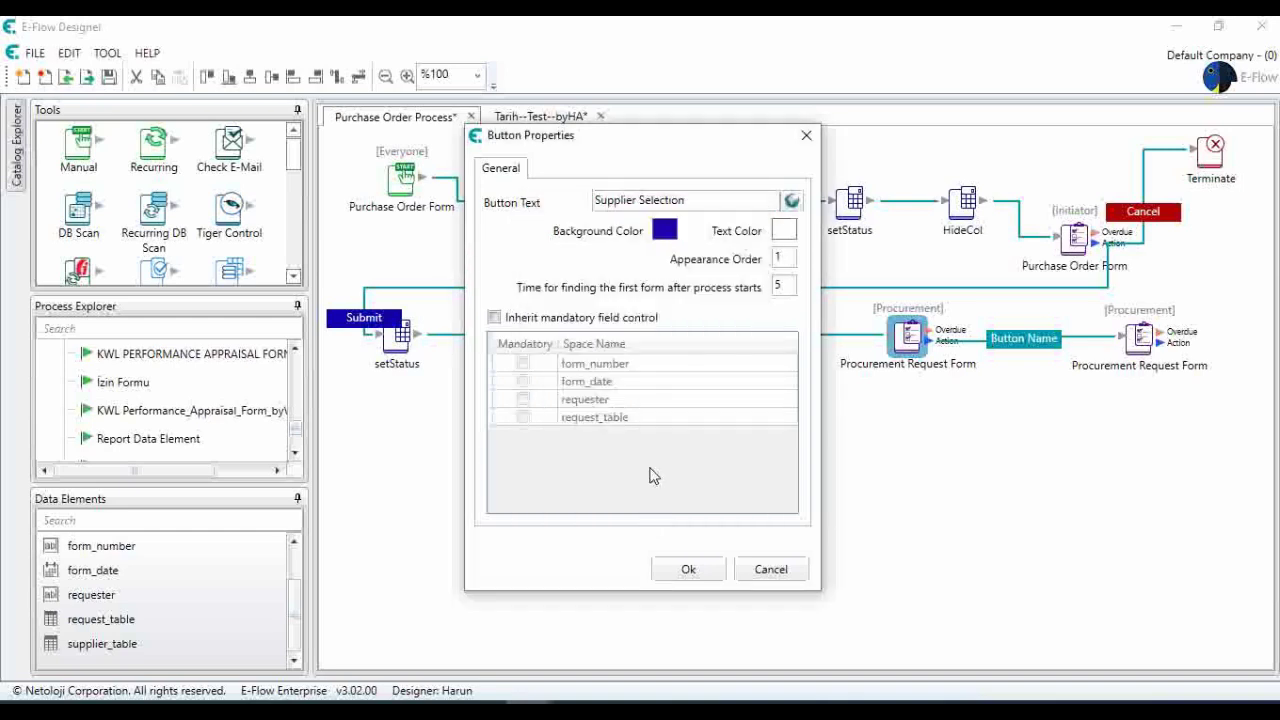
click(686, 572)
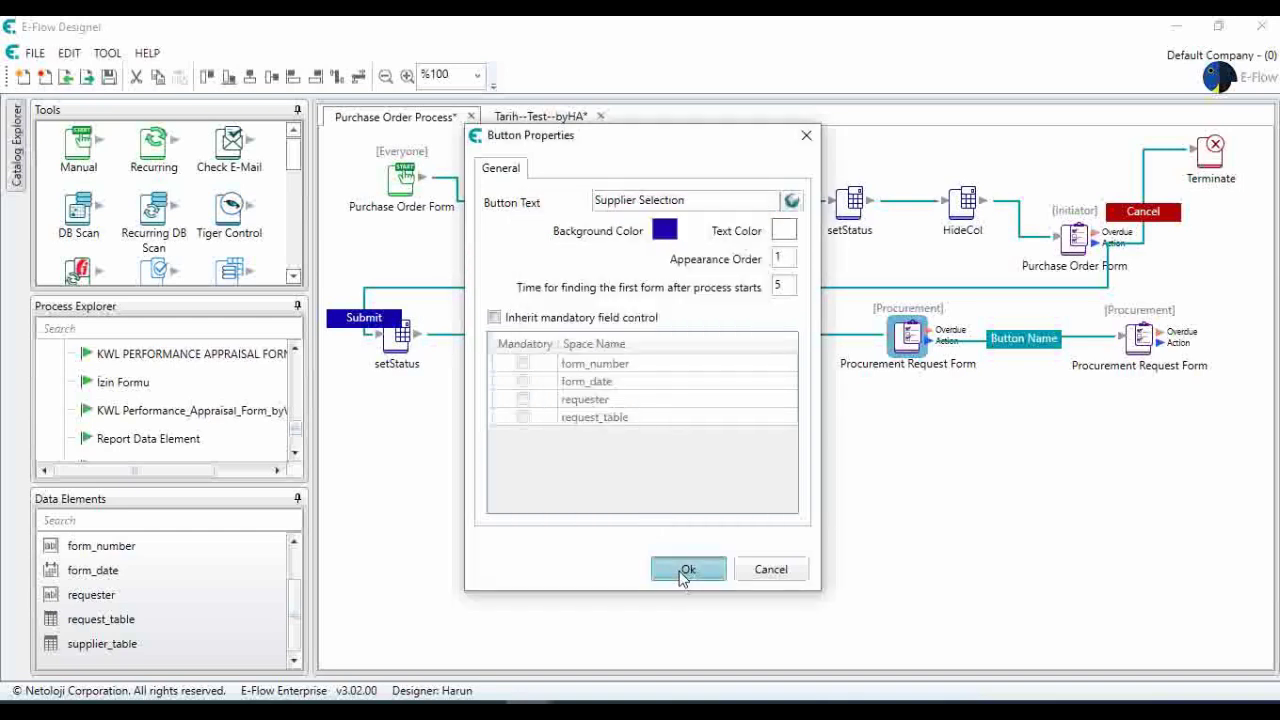
In the copied Procurement Request Form, show supplier_table and hide request_table, requester, form_date and form_number.
click(1140, 340)
double_click(1140, 340)
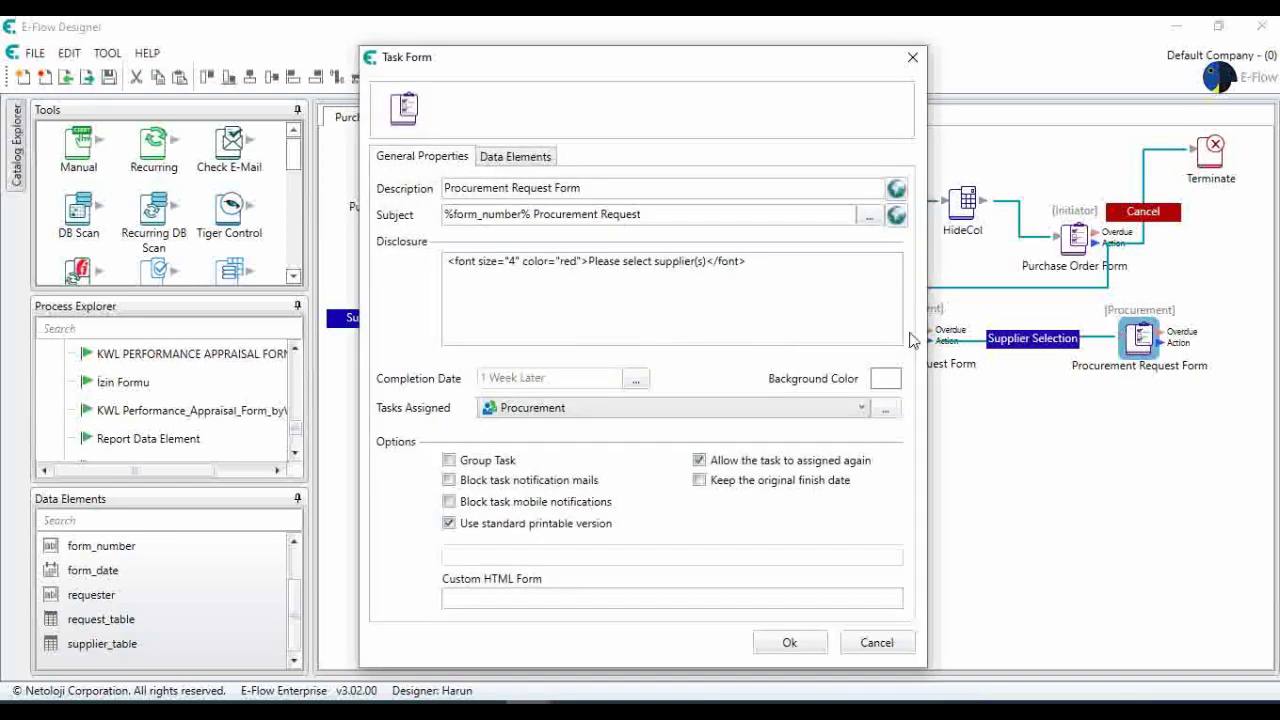
click(516, 156)
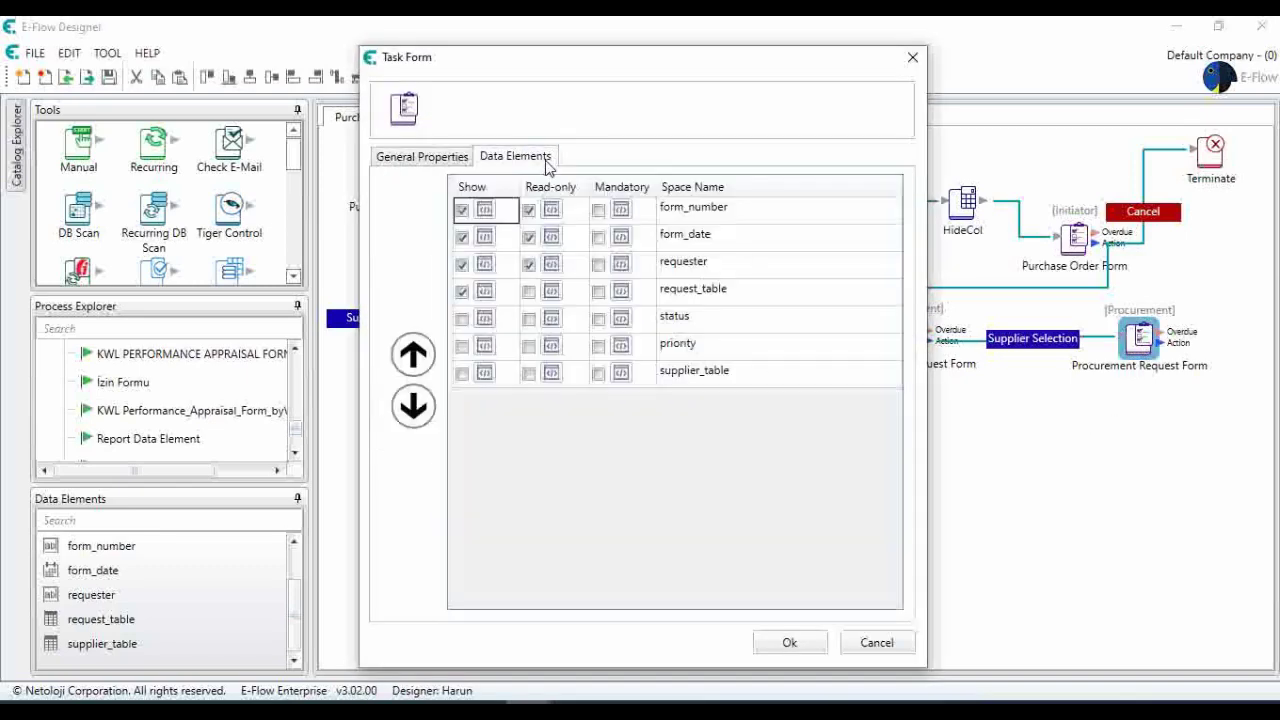
click(462, 375)
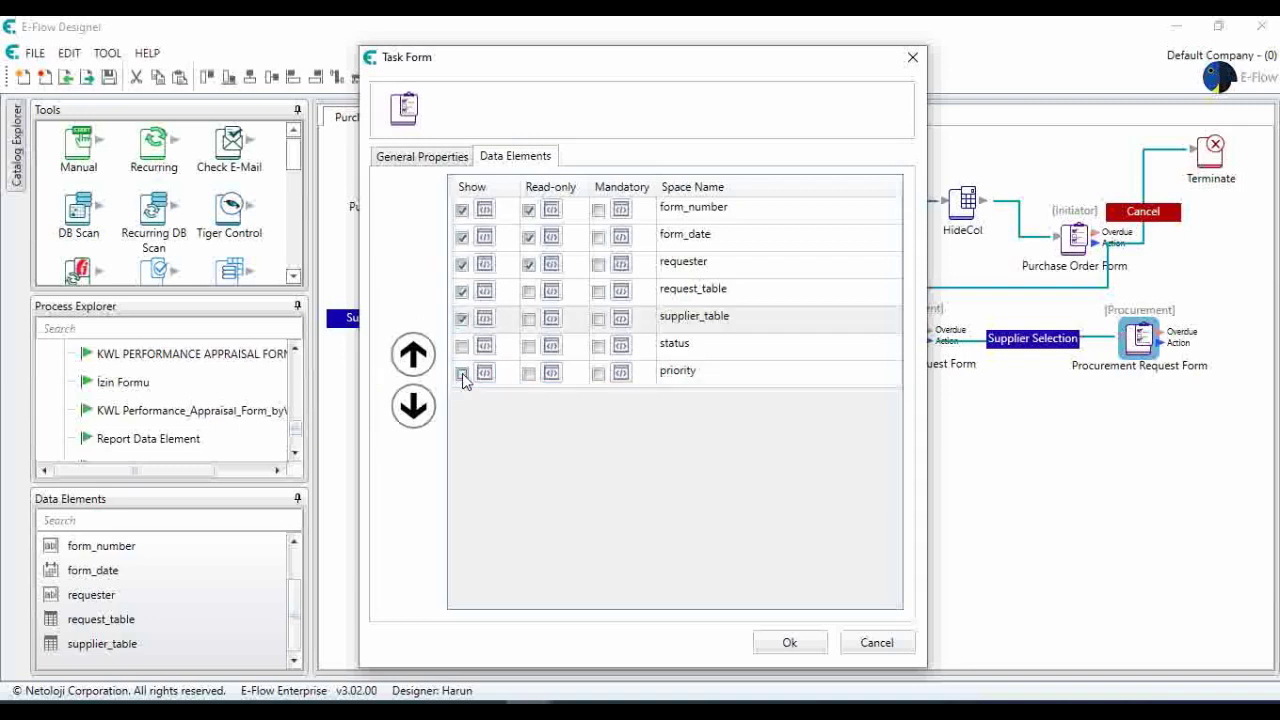
click(462, 291)
click(462, 264)
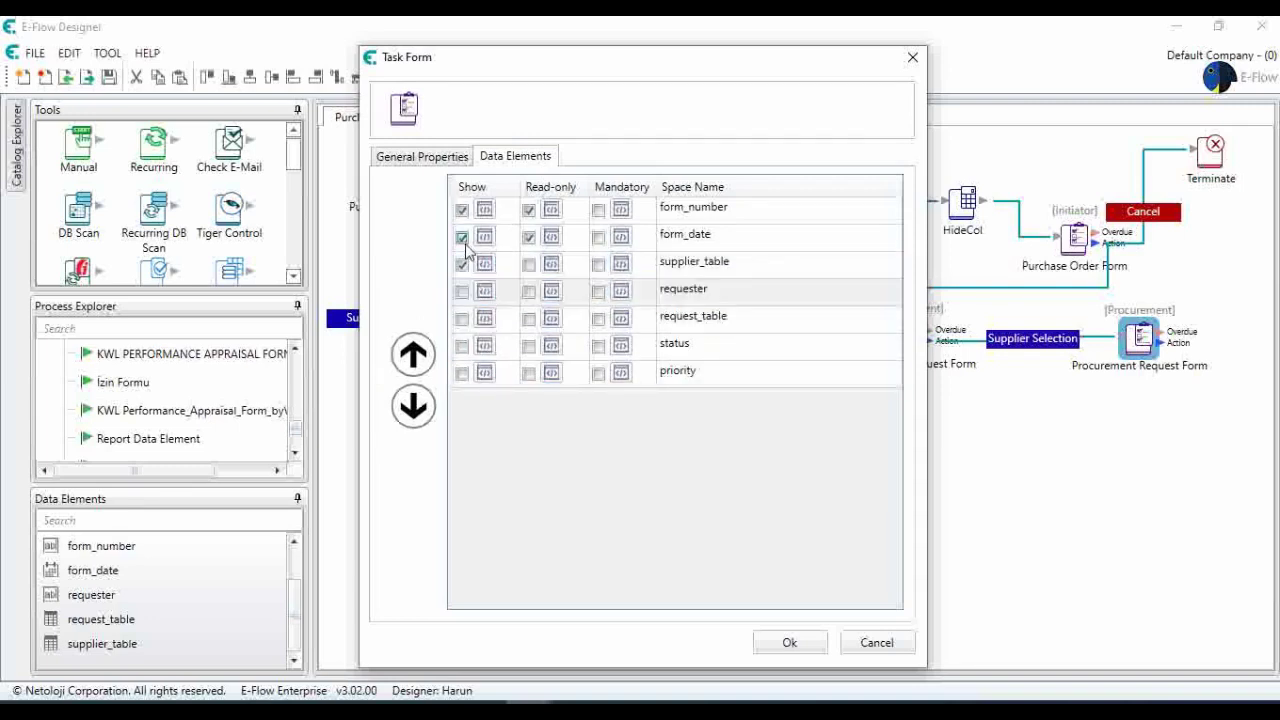
click(462, 237)
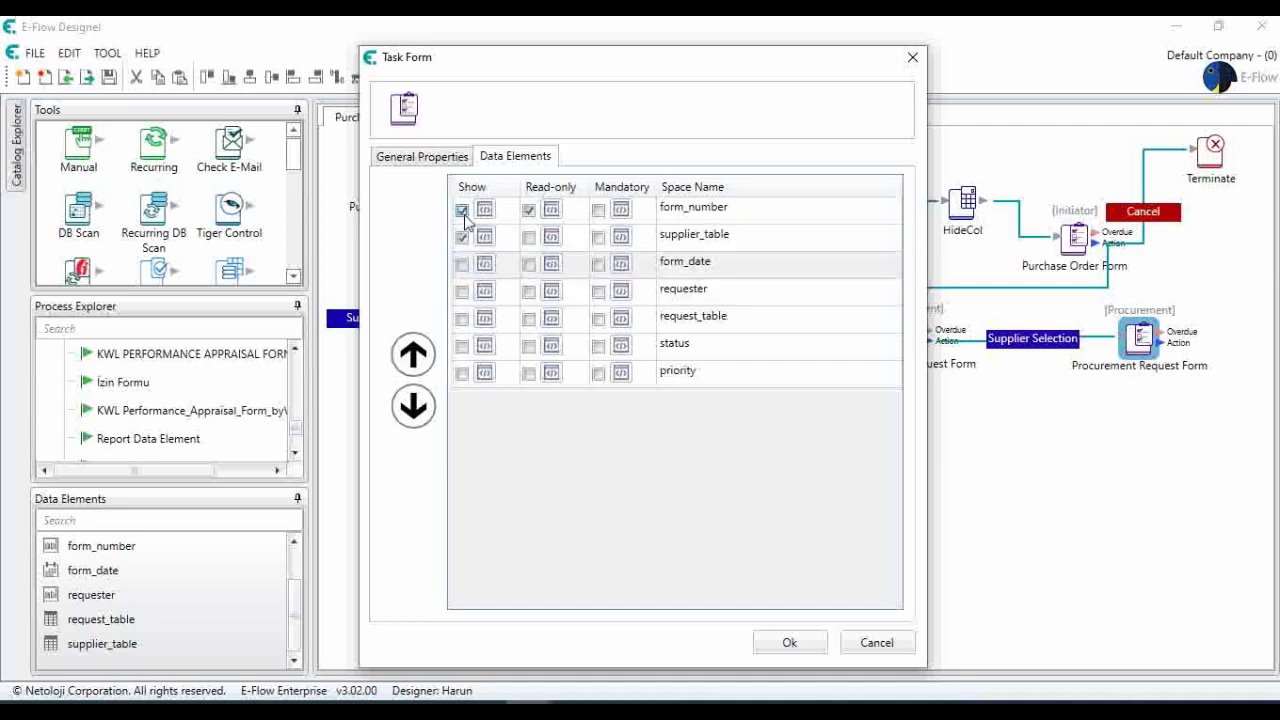
click(462, 210)
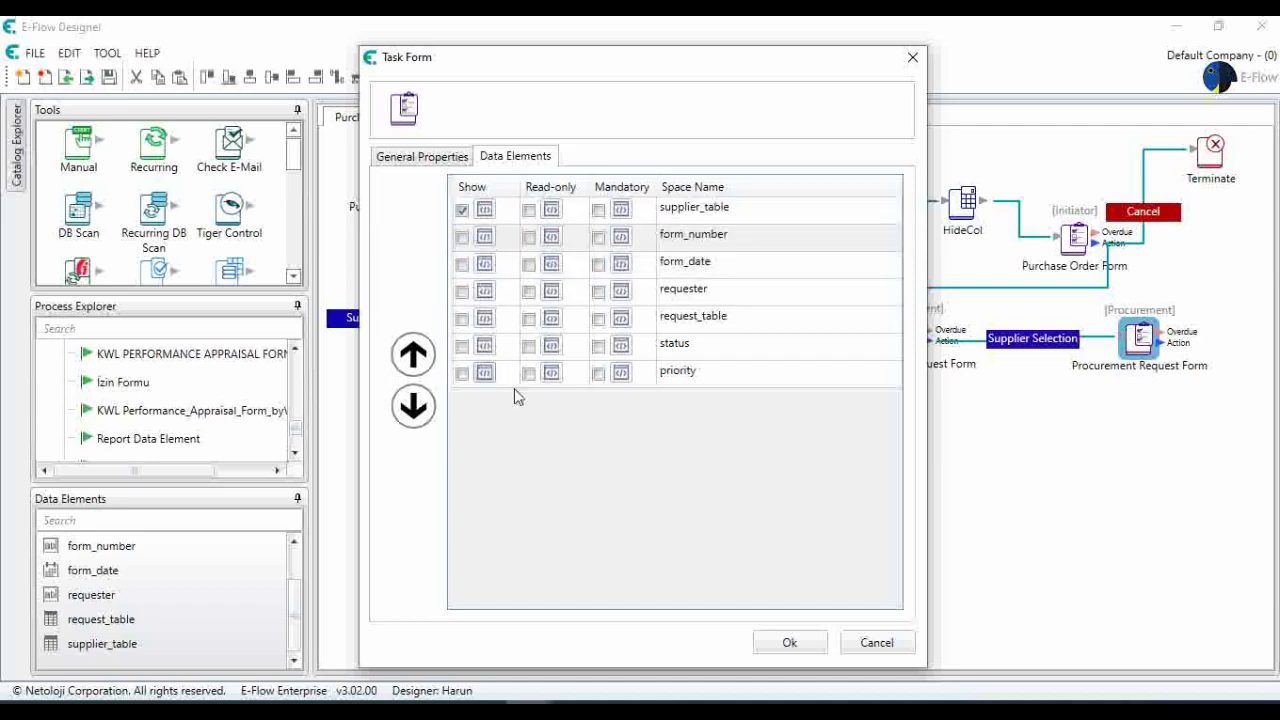
click(790, 643)
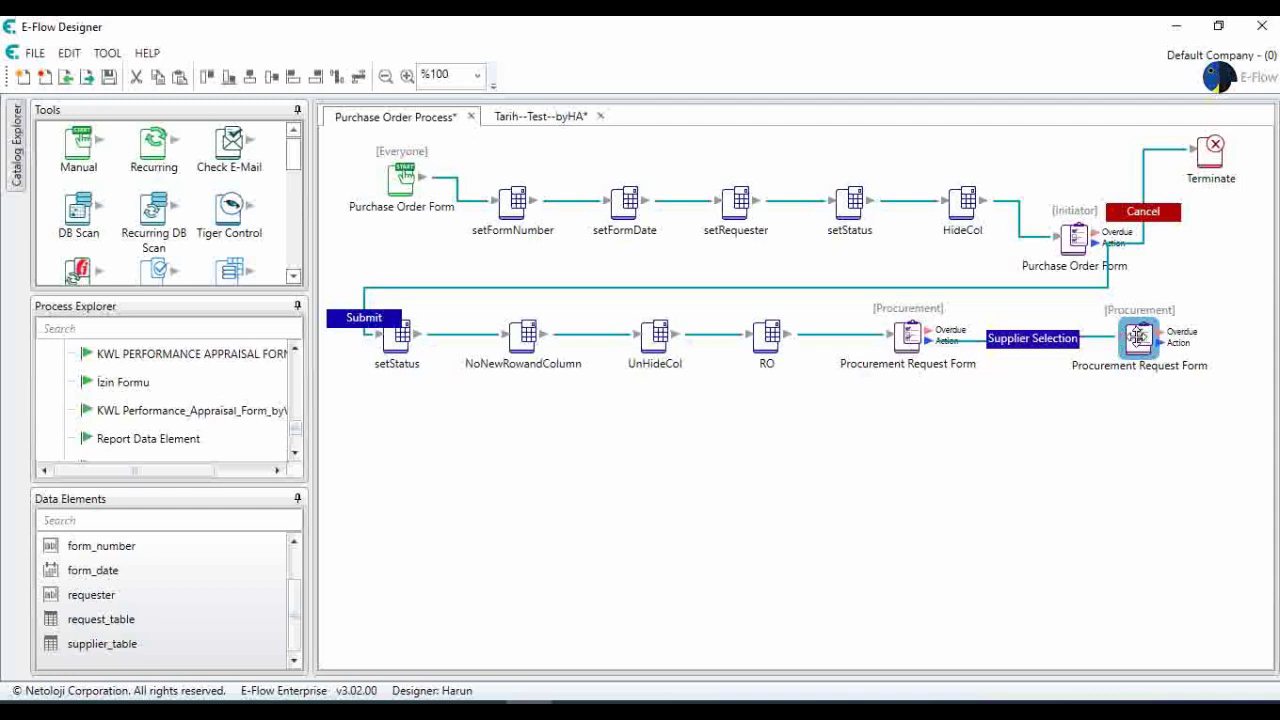
Shift the copied Procurement Request Form slightly to the right and save the Purchase Order Process.
drag(1137, 337, 1146, 340)
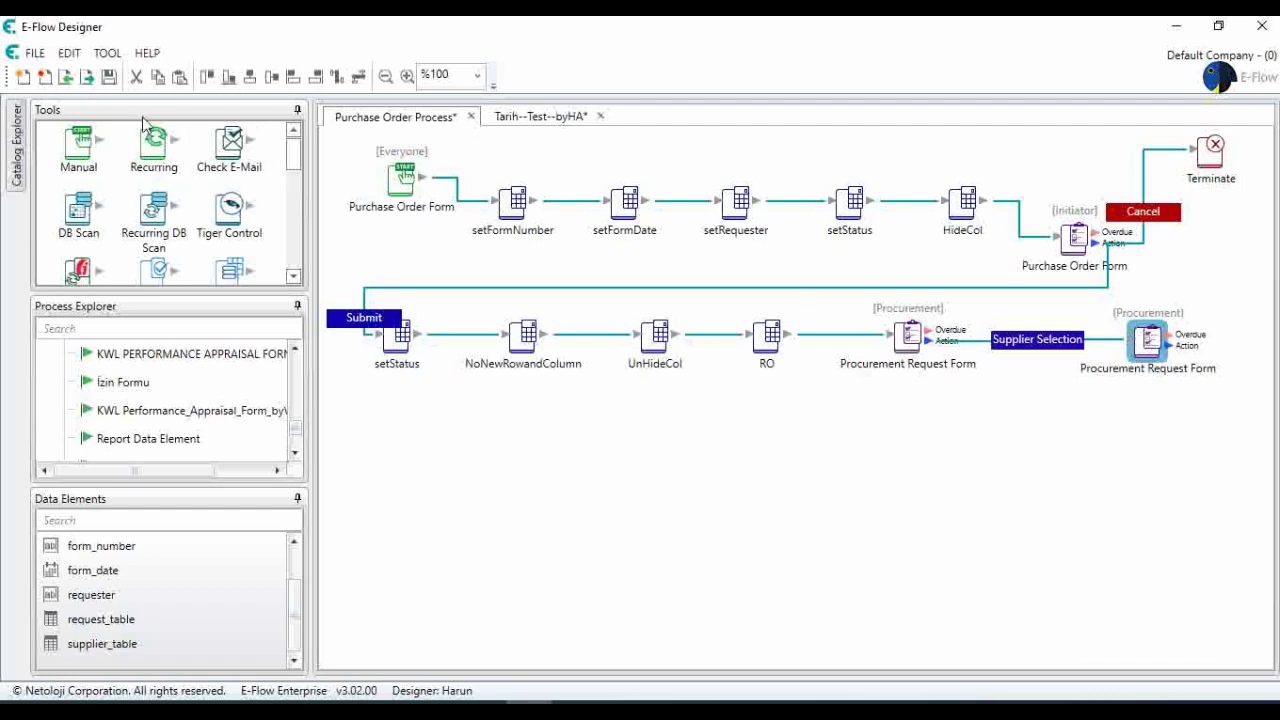
click(109, 78)
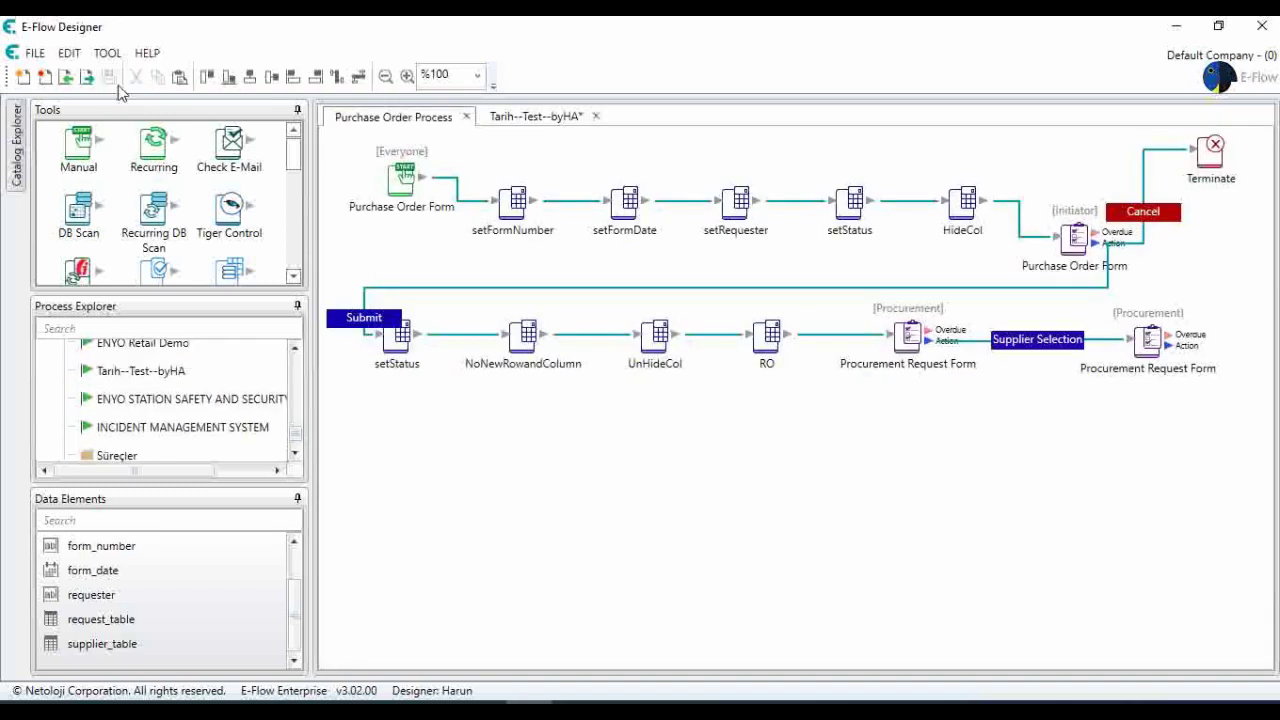